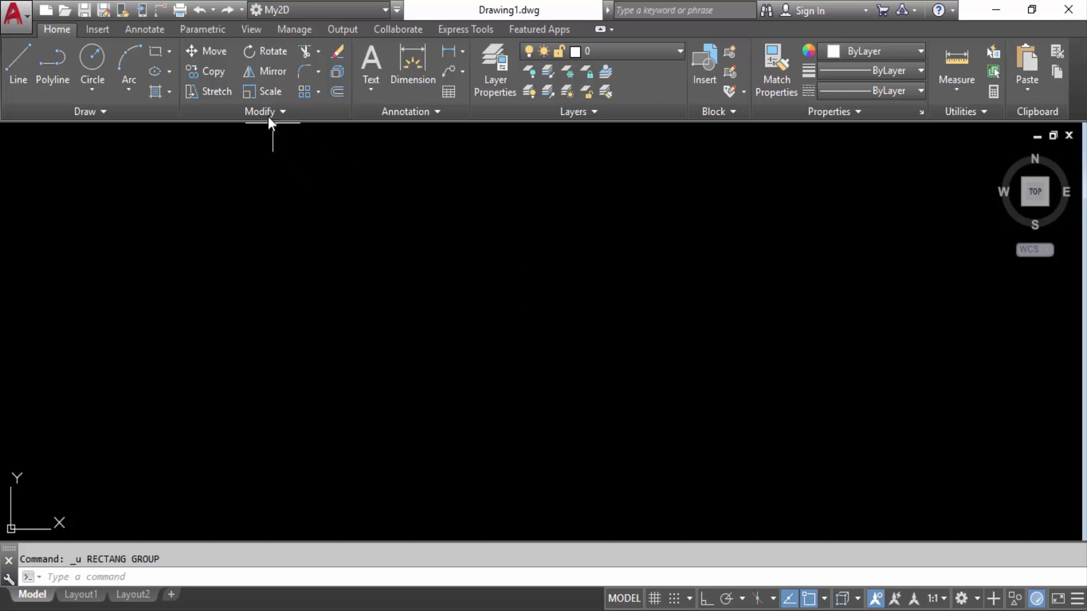
{"action": "left_click", "coordinate": [318, 93]}
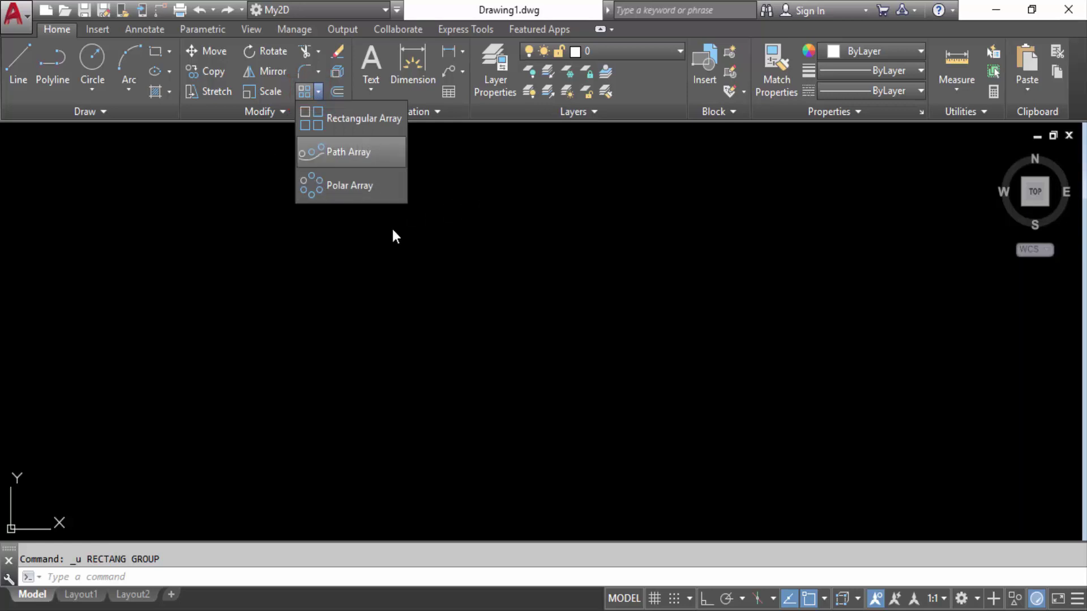
{"action": "left_click", "coordinate": [493, 275]}
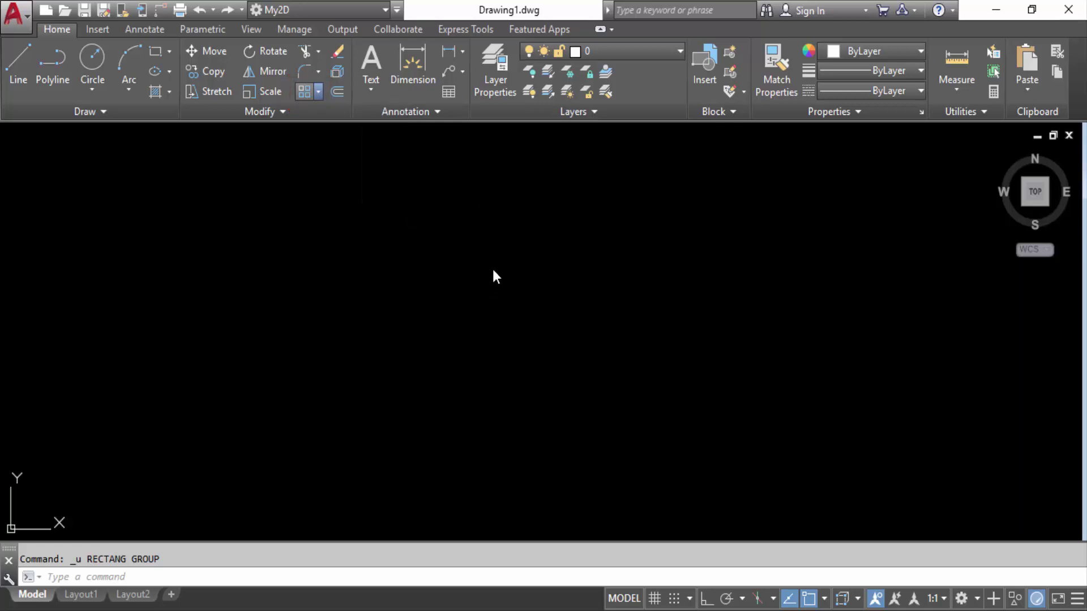
Draw a small, roughly square rectangle in the lower middle of the empty drawing
{"action": "left_click", "coordinate": [155, 51]}
{"action": "left_click", "coordinate": [326, 420]}
{"action": "left_click", "coordinate": [382, 364]}
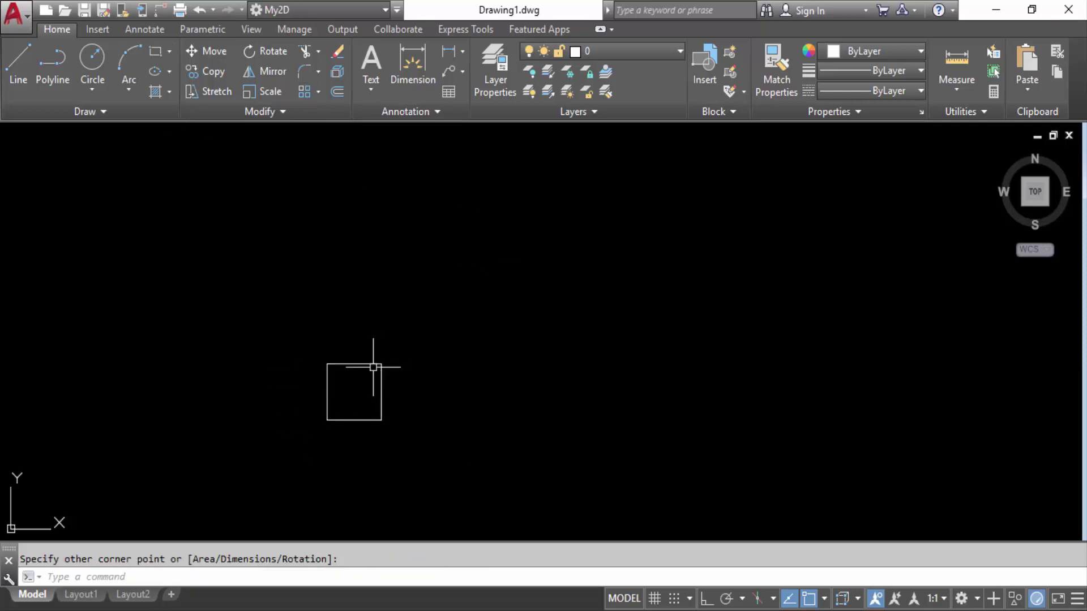
Create a rectangular array from the small square
{"action": "left_click", "coordinate": [318, 92]}
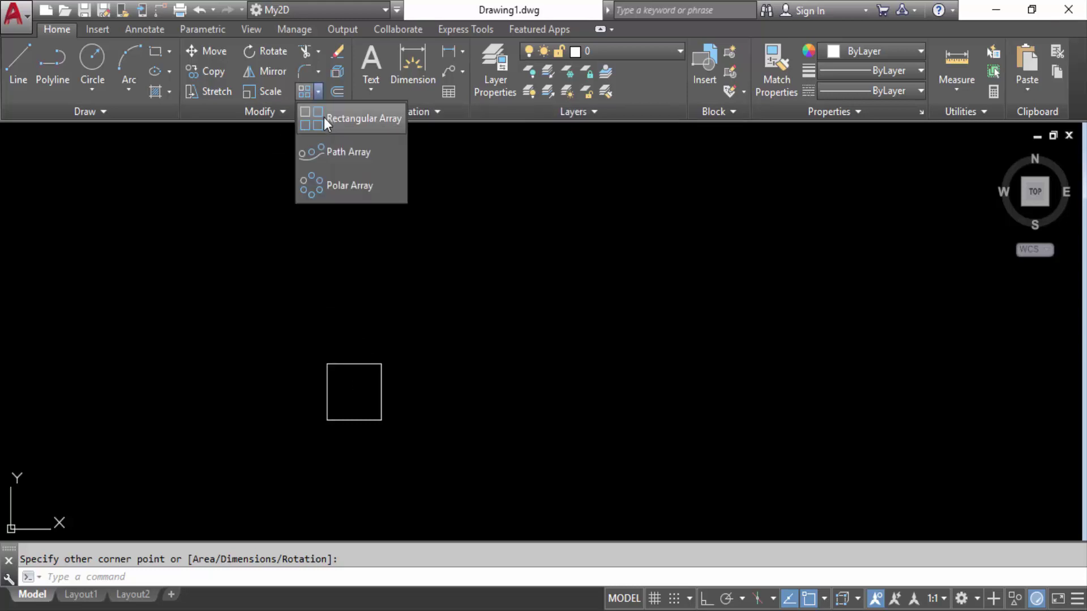
{"action": "left_click", "coordinate": [323, 117]}
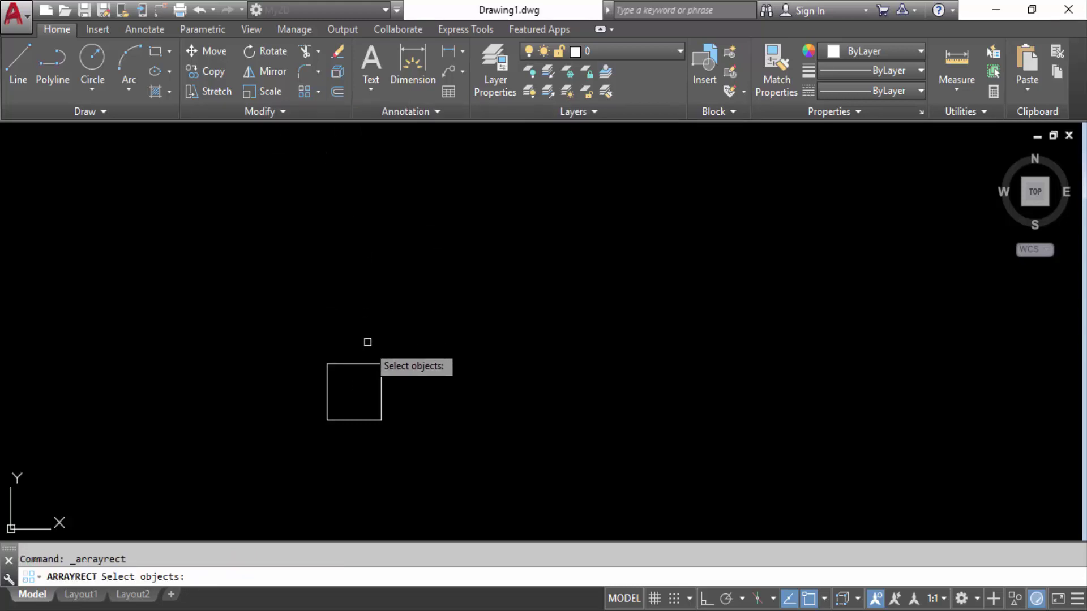
{"action": "left_click", "coordinate": [371, 364]}
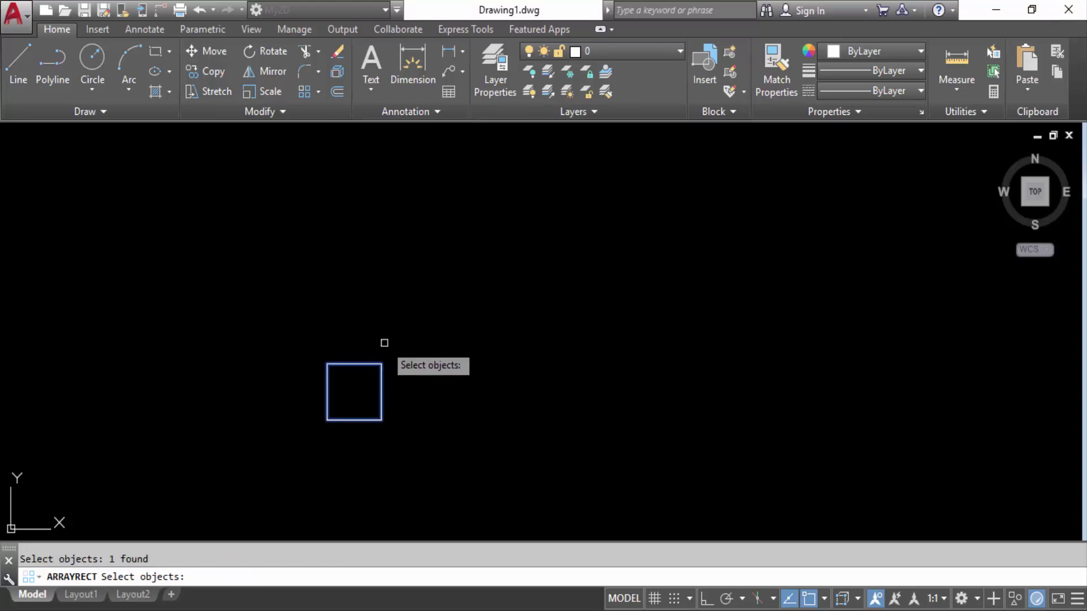
{"action": "key", "text": "Return"}
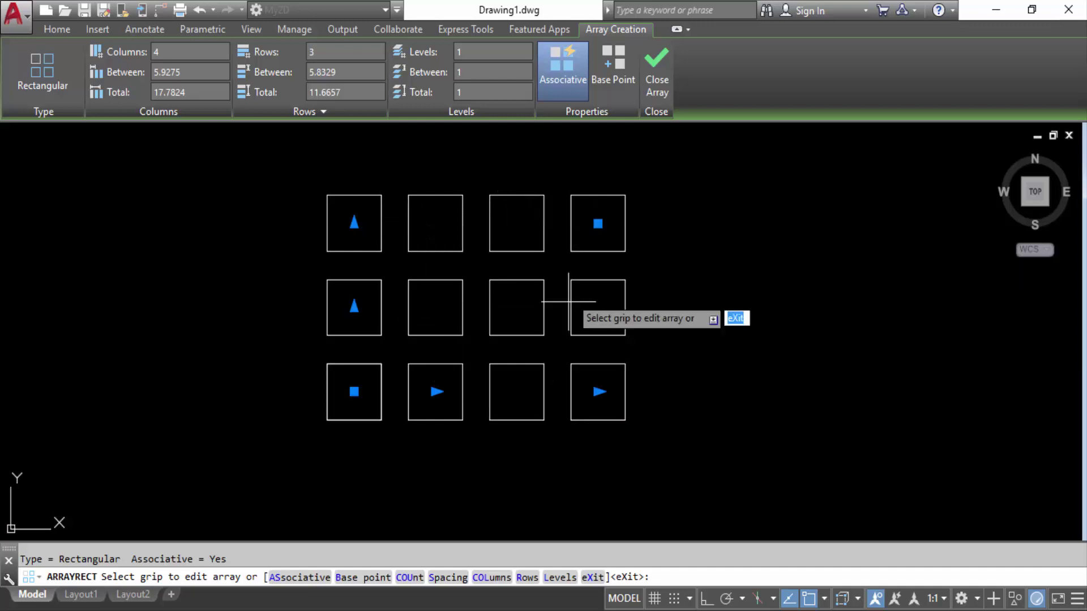
Set the array of squares to 5 columns and 4 rows
{"action": "middle_click_drag", "start_coordinate": [381, 235], "coordinate": [423, 268]}
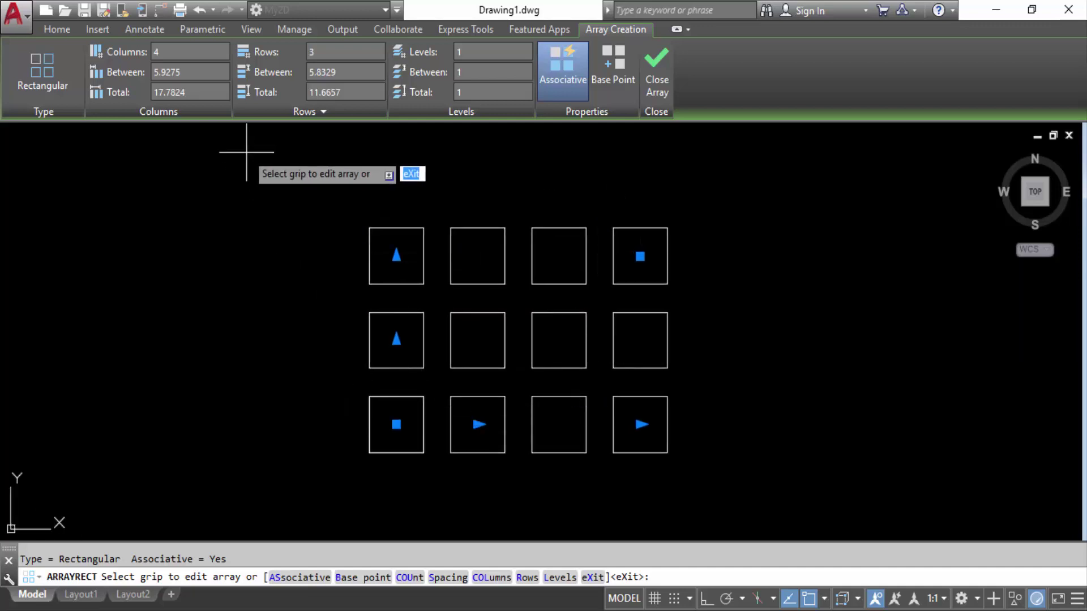
{"action": "left_click", "coordinate": [186, 52]}
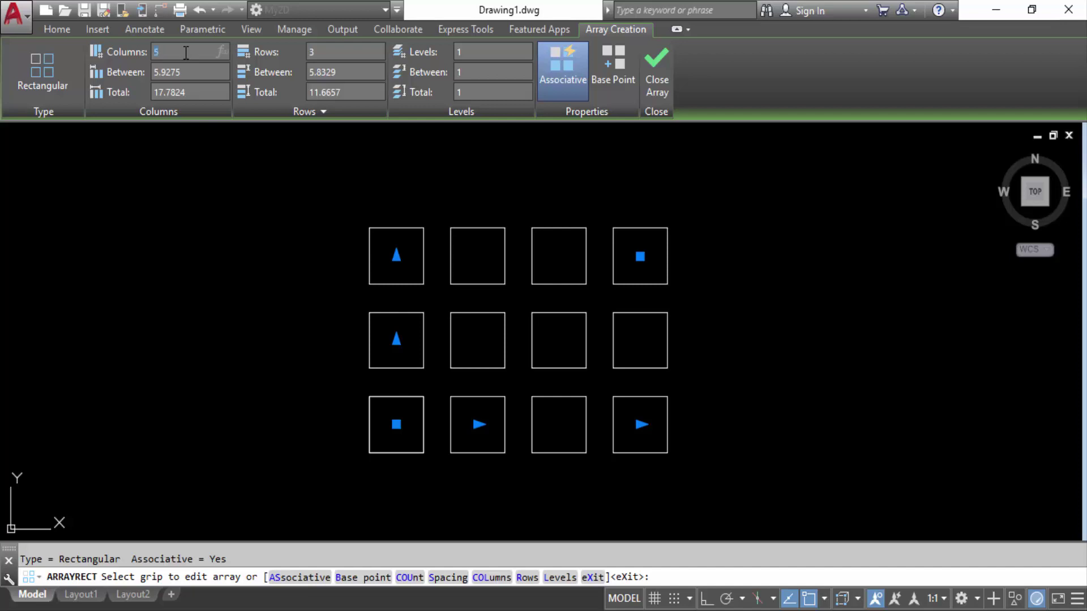
{"action": "key", "text": "Return"}
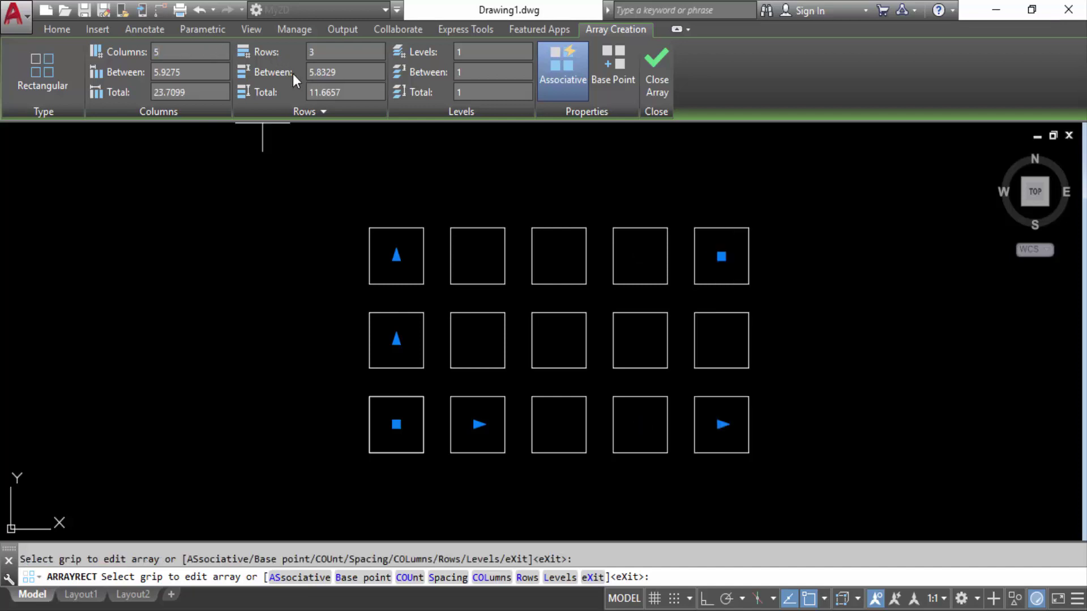
{"action": "left_click", "coordinate": [317, 52]}
{"action": "type", "text": "4"}
{"action": "key", "text": "Return"}
Set the spacing between both the columns and the rows of the square array to 8
{"action": "middle_click_drag", "start_coordinate": [348, 184], "coordinate": [408, 212]}
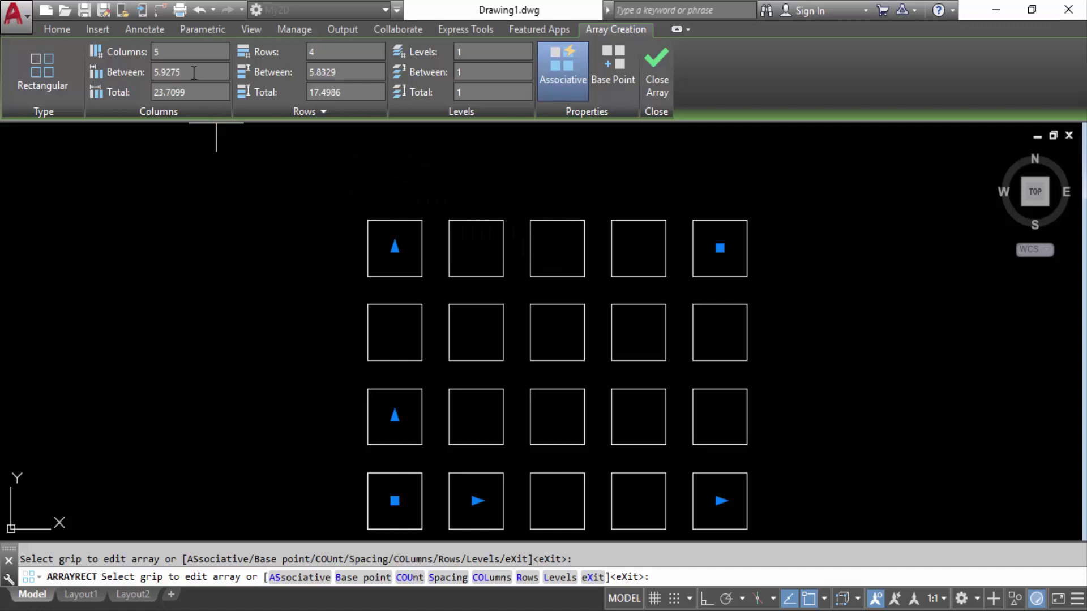
{"action": "left_click", "coordinate": [193, 72]}
{"action": "type", "text": "8"}
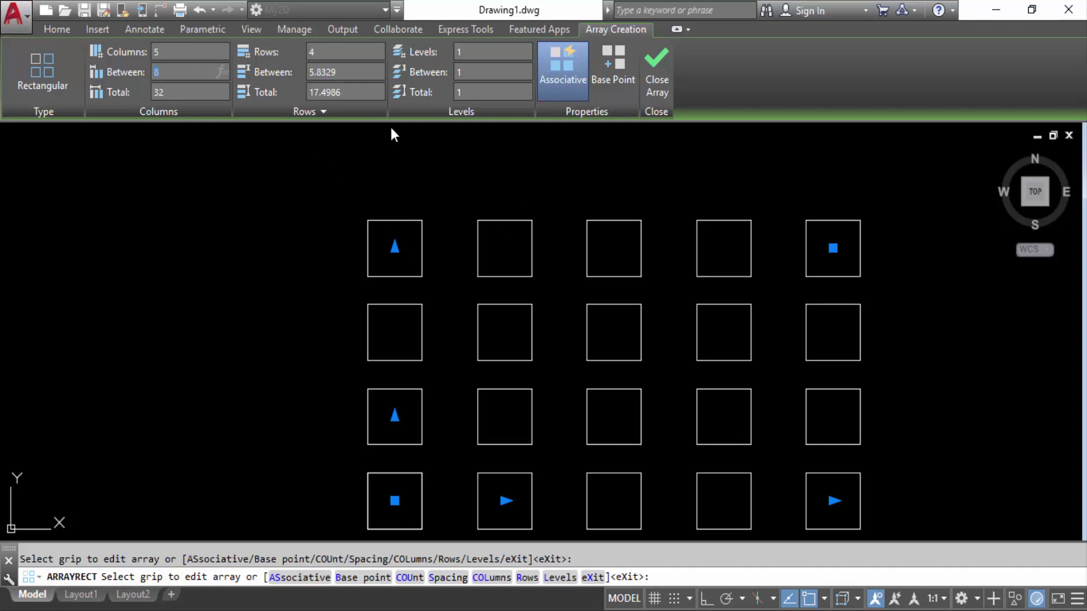
{"action": "left_click", "coordinate": [350, 74]}
{"action": "type", "text": "8"}
{"action": "key", "text": "Return"}
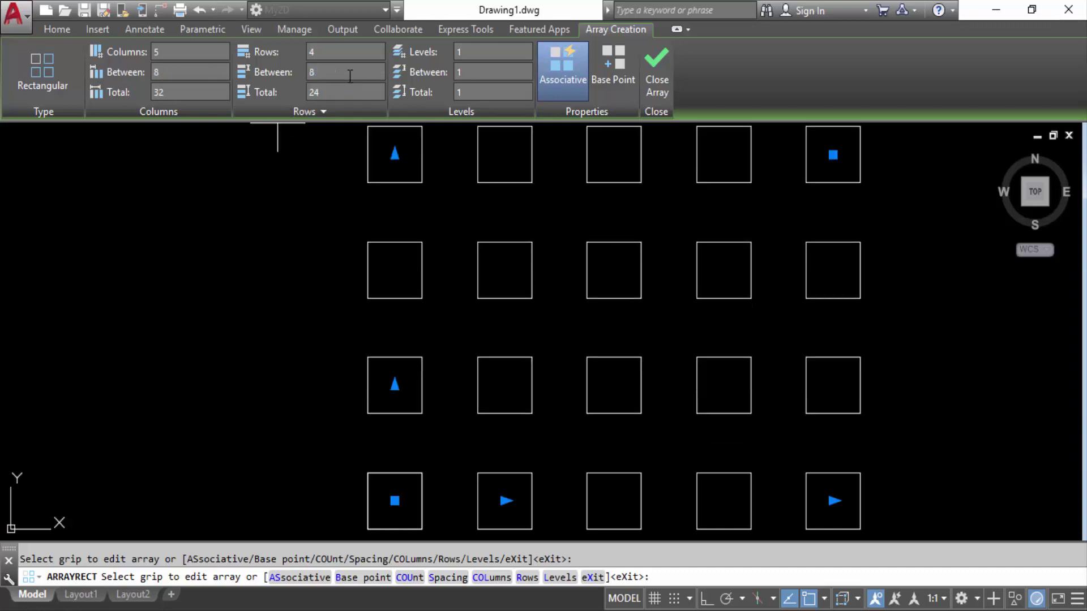
{"action": "middle_click_drag", "start_coordinate": [602, 223], "coordinate": [517, 247]}
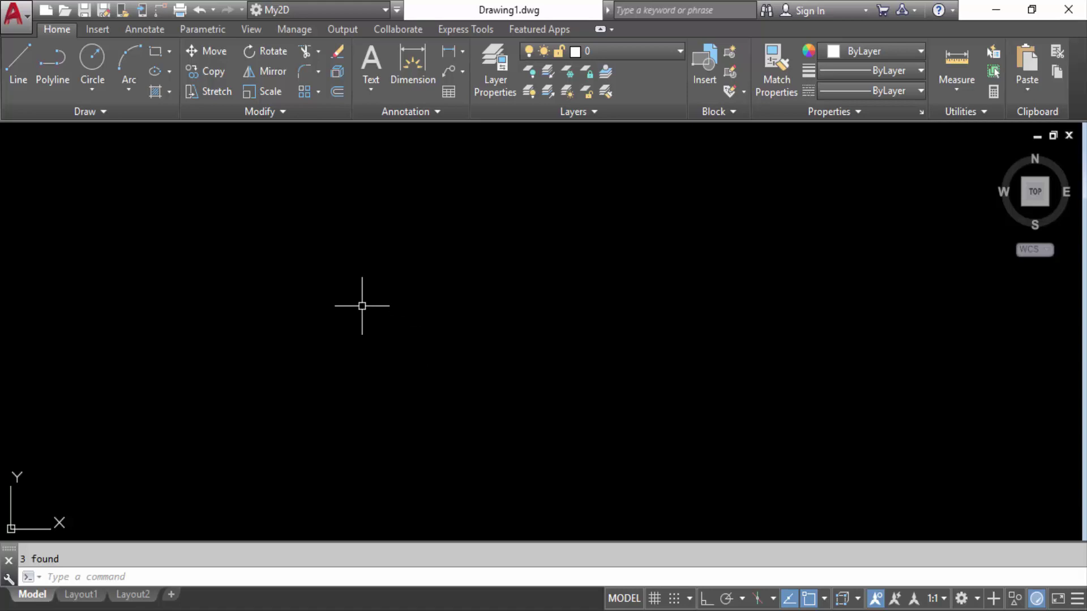
Draw a 5 by 5 square in the empty drawing using the relative corner @5,5
{"action": "left_click", "coordinate": [154, 55]}
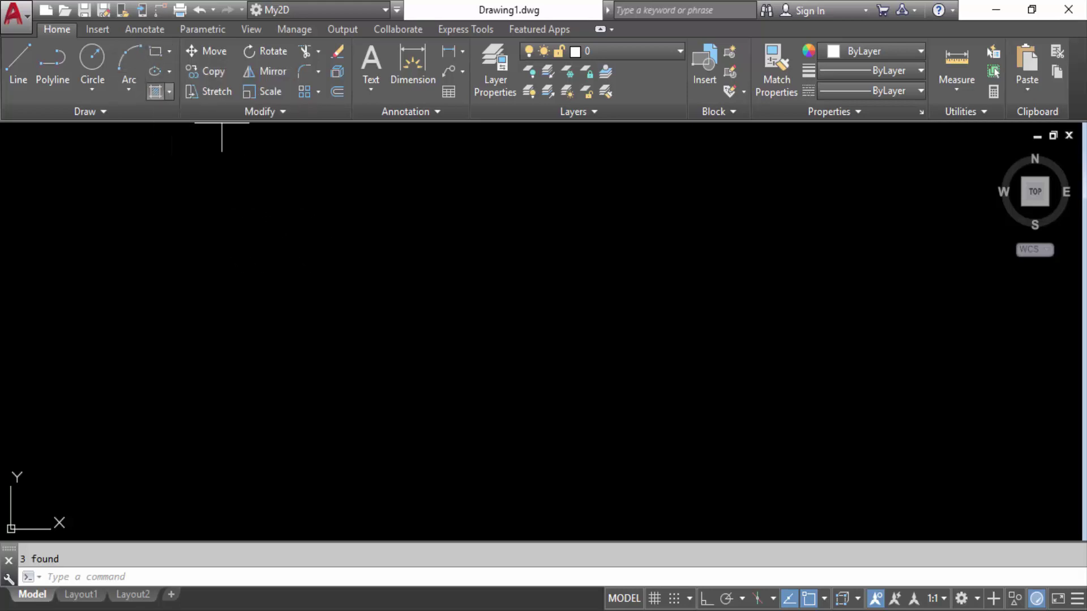
{"action": "left_click", "coordinate": [398, 427]}
{"action": "type", "text": "@5,5"}
{"action": "key", "text": "Return"}
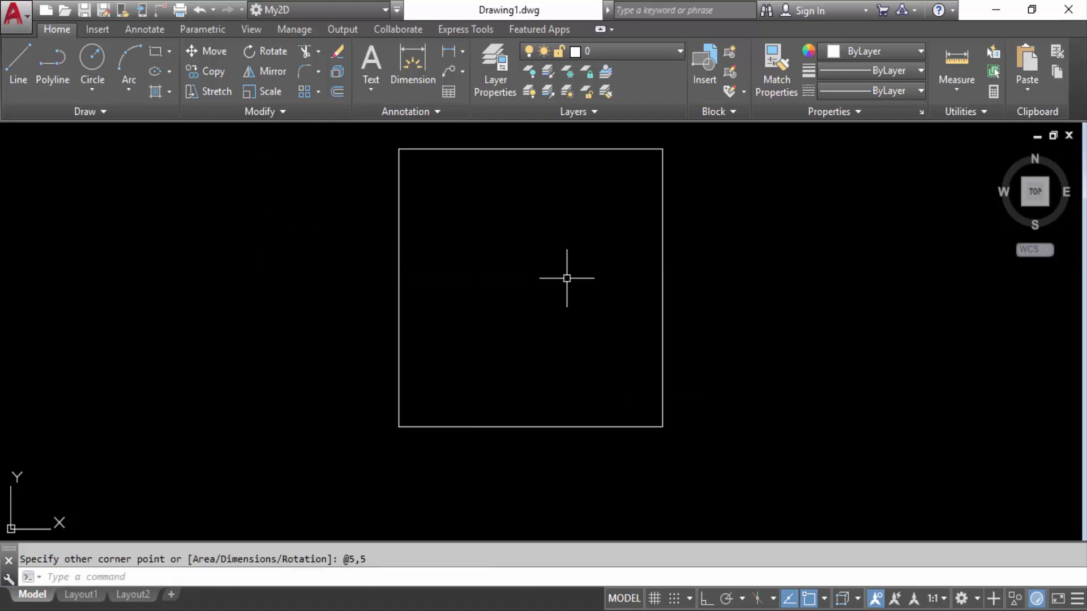
Explode the 5 by 5 square into separate lines
{"action": "left_click", "coordinate": [456, 247]}
{"action": "left_click", "coordinate": [356, 292]}
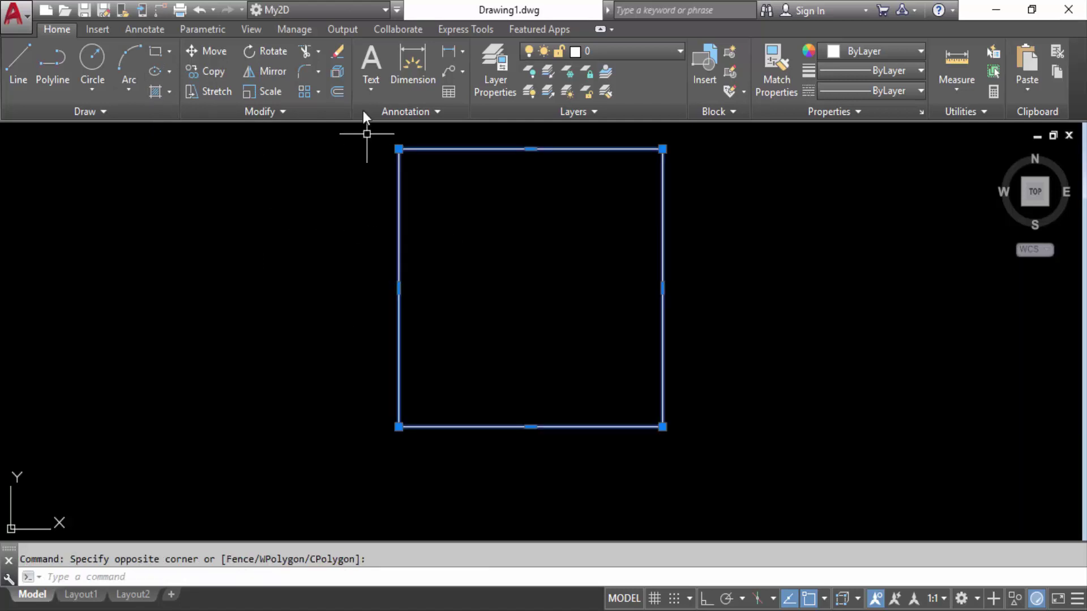
{"action": "key", "text": "Escape"}
{"action": "left_click", "coordinate": [338, 72]}
Offset the square's left and bottom edges inward by a distance of 1
{"action": "middle_click_drag", "start_coordinate": [413, 175], "coordinate": [396, 197]}
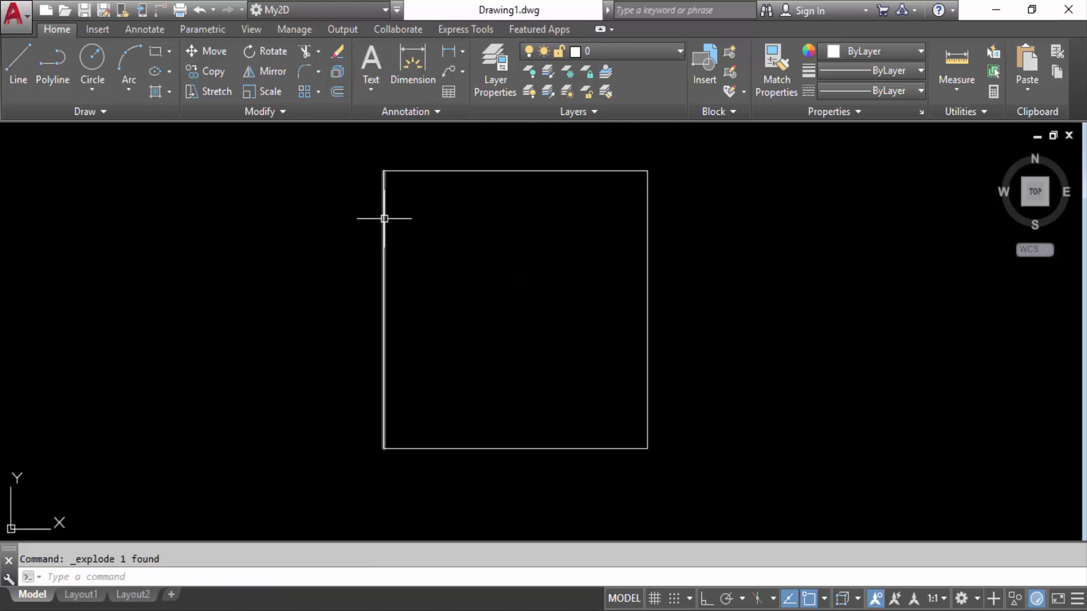
{"action": "left_click", "coordinate": [341, 97]}
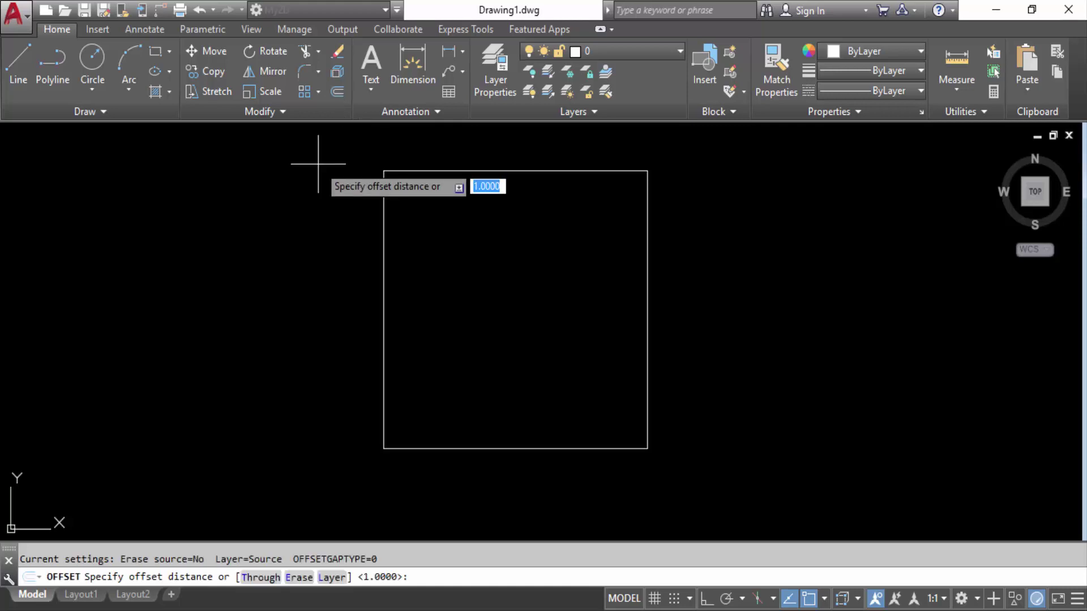
{"action": "type", "text": "1"}
{"action": "key", "text": "Return"}
{"action": "left_click", "coordinate": [384, 221]}
{"action": "left_click", "coordinate": [422, 239]}
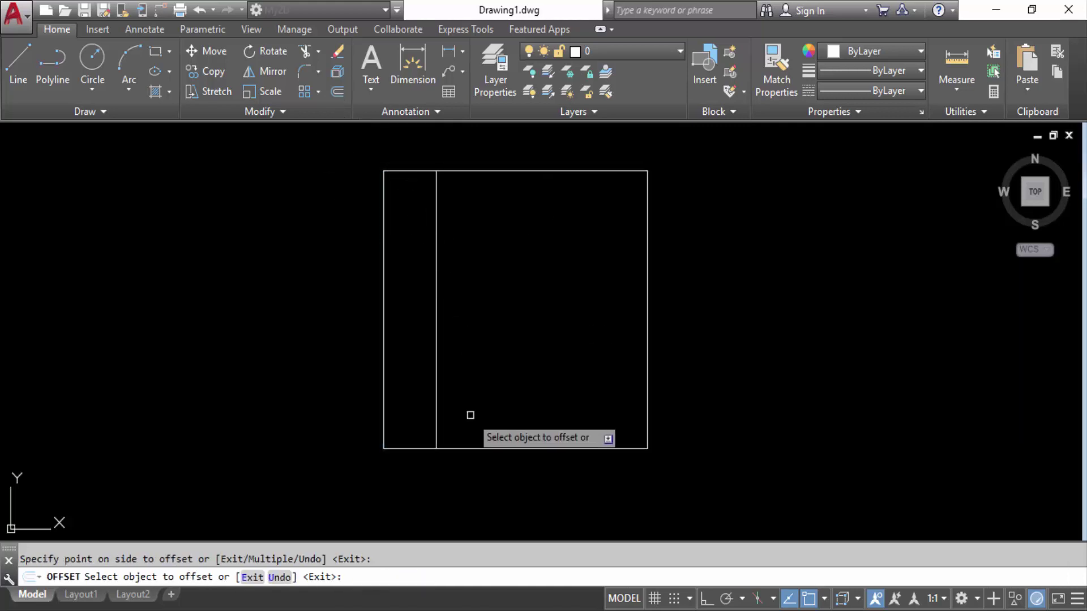
{"action": "left_click", "coordinate": [479, 446]}
{"action": "left_click", "coordinate": [491, 350]}
{"action": "key", "text": "Escape"}
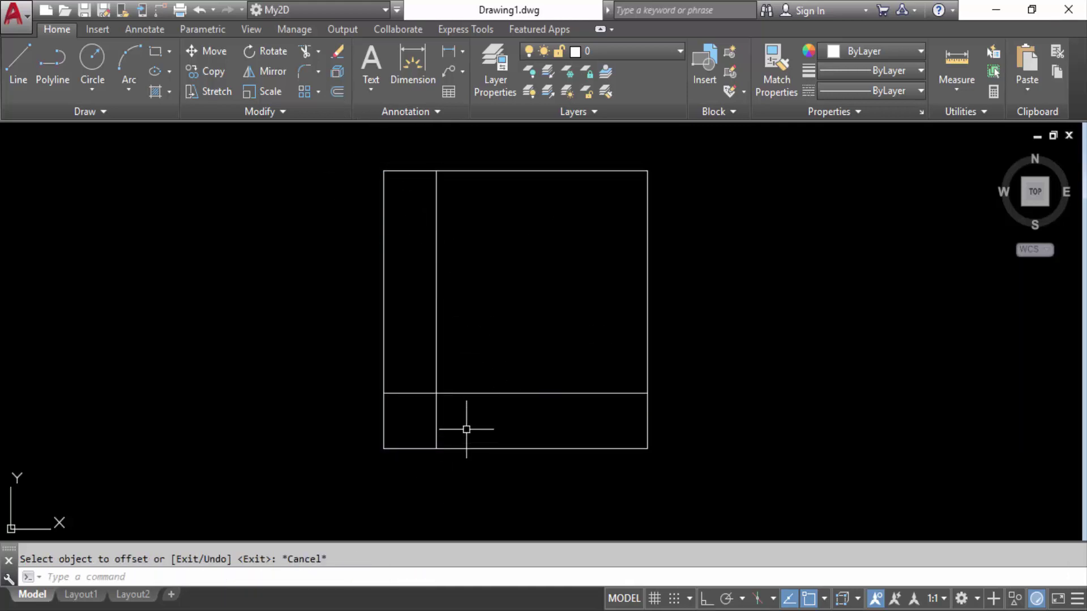
Draw a circle of radius 0.1 centred on the intersection of the two offset lines
{"action": "scroll", "coordinate": [432, 399], "scroll_direction": "up", "scroll_amount": 2}
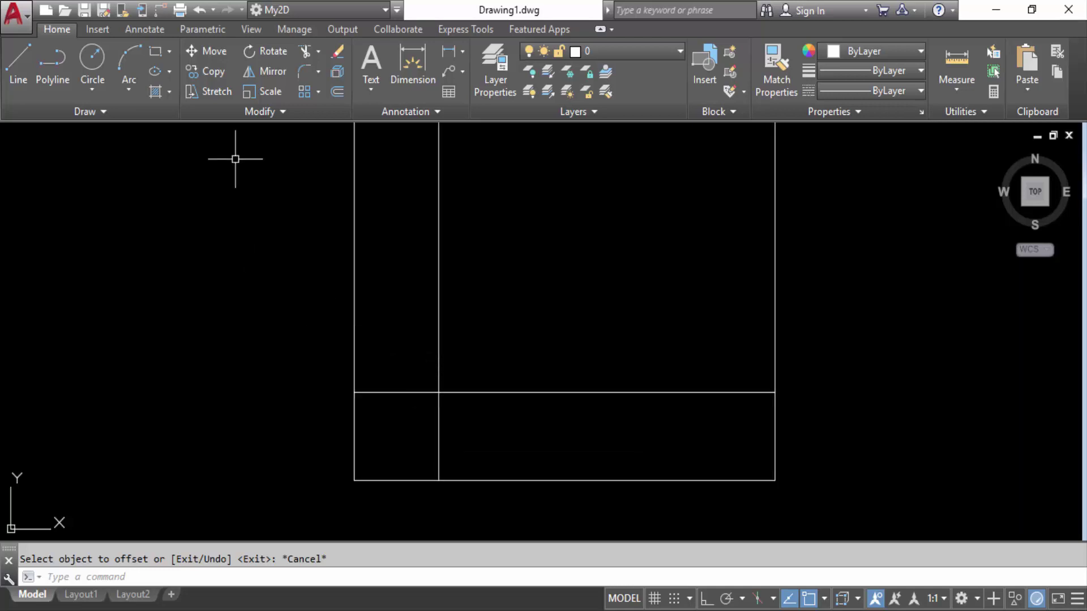
{"action": "left_click", "coordinate": [93, 59]}
{"action": "scroll", "coordinate": [442, 390], "scroll_direction": "up", "scroll_amount": 4}
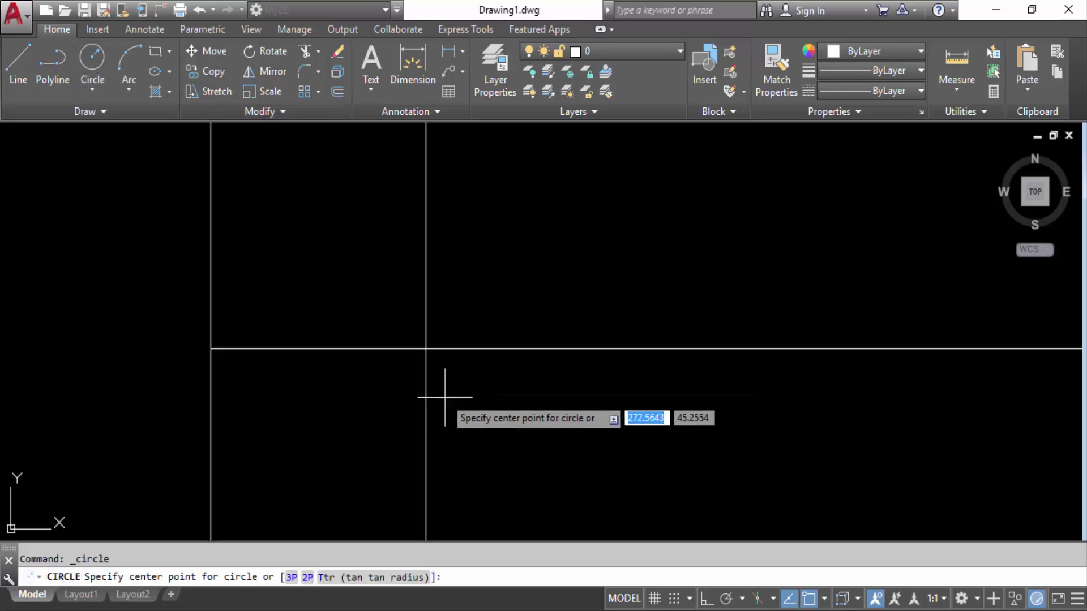
{"action": "left_click", "coordinate": [426, 349]}
{"action": "scroll", "coordinate": [435, 359], "scroll_direction": "up", "scroll_amount": 2}
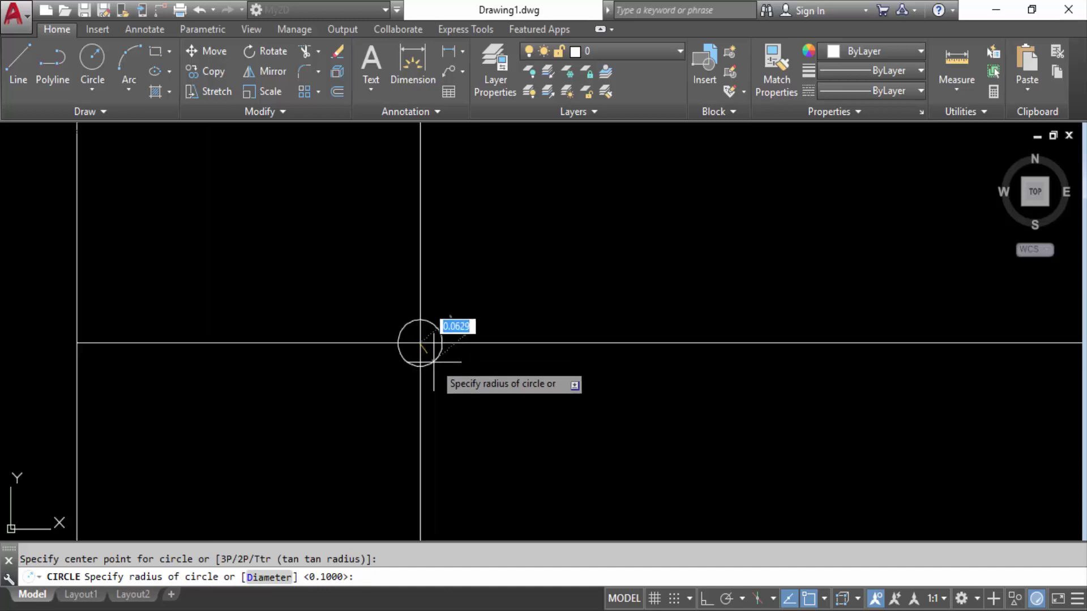
{"action": "type", "text": ".1"}
{"action": "key", "text": "Return"}
Erase the vertical and horizontal offset lines that cross at the circle
{"action": "scroll", "coordinate": [449, 335], "scroll_direction": "down", "scroll_amount": 5}
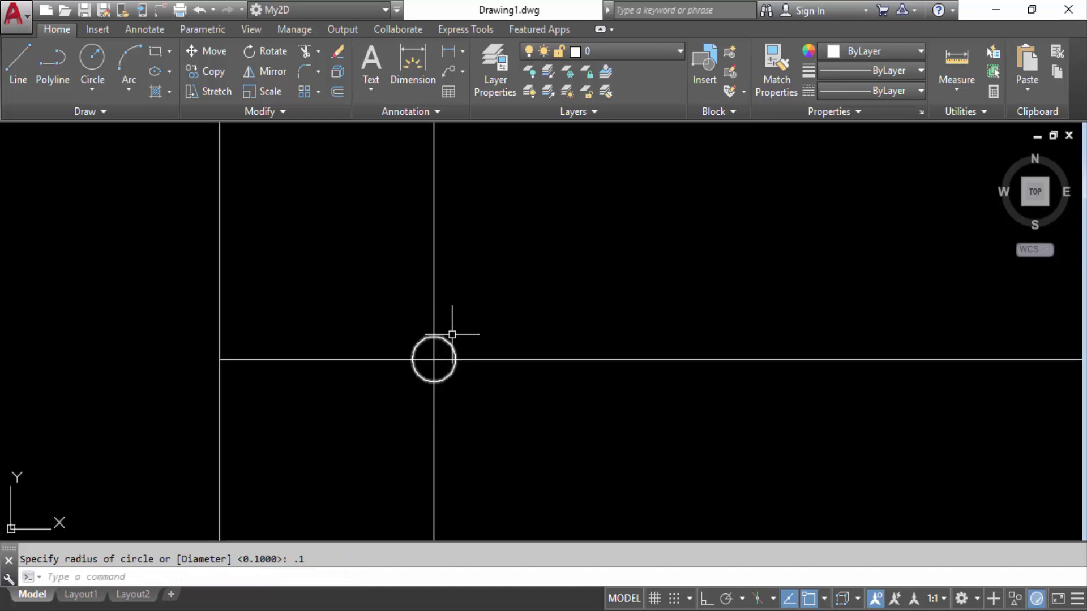
{"action": "left_click", "coordinate": [445, 306]}
{"action": "left_click", "coordinate": [507, 316]}
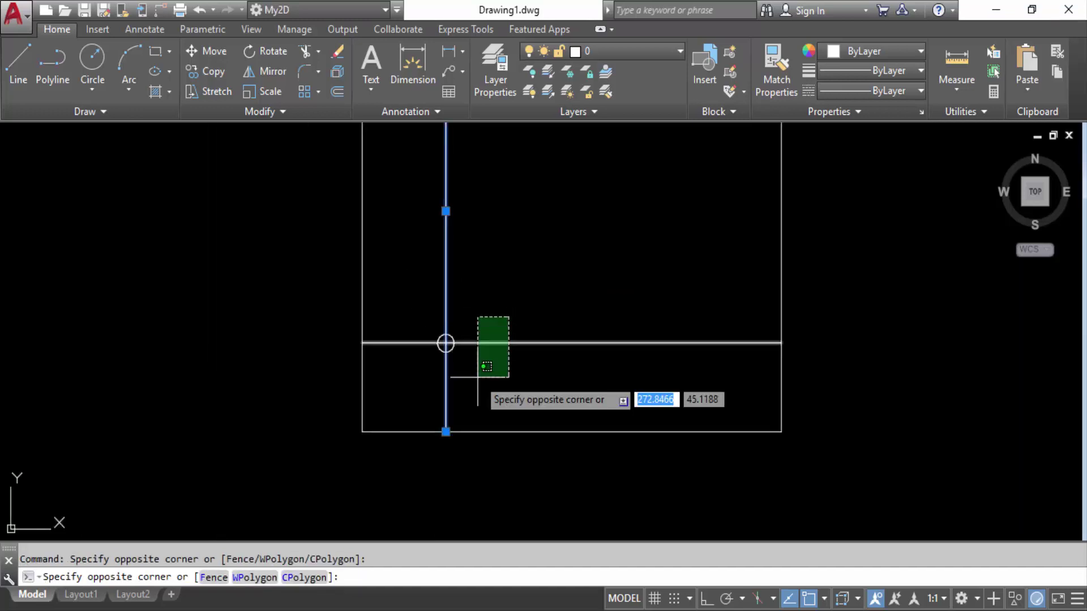
{"action": "left_click", "coordinate": [478, 371]}
{"action": "key", "text": "Delete"}
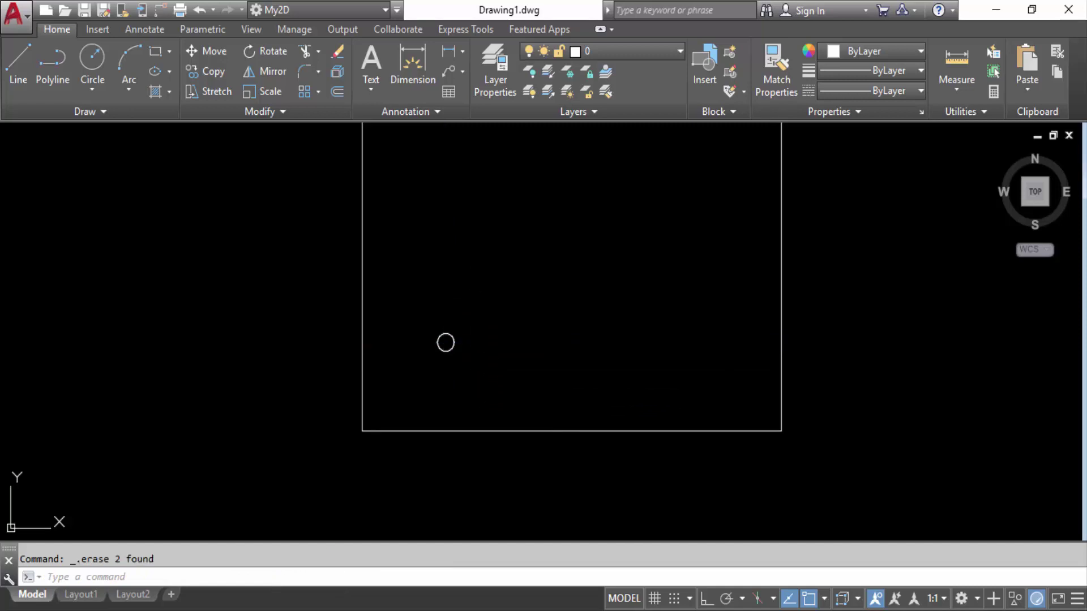
Create a rectangular array of the small circle and set it to 4 rows
{"action": "middle_click_drag", "start_coordinate": [444, 262], "coordinate": [478, 315]}
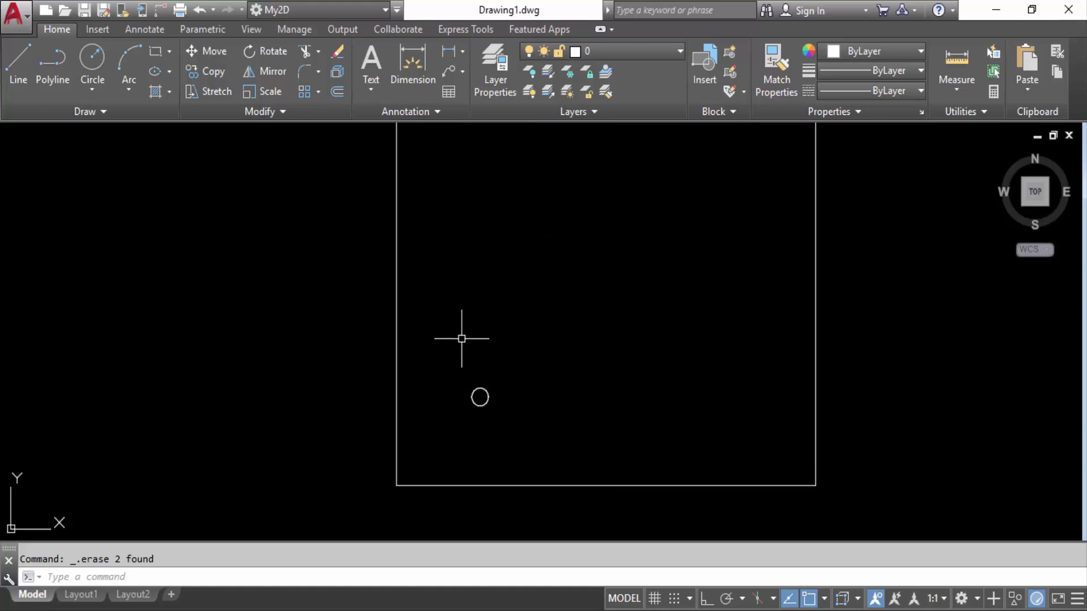
{"action": "left_click", "coordinate": [304, 93]}
{"action": "left_click", "coordinate": [480, 396]}
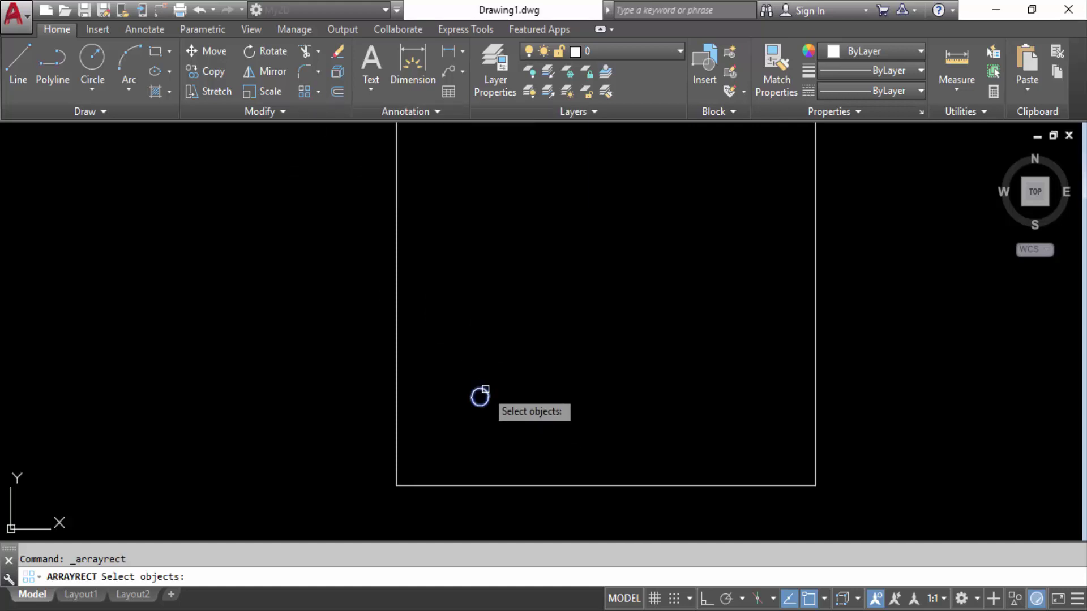
{"action": "scroll", "coordinate": [502, 371], "scroll_direction": "down", "scroll_amount": 2}
{"action": "key", "text": "Return"}
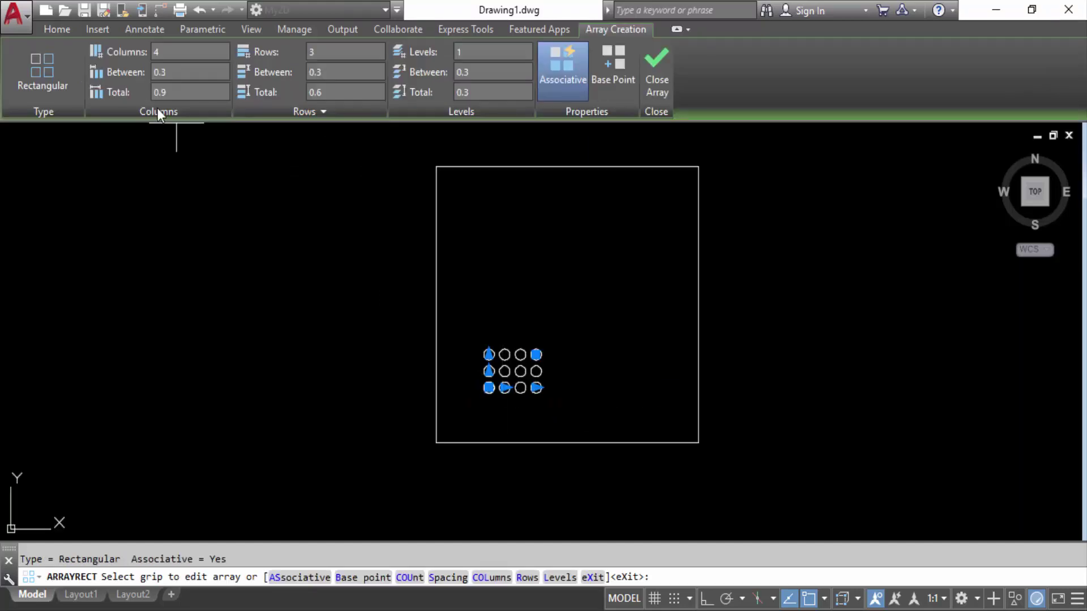
{"action": "left_click", "coordinate": [324, 52]}
{"action": "type", "text": "4"}
{"action": "key", "text": "Return"}
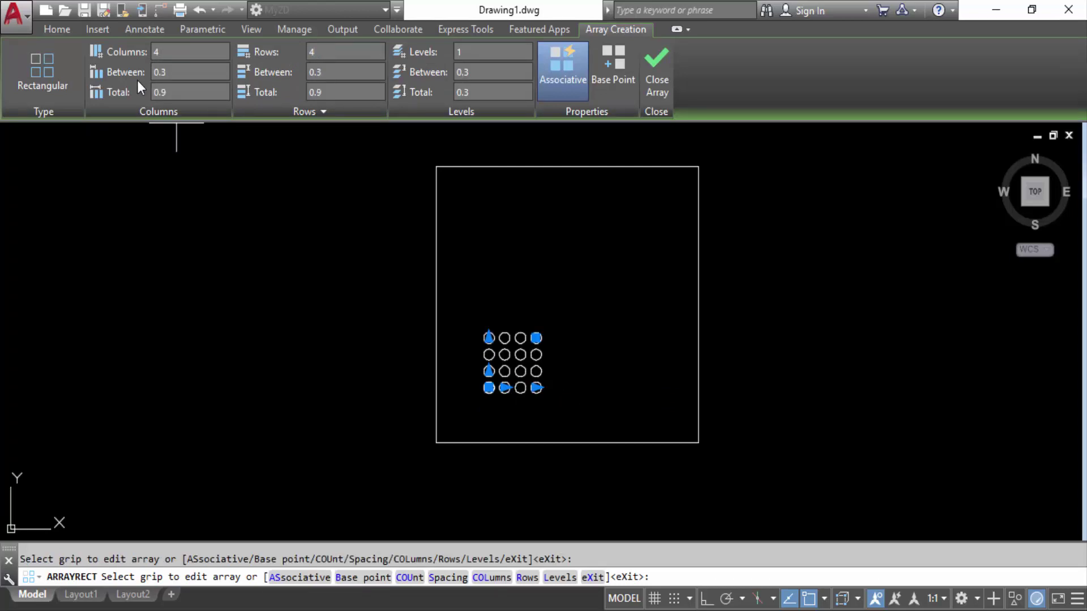
Set the circle array's column and row spacing to 1 and finish the array
{"action": "left_click", "coordinate": [182, 74]}
{"action": "key", "text": "Return"}
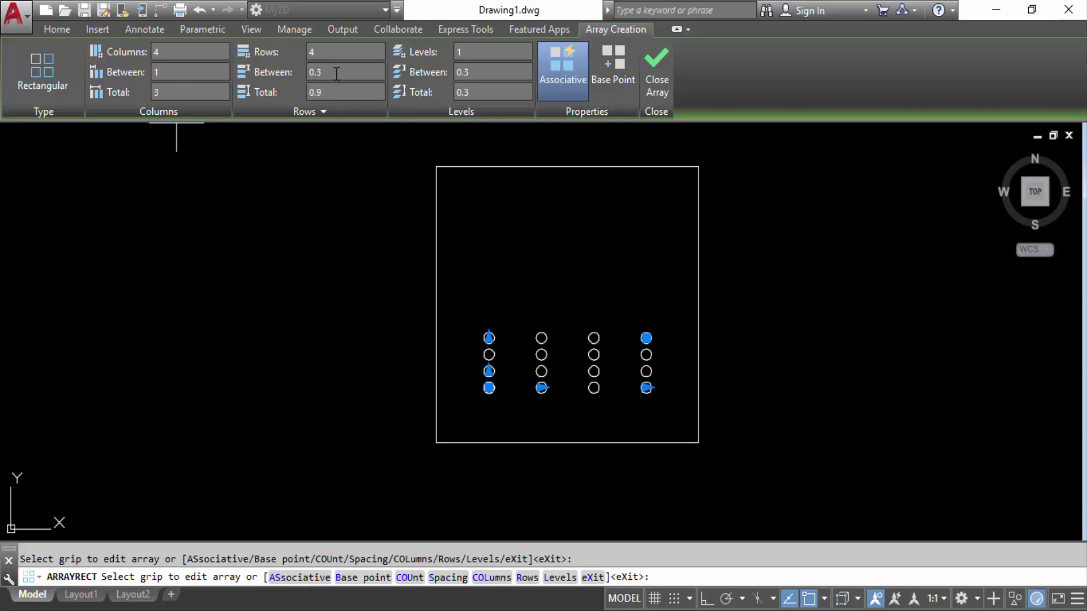
{"action": "left_click", "coordinate": [317, 73]}
{"action": "key", "text": "Return"}
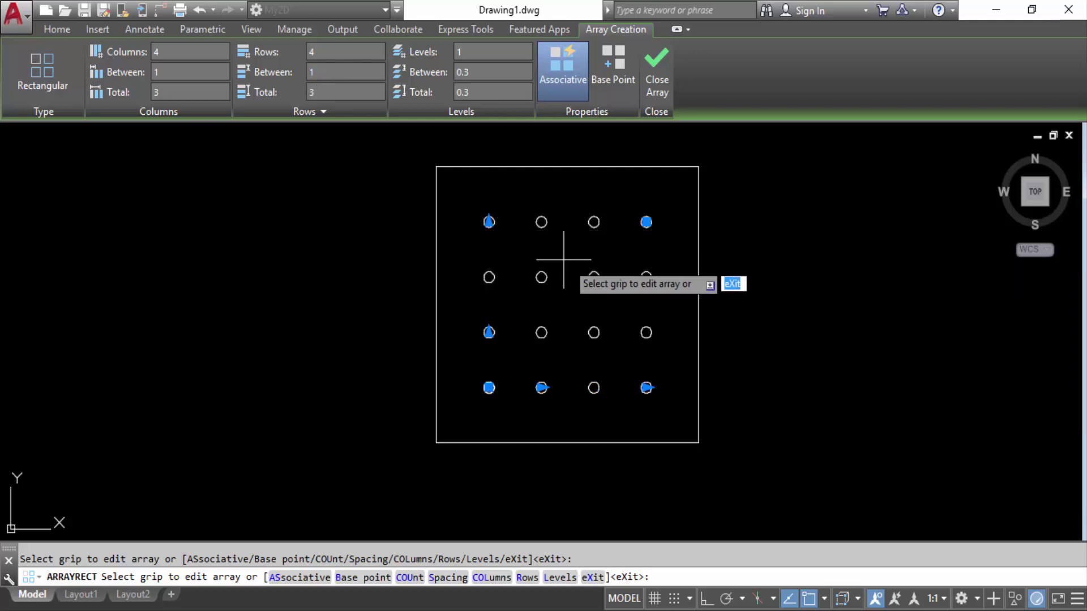
{"action": "middle_click_drag", "start_coordinate": [577, 268], "coordinate": [583, 295]}
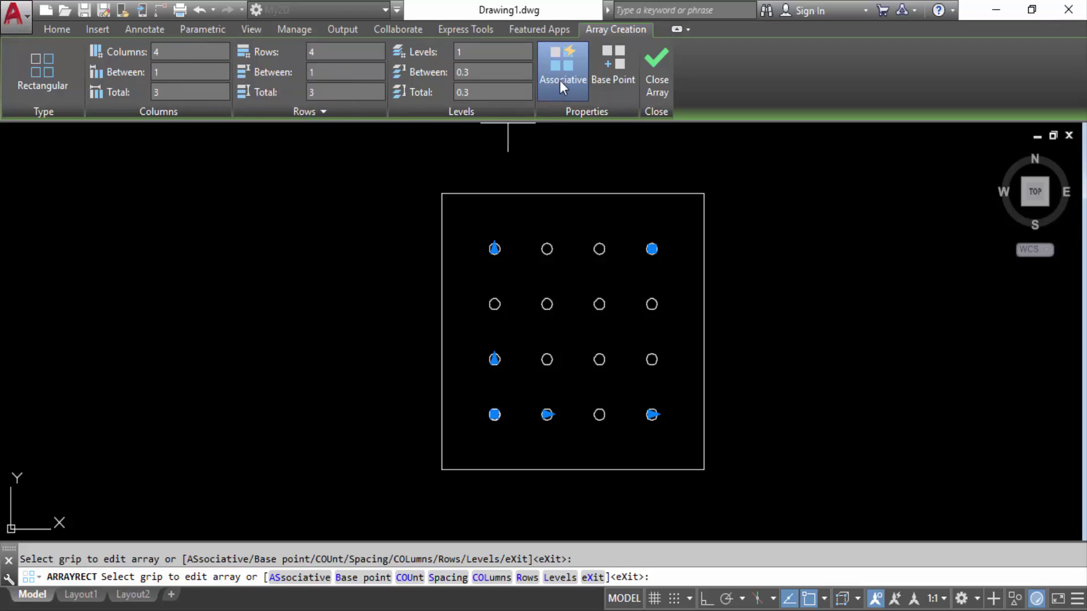
{"action": "key", "text": "Escape"}
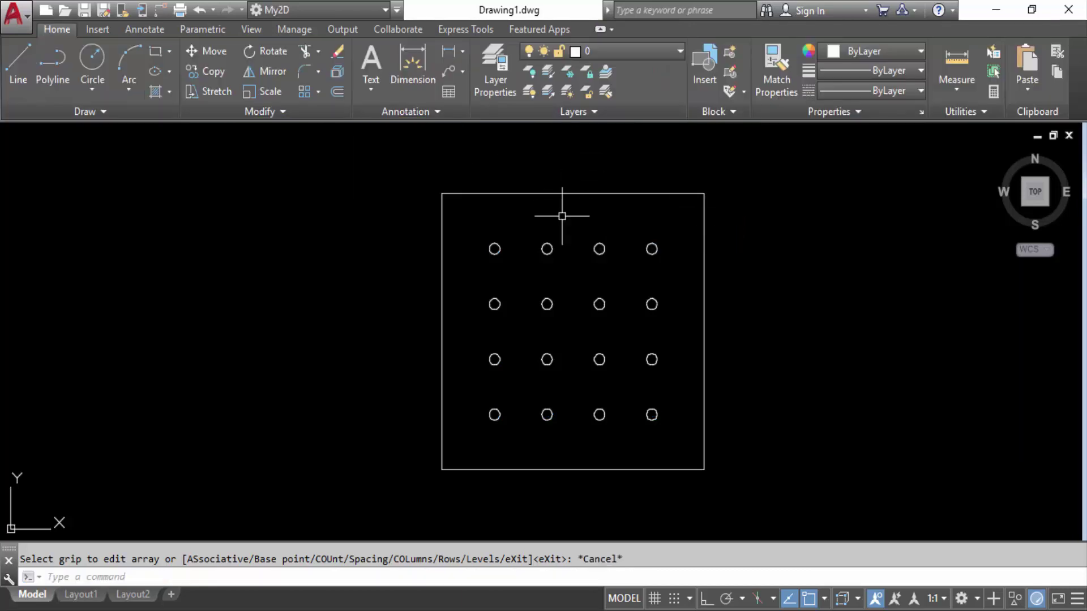
Select the circle array to check its column and row settings, leaving them as they are
{"action": "left_click", "coordinate": [579, 244]}
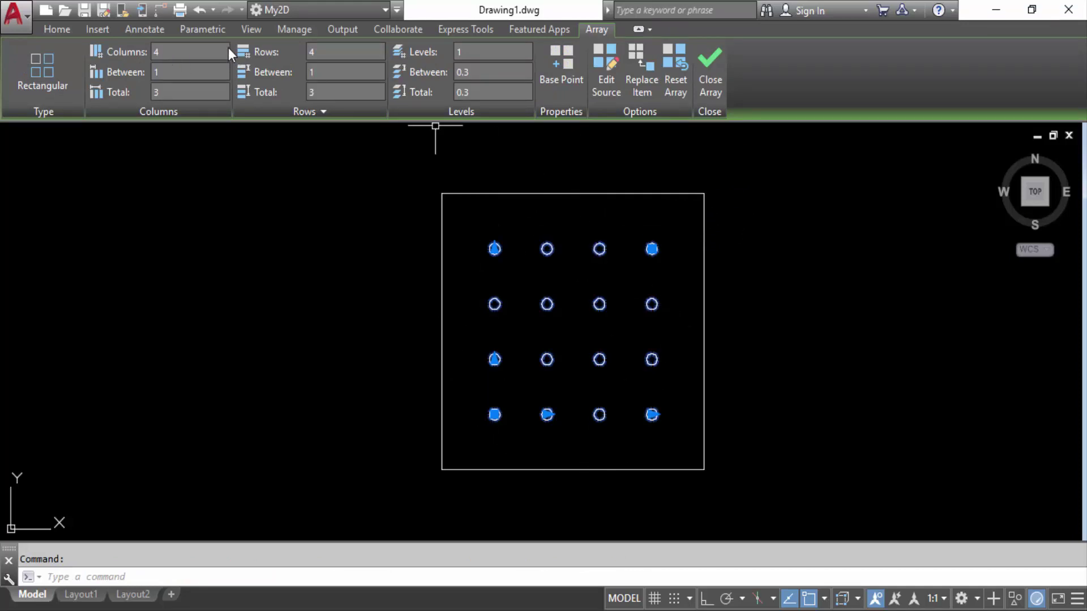
{"action": "key", "text": "Escape"}
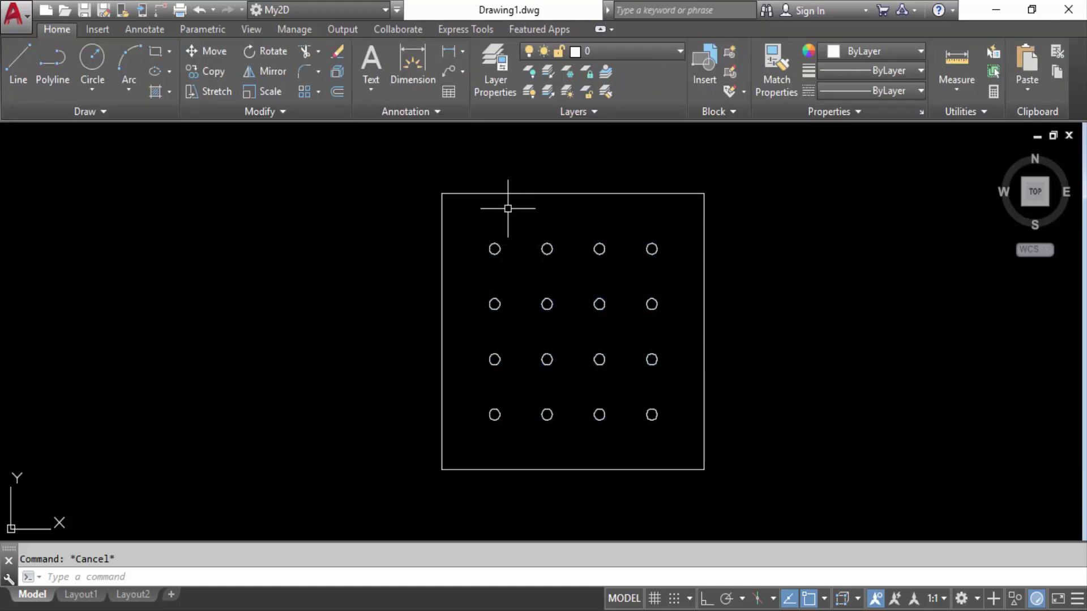
{"action": "middle_click_drag", "start_coordinate": [505, 204], "coordinate": [493, 237]}
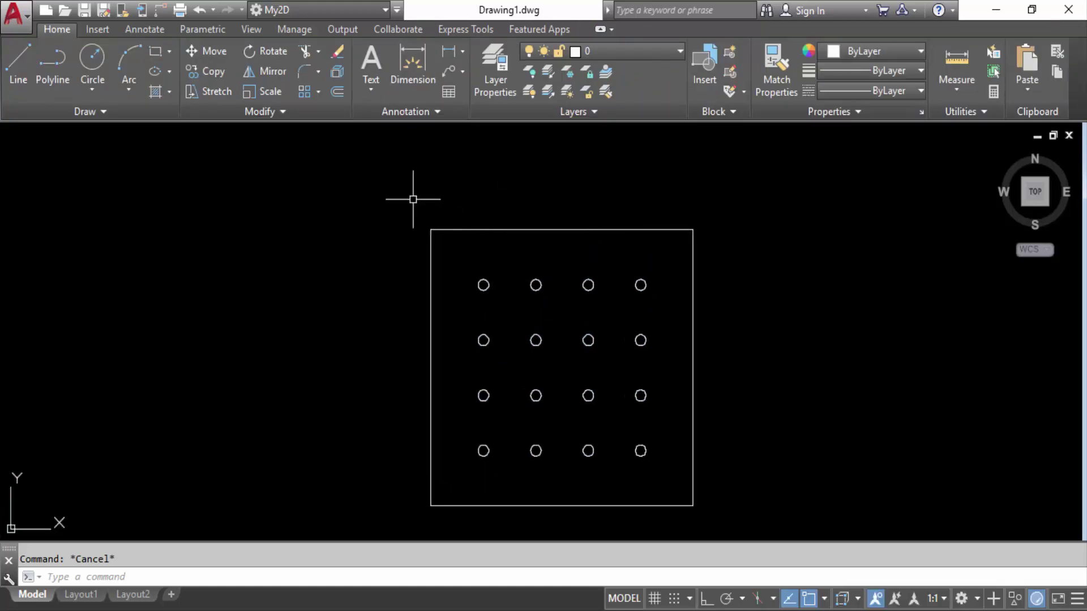
Add a linear dimension between the centres of the first two circles in the array's top row
{"action": "left_click", "coordinate": [448, 51]}
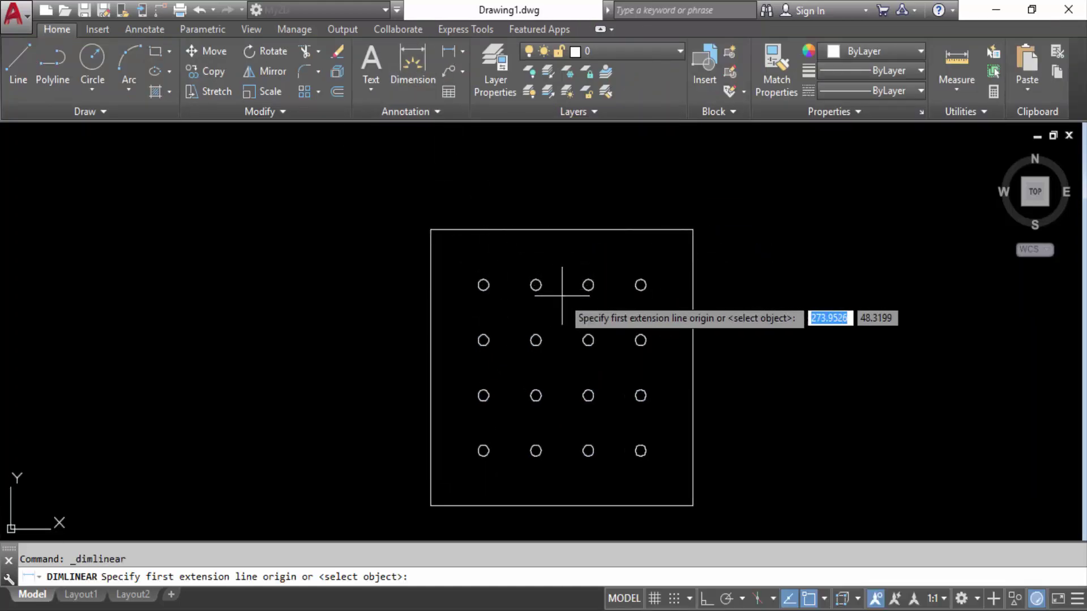
{"action": "scroll", "coordinate": [504, 272], "scroll_direction": "up", "scroll_amount": 6}
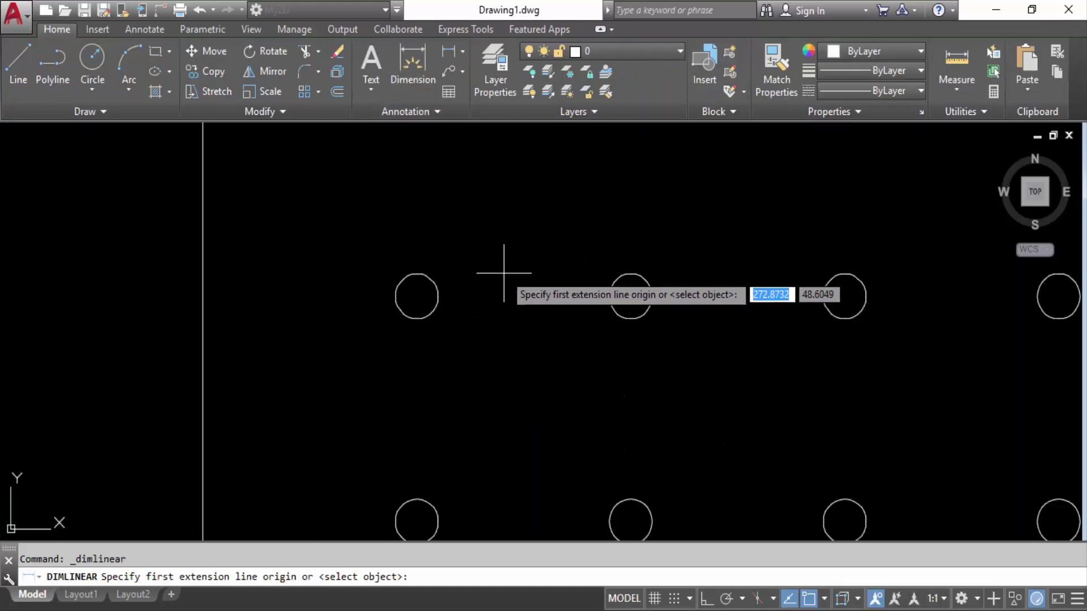
{"action": "left_click", "coordinate": [417, 296]}
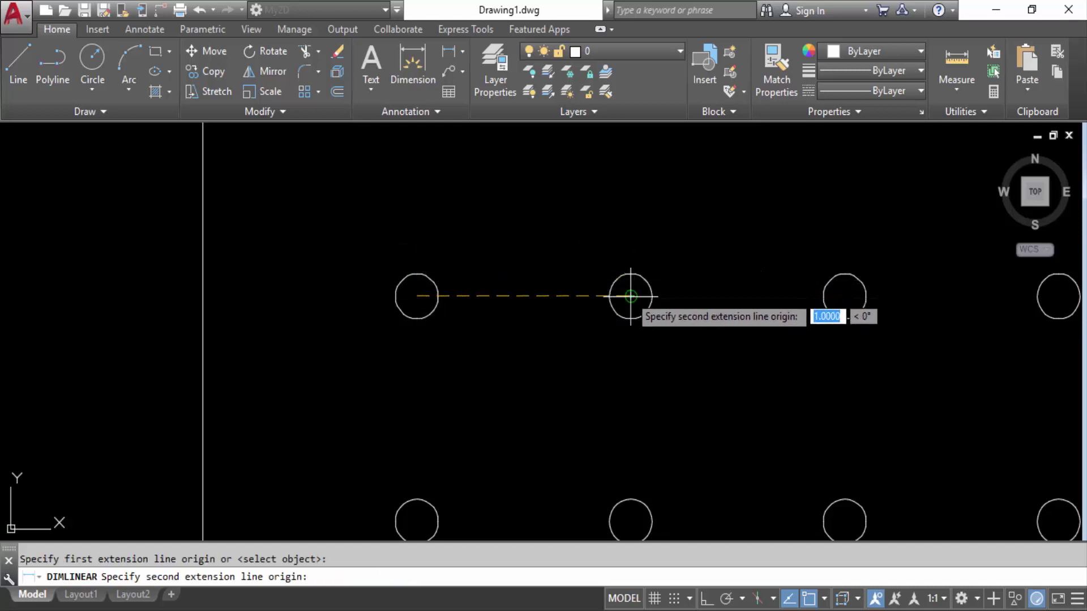
{"action": "left_click", "coordinate": [631, 277]}
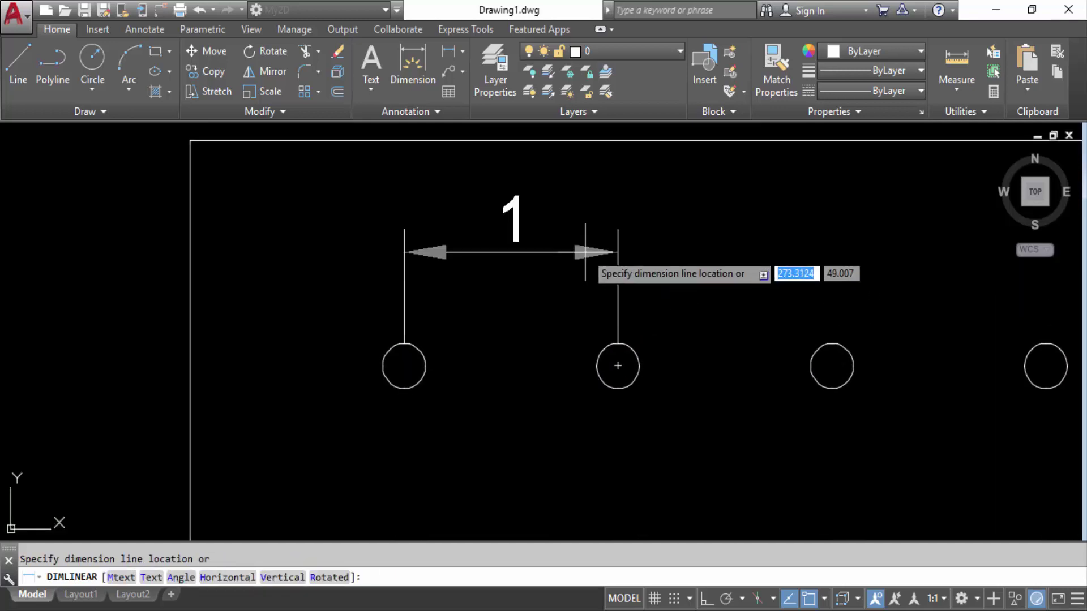
{"action": "left_click", "coordinate": [589, 248]}
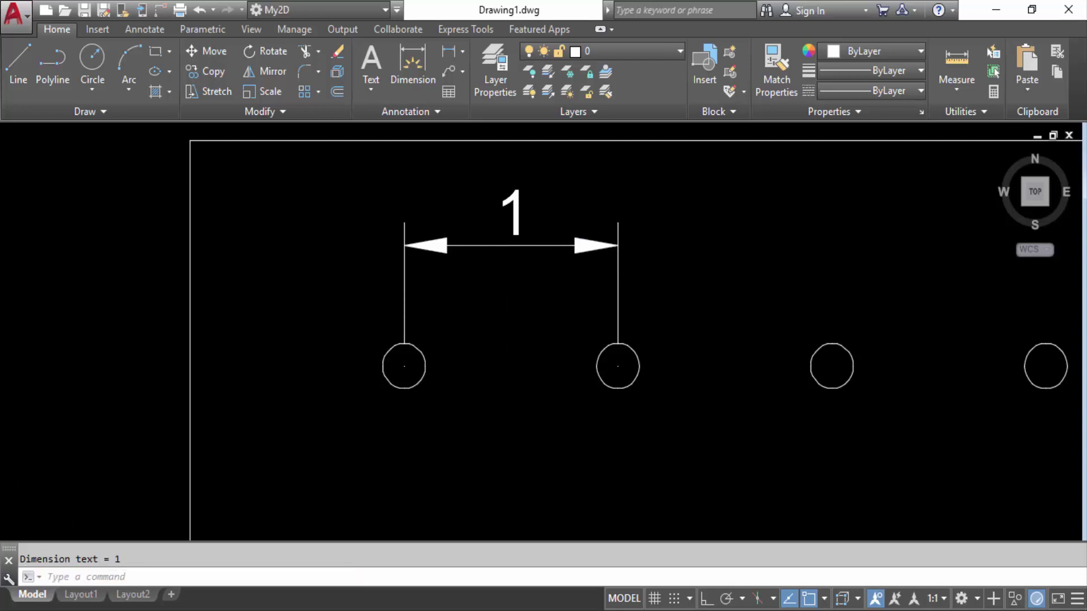
Erase the linear dimension between the first two circles of the top row
{"action": "scroll", "coordinate": [513, 320], "scroll_direction": "down", "scroll_amount": 4}
{"action": "scroll", "coordinate": [532, 306], "scroll_direction": "up", "scroll_amount": 2}
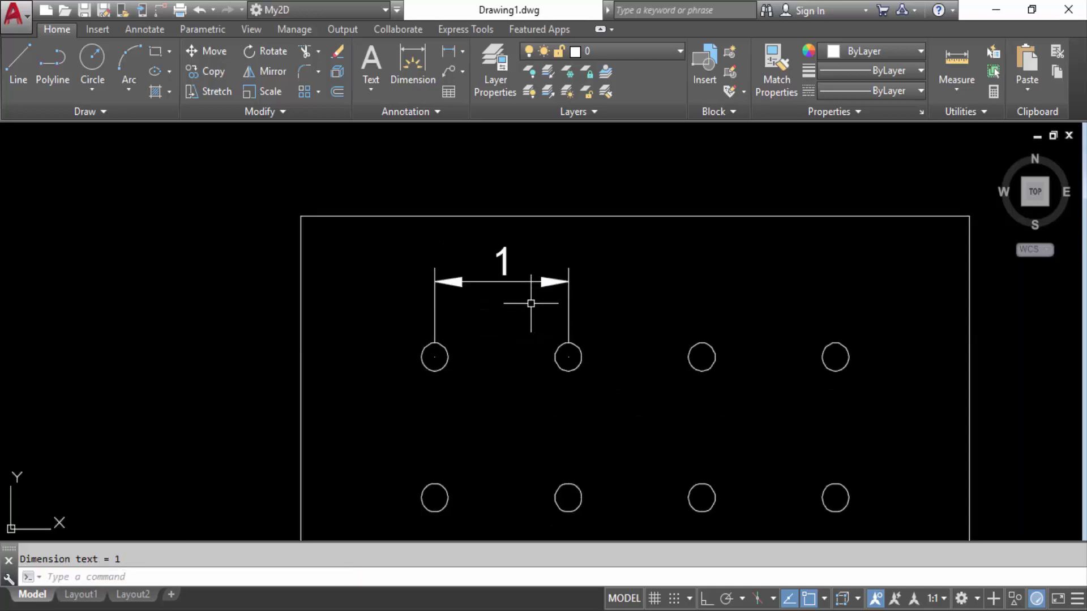
{"action": "left_click", "coordinate": [525, 272]}
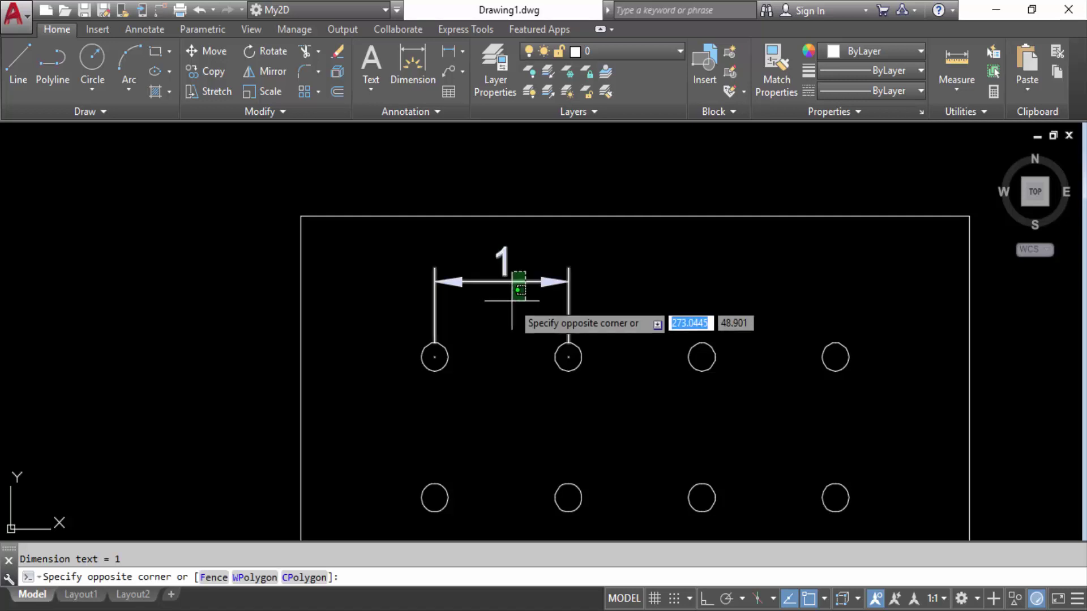
{"action": "left_click", "coordinate": [509, 298]}
{"action": "key", "text": "Delete"}
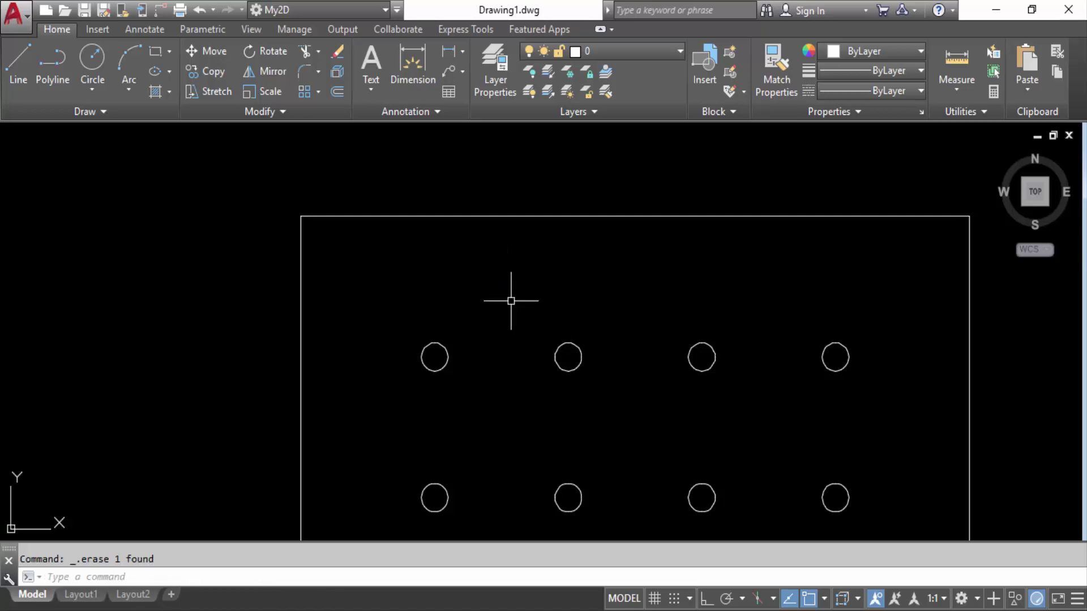
Insert the Cadeira 2D block from the 01. Blocos 2D folder at scale 1 in the empty area beside the square
{"action": "scroll", "coordinate": [509, 298], "scroll_direction": "down", "scroll_amount": 4}
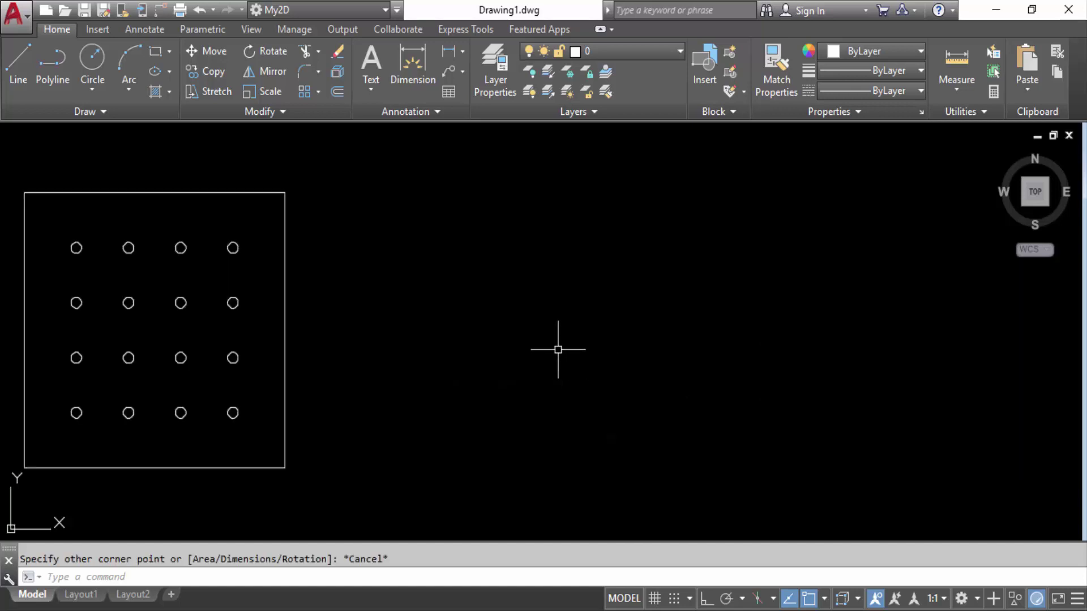
{"action": "middle_click_drag", "start_coordinate": [444, 358], "coordinate": [473, 347]}
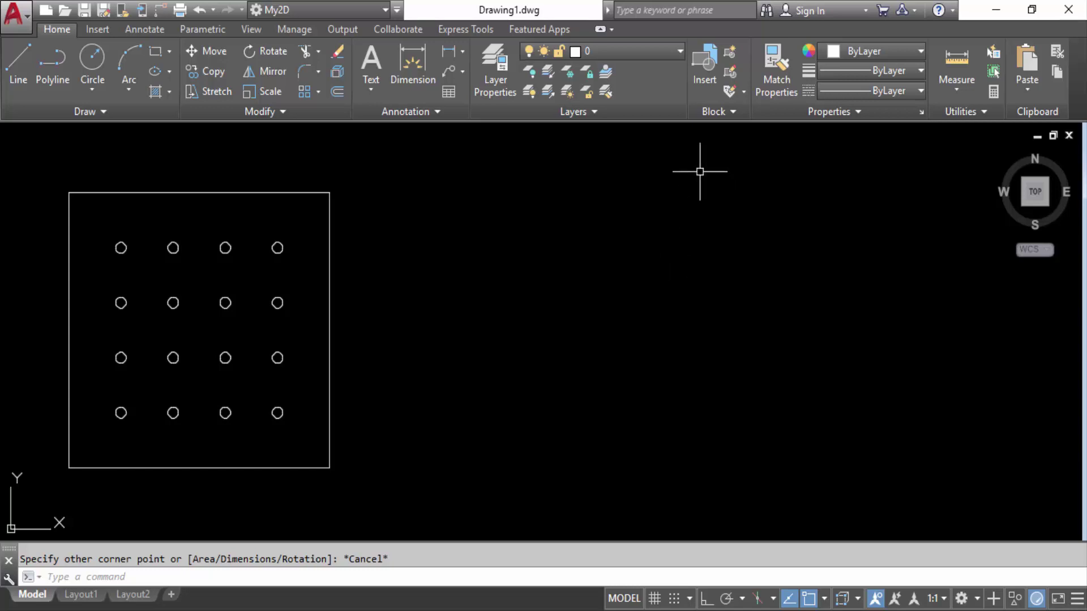
{"action": "left_click", "coordinate": [707, 66]}
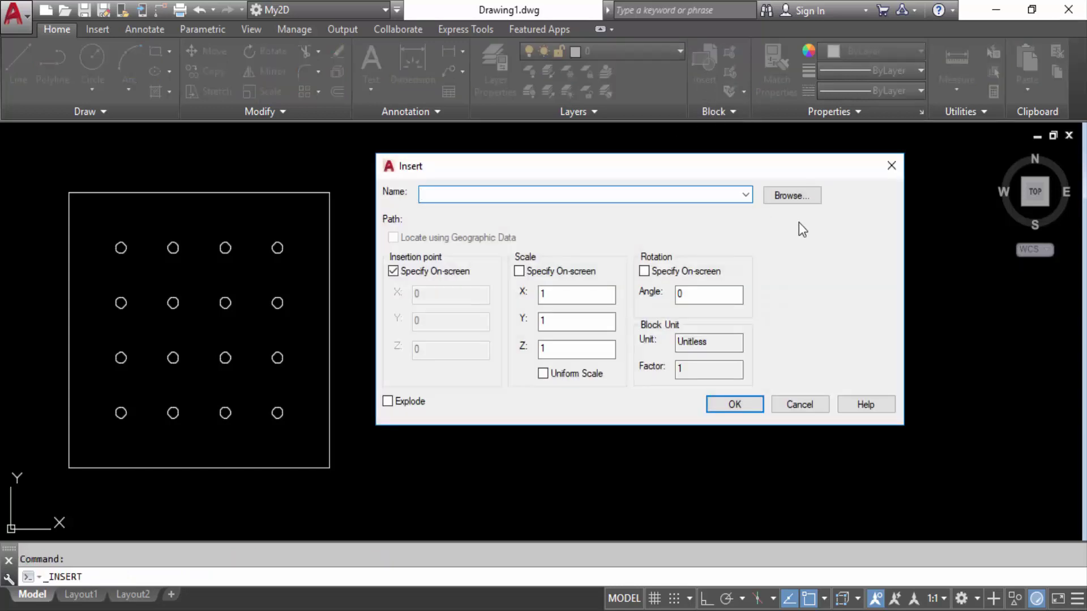
{"action": "left_click", "coordinate": [792, 195]}
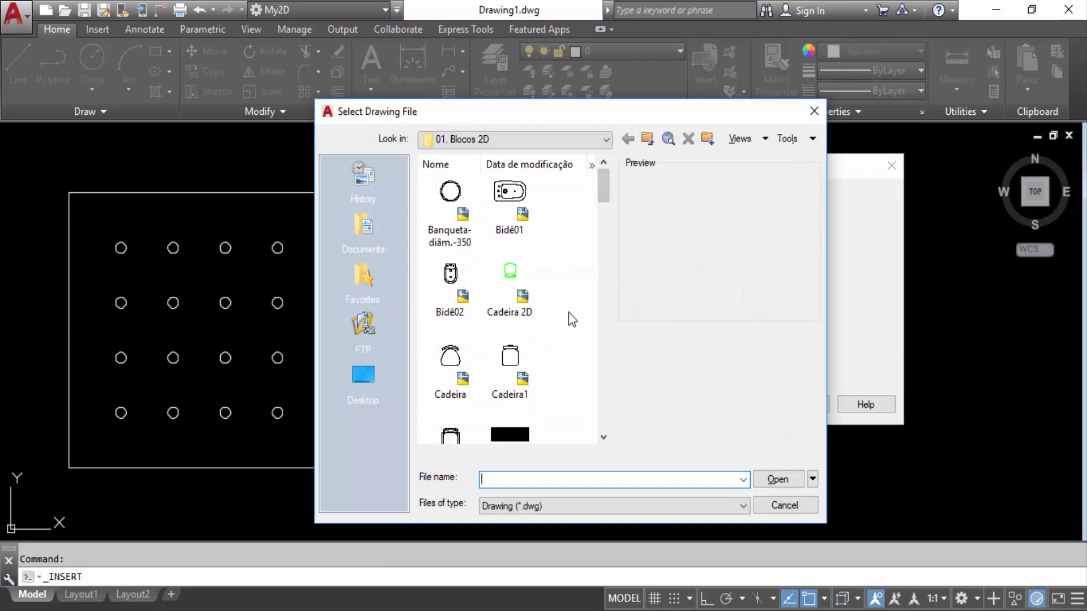
{"action": "double_click", "coordinate": [510, 280]}
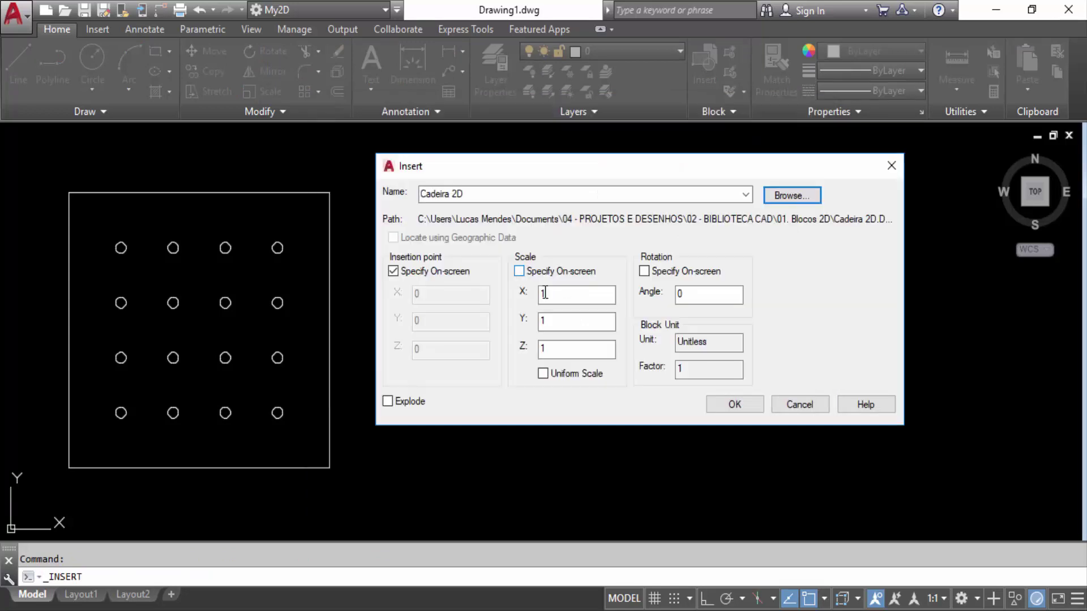
{"action": "left_click", "coordinate": [735, 406]}
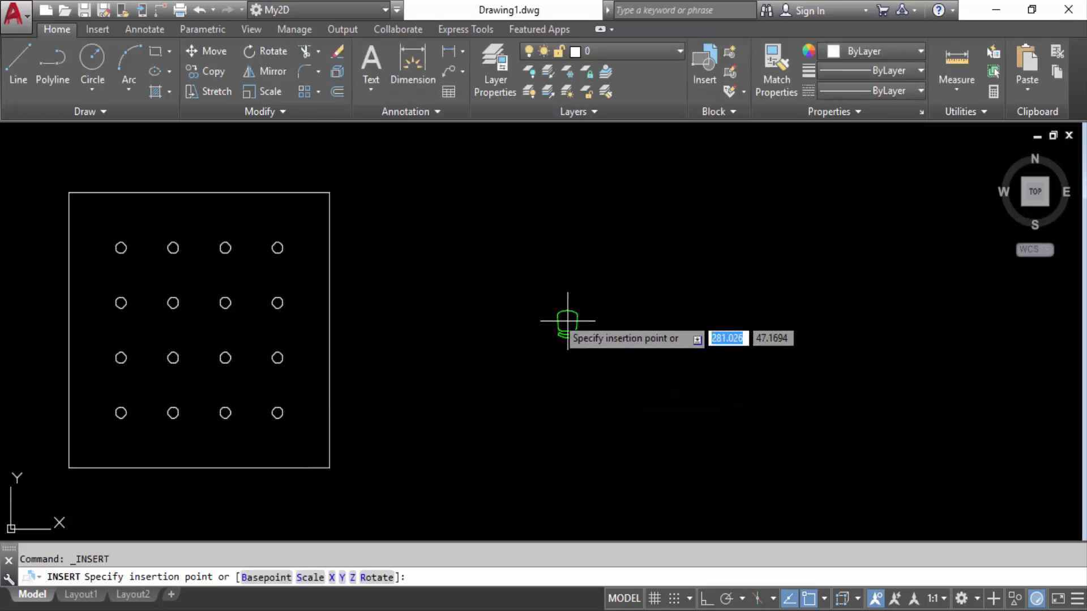
{"action": "left_click", "coordinate": [562, 293]}
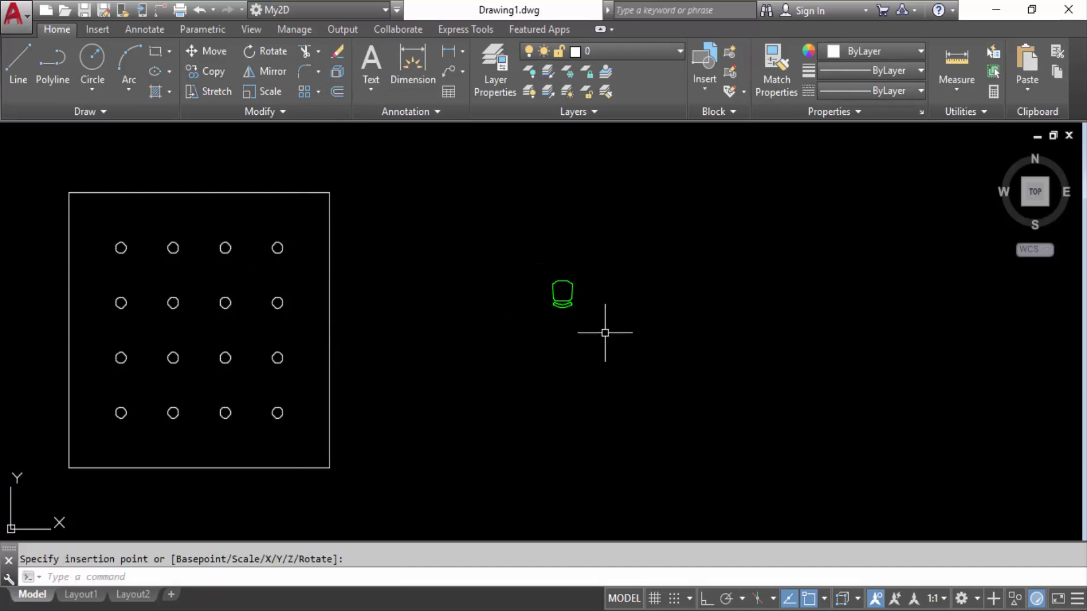
Add a linear dimension across the widest part of the chair's seat, placed above the chair
{"action": "scroll", "coordinate": [564, 274], "scroll_direction": "up", "scroll_amount": 5}
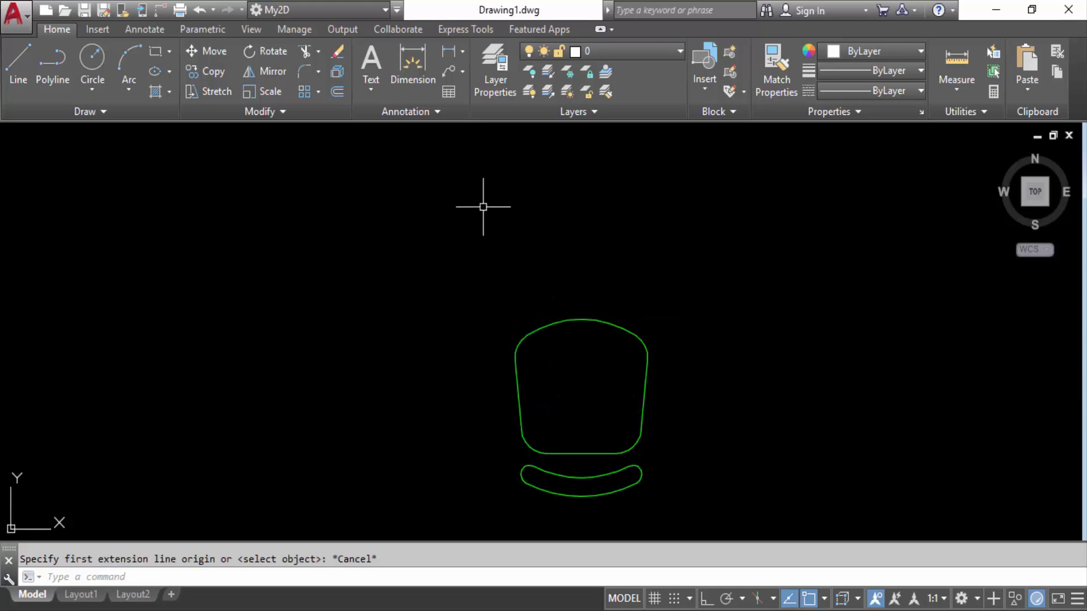
{"action": "left_click", "coordinate": [448, 54]}
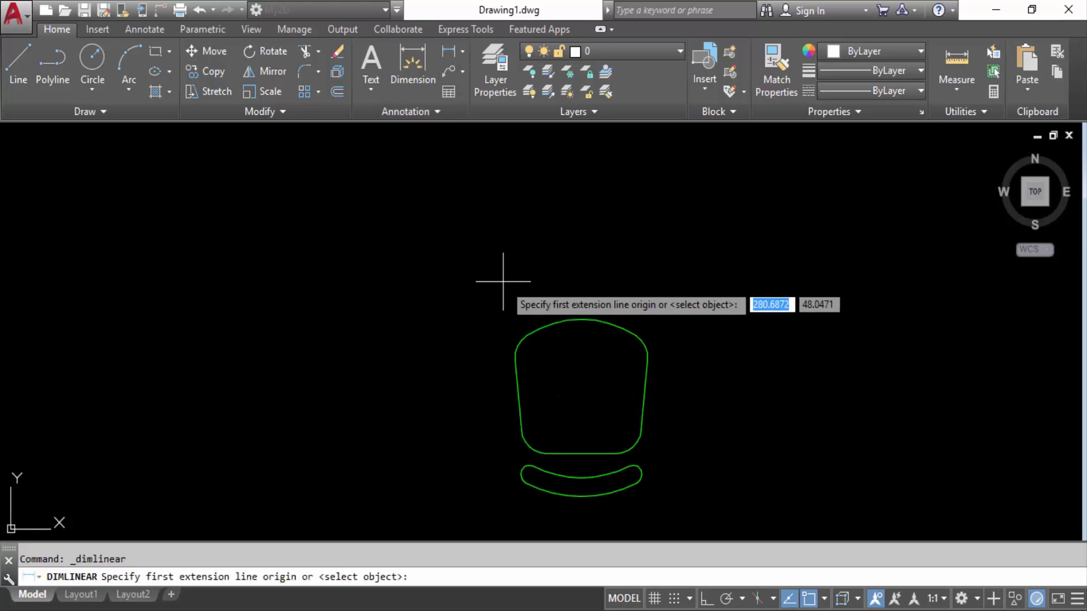
{"action": "left_click", "coordinate": [516, 359]}
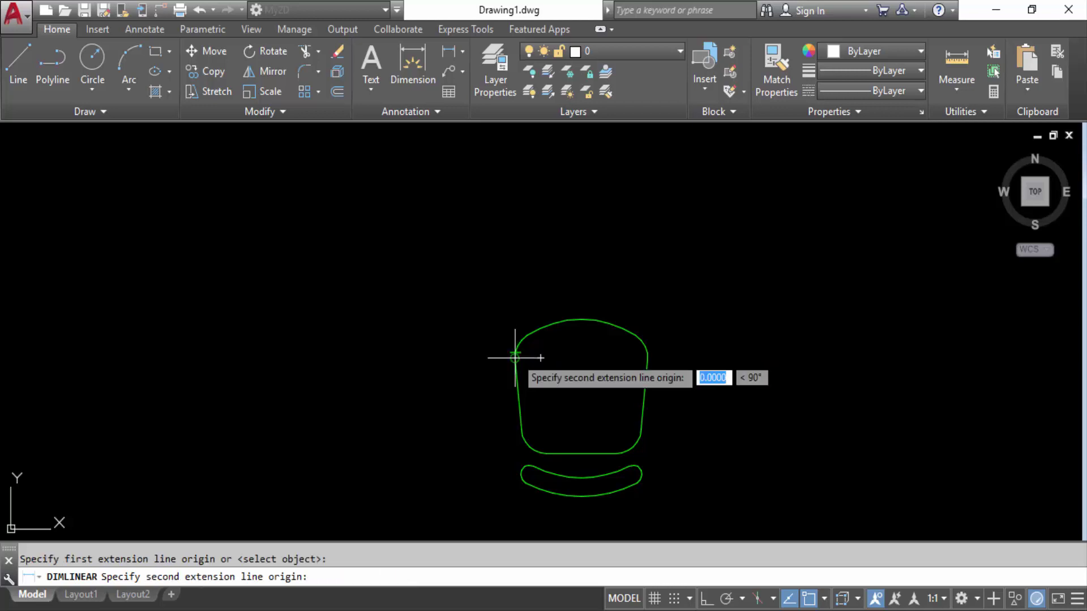
{"action": "left_click", "coordinate": [647, 359]}
{"action": "scroll", "coordinate": [646, 339], "scroll_direction": "down", "scroll_amount": 2}
{"action": "left_click", "coordinate": [640, 249]}
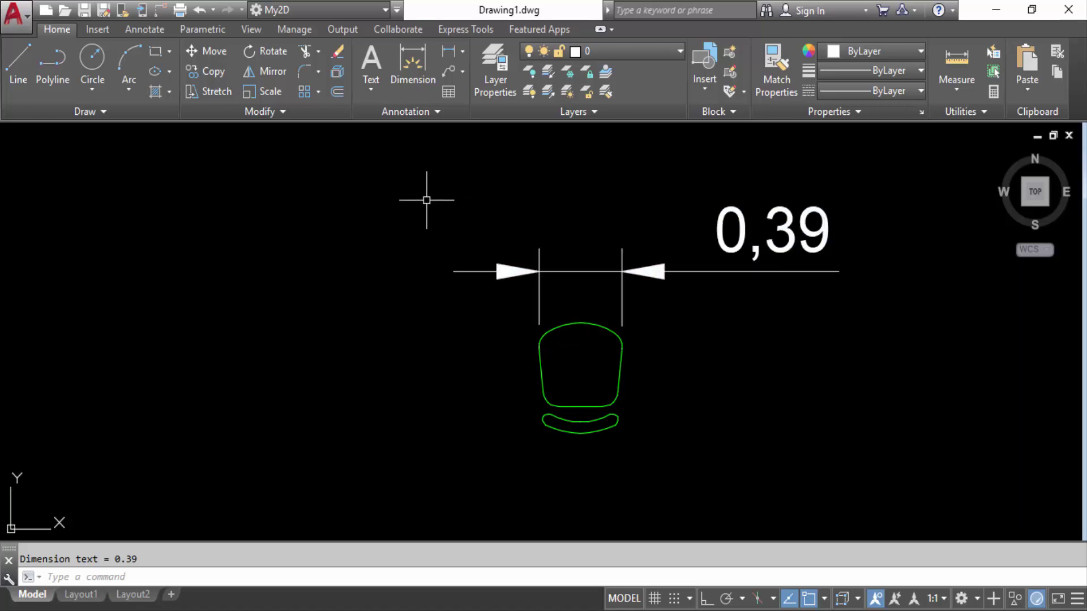
Scale the chair block by reference from inside the seat, using the seat's full width as reference length and 0.5 as new length
{"action": "left_click", "coordinate": [265, 93]}
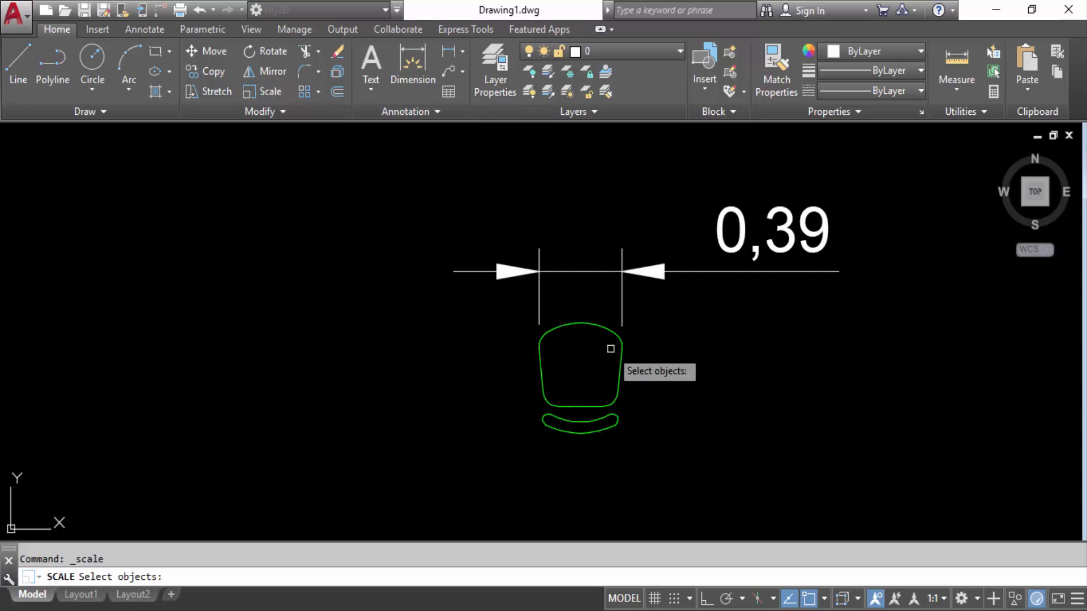
{"action": "left_click", "coordinate": [598, 325]}
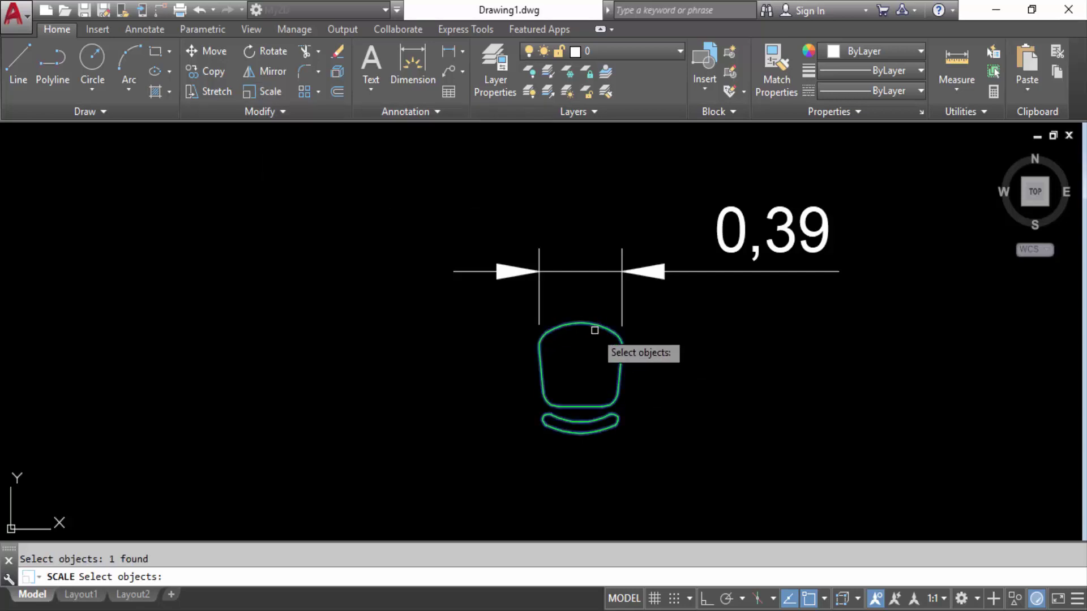
{"action": "key", "text": "Return"}
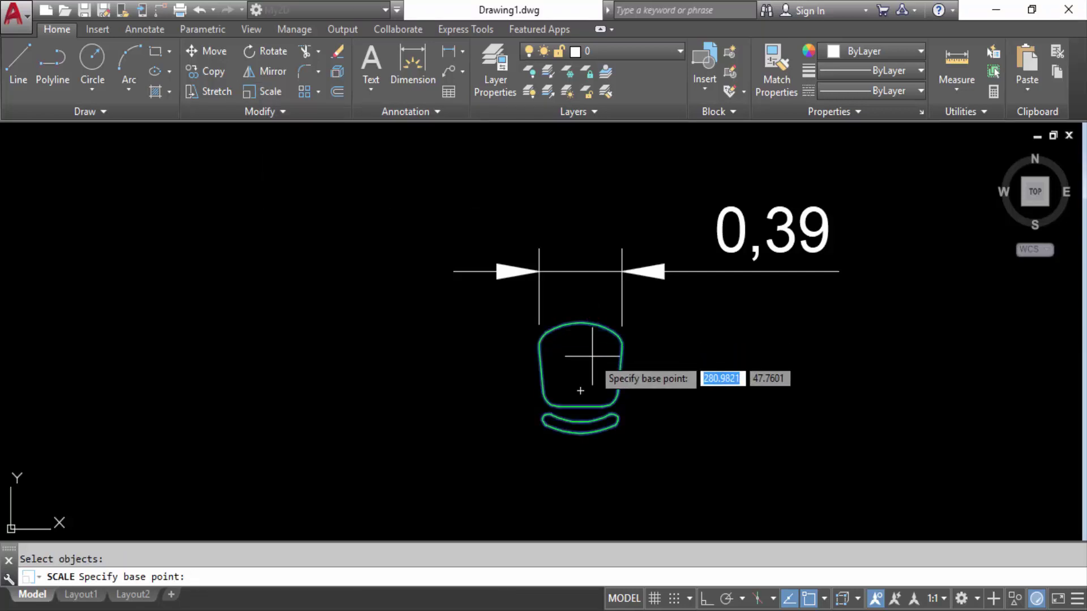
{"action": "left_click", "coordinate": [575, 354]}
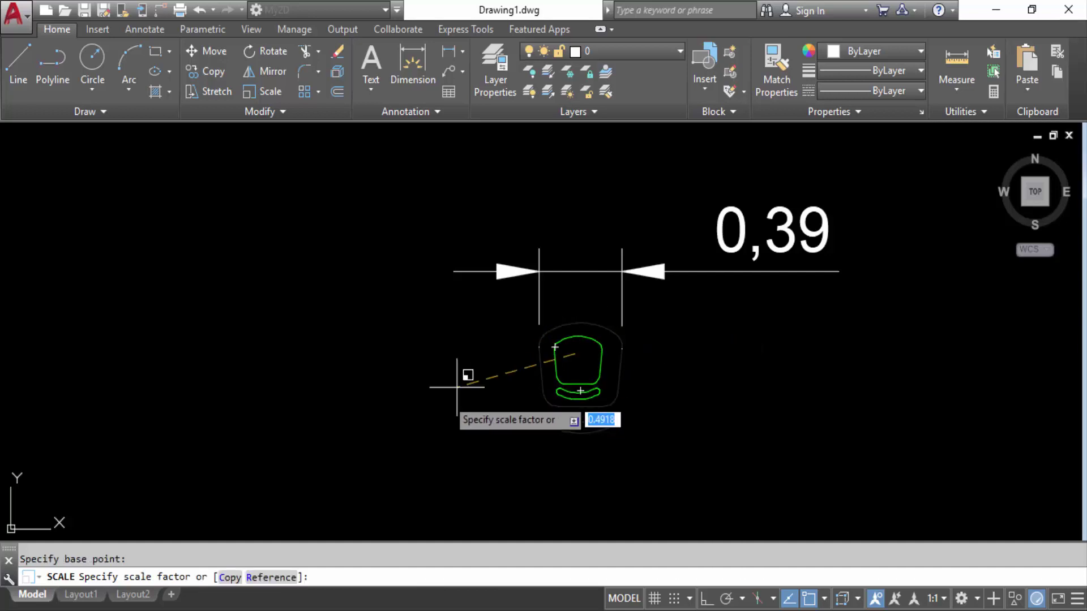
{"action": "left_click", "coordinate": [276, 580]}
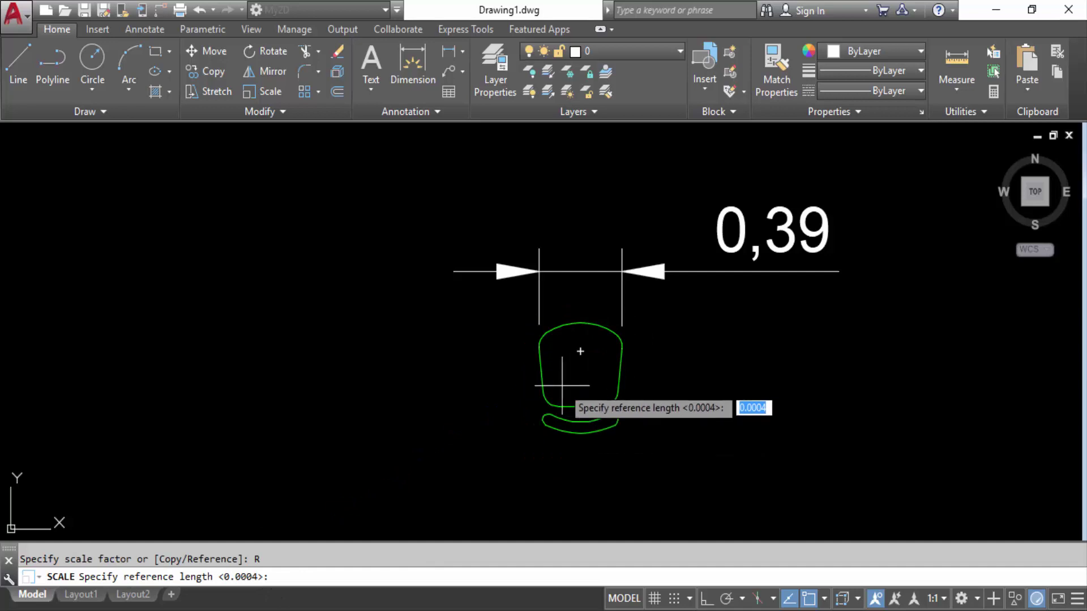
{"action": "scroll", "coordinate": [547, 356], "scroll_direction": "up", "scroll_amount": 4}
{"action": "left_click", "coordinate": [525, 336]}
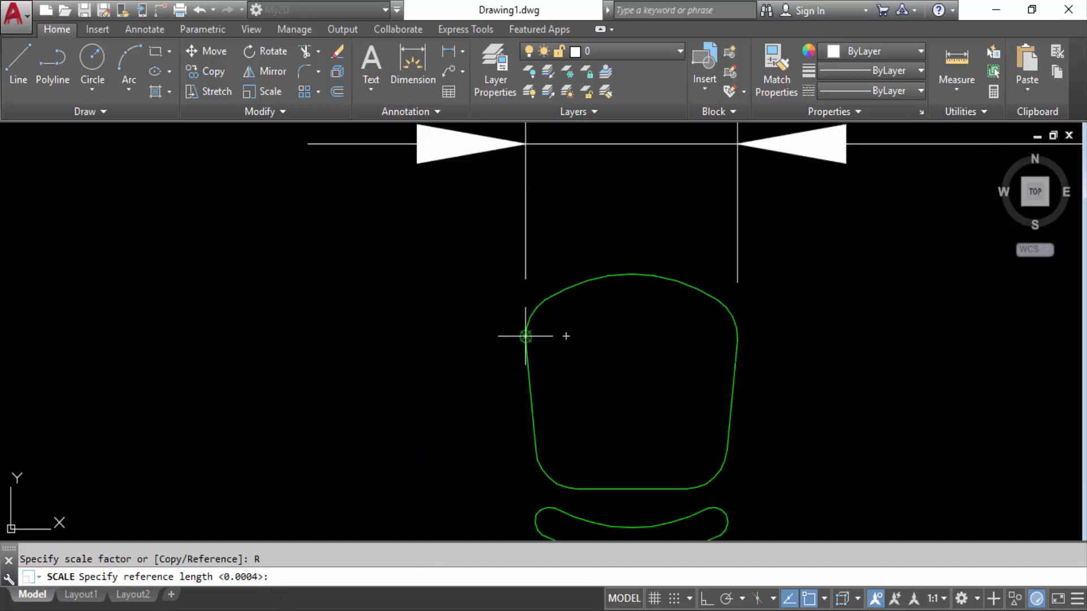
{"action": "left_click", "coordinate": [737, 336]}
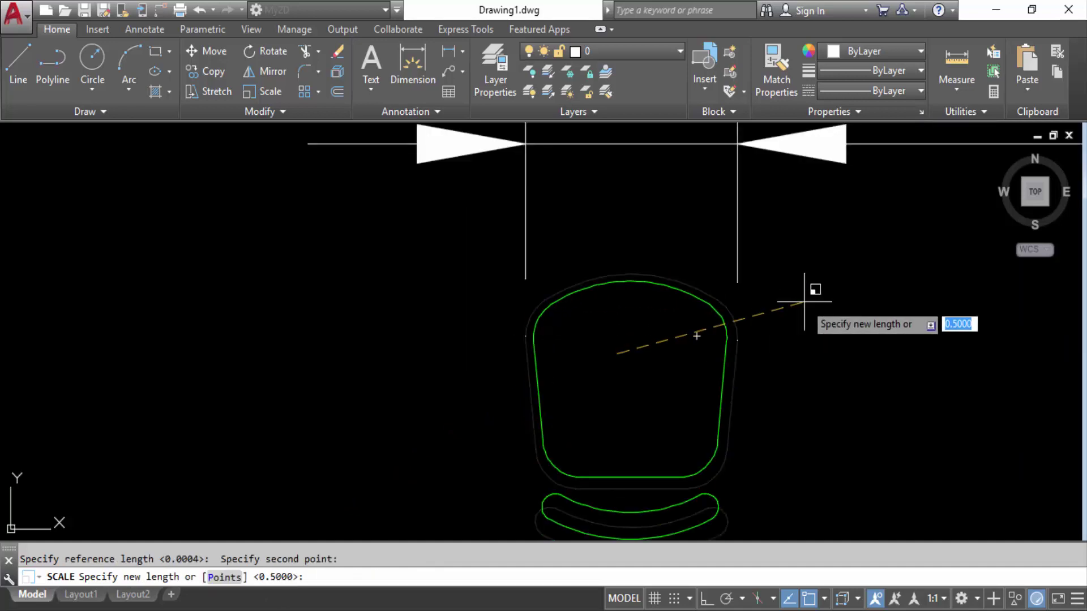
{"action": "scroll", "coordinate": [878, 334], "scroll_direction": "down", "scroll_amount": 4}
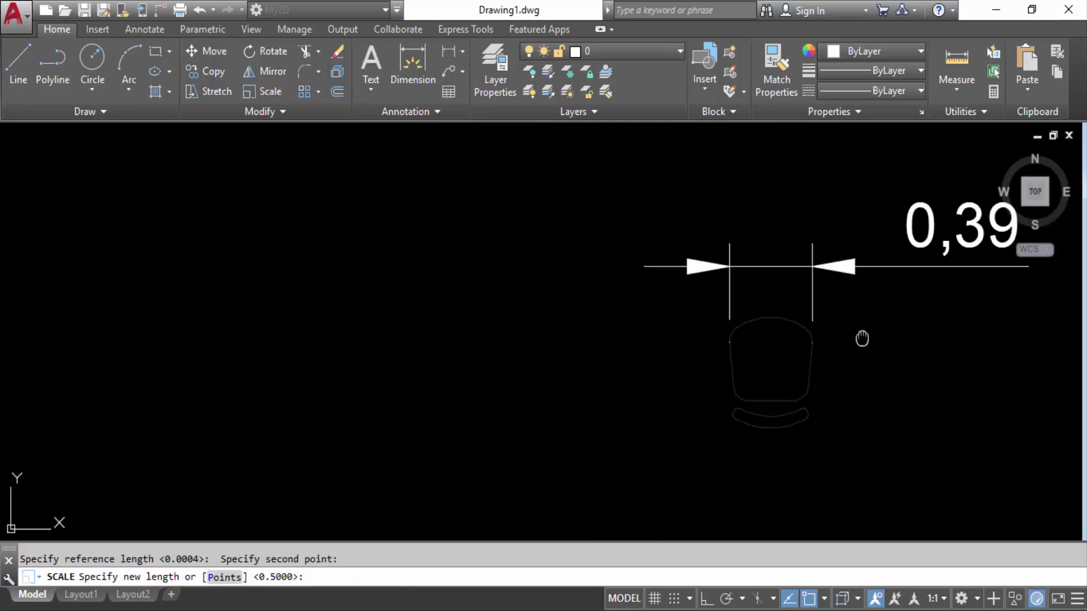
{"action": "middle_click_drag", "start_coordinate": [861, 335], "coordinate": [752, 328]}
{"action": "type", "text": "0.5"}
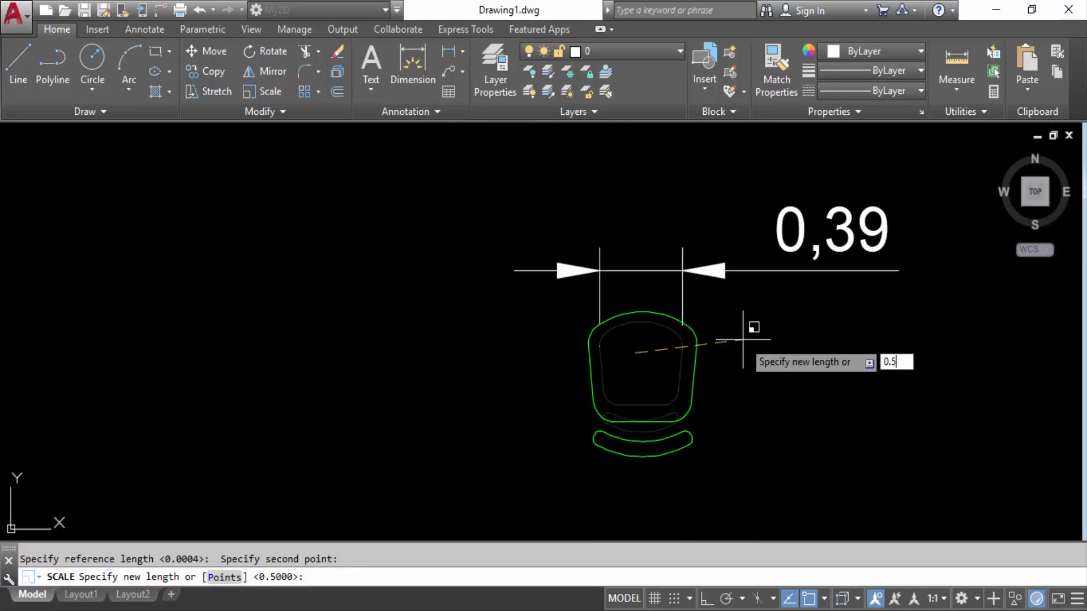
{"action": "key", "text": "Return"}
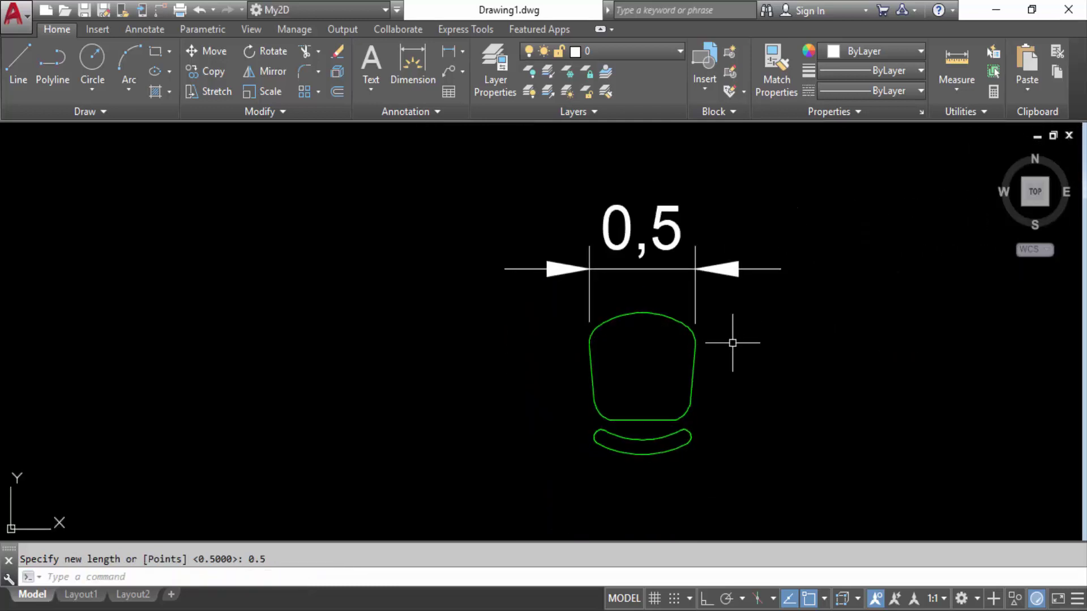
Erase the linear dimension above the chair
{"action": "scroll", "coordinate": [727, 280], "scroll_direction": "down", "scroll_amount": 2}
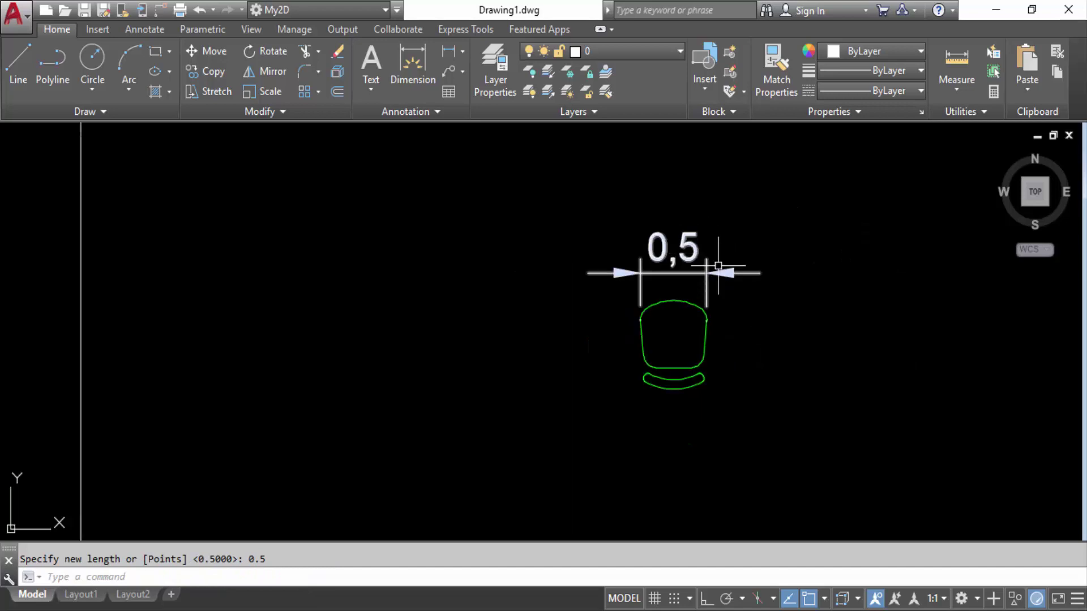
{"action": "left_click", "coordinate": [764, 257]}
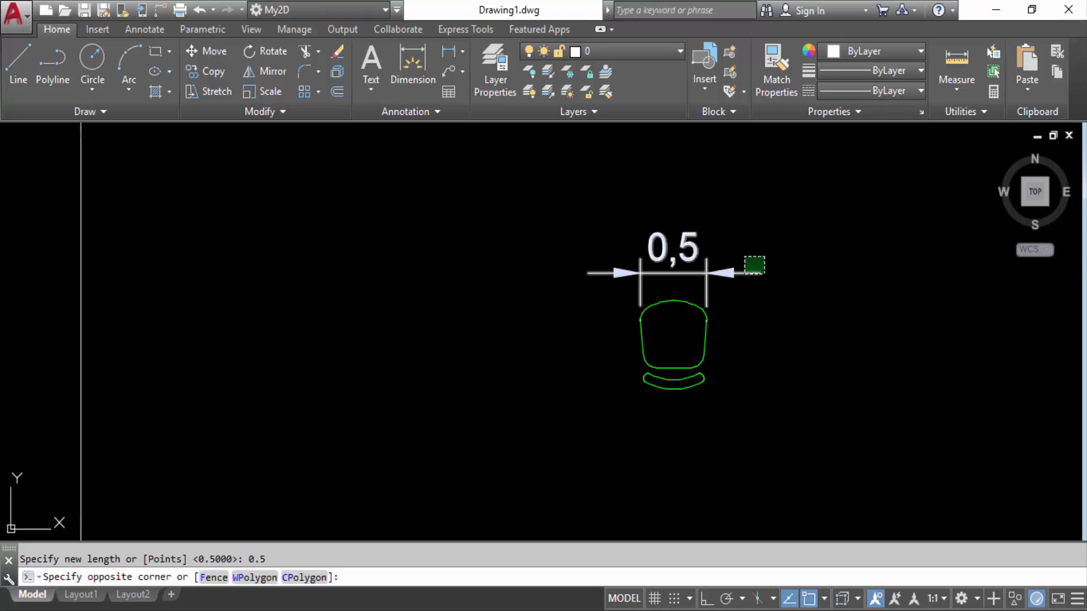
{"action": "left_click", "coordinate": [733, 292]}
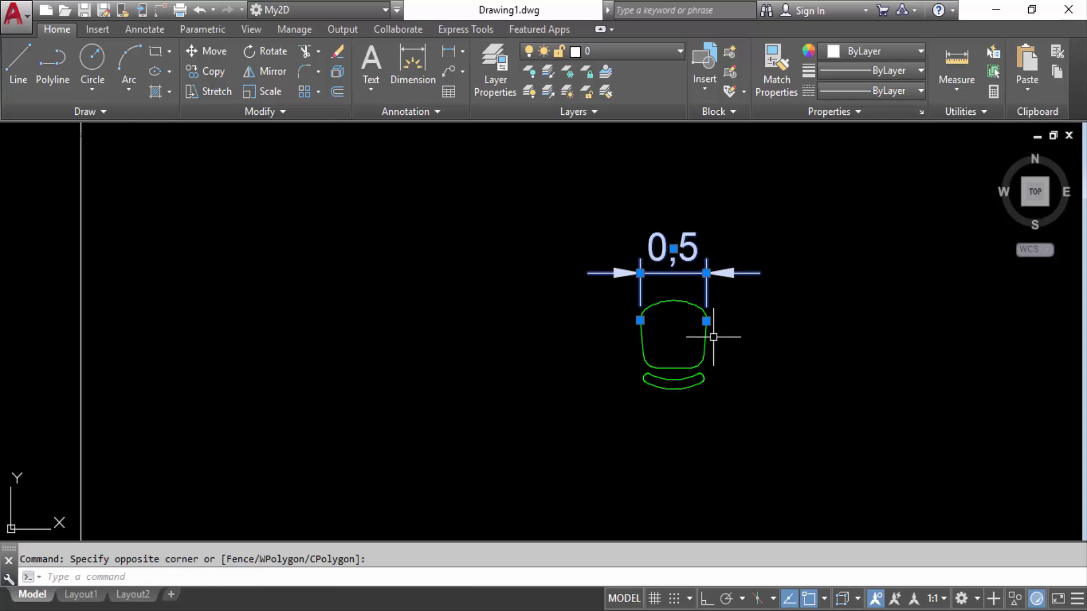
{"action": "key", "text": "Delete"}
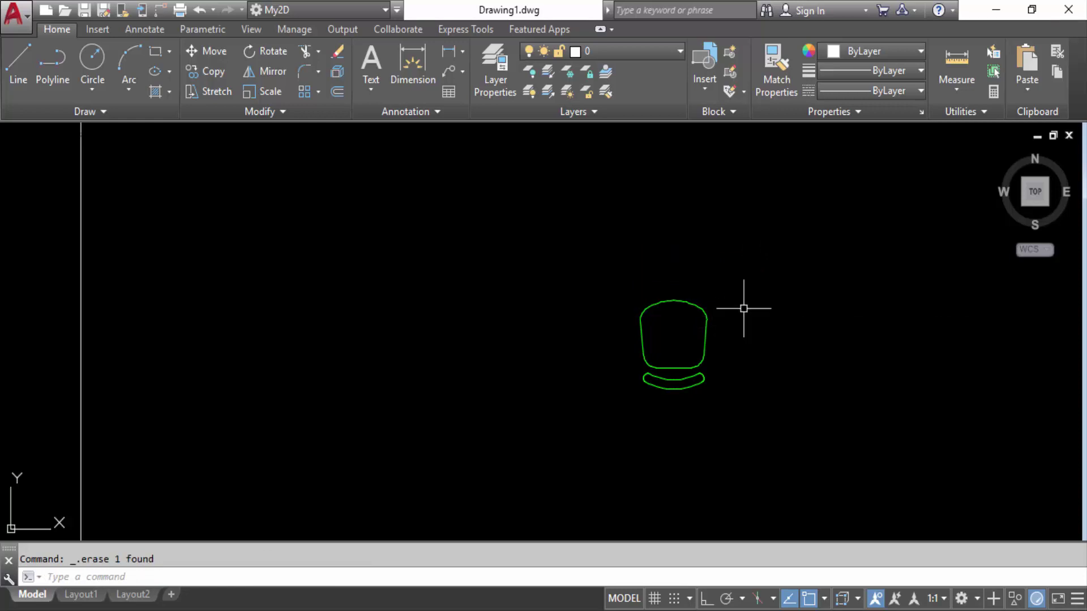
Create a rectangular array of the chair block with 5 columns and 5 rows
{"action": "middle_click_drag", "start_coordinate": [753, 292], "coordinate": [636, 304]}
{"action": "scroll", "coordinate": [524, 432], "scroll_direction": "down", "scroll_amount": 3}
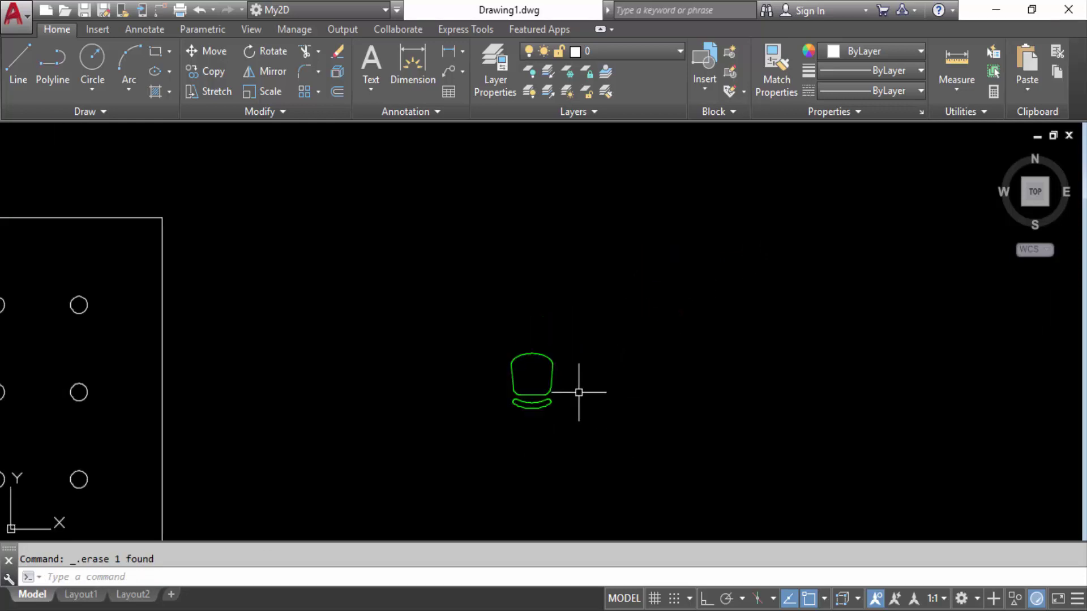
{"action": "scroll", "coordinate": [539, 362], "scroll_direction": "up", "scroll_amount": 3}
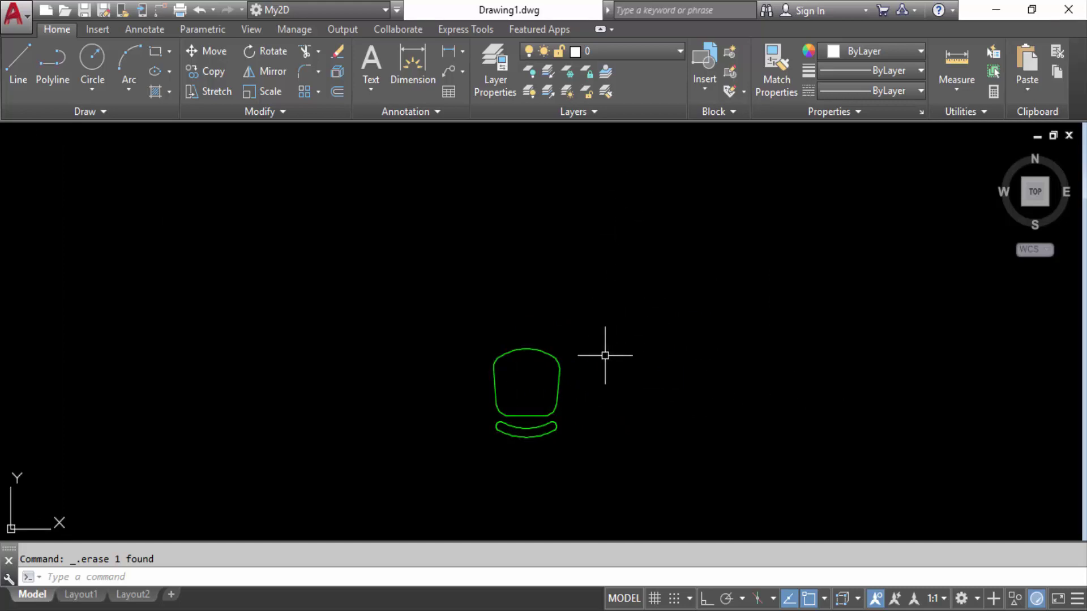
{"action": "left_click", "coordinate": [308, 90]}
{"action": "left_click", "coordinate": [532, 350]}
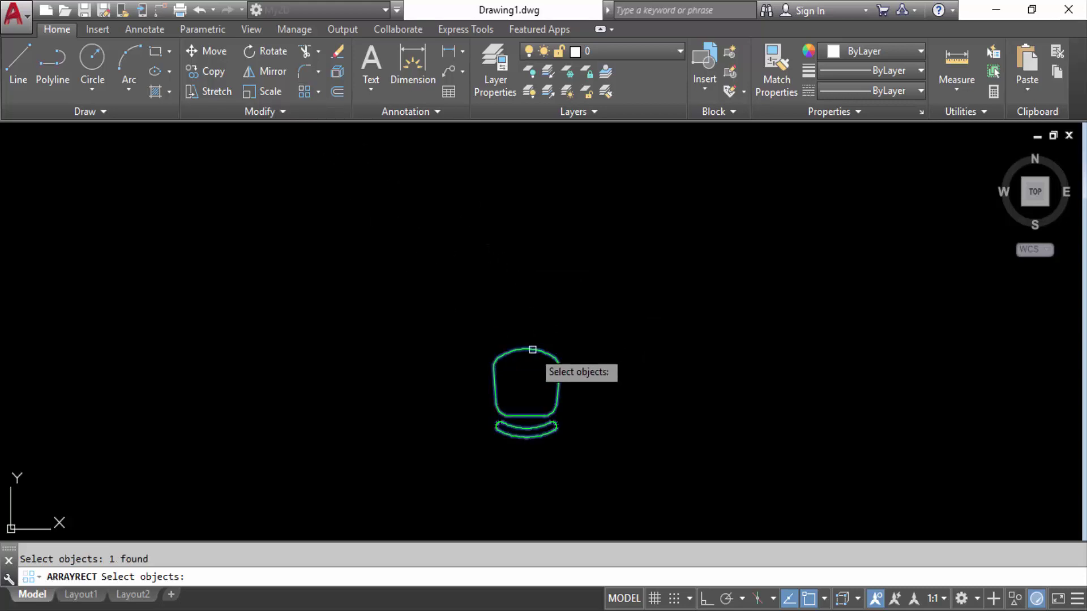
{"action": "key", "text": "Return"}
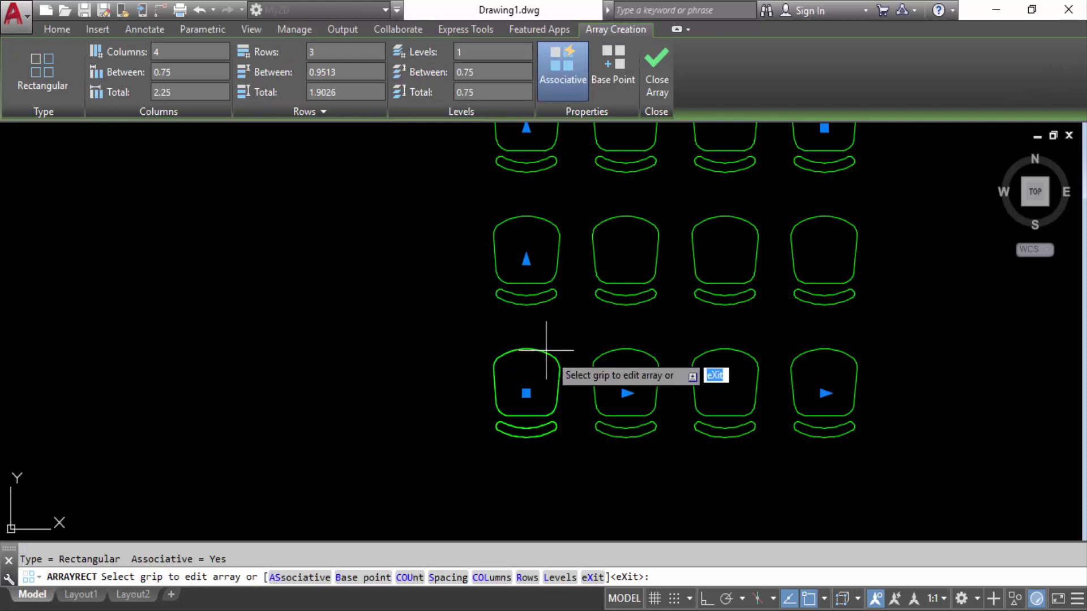
{"action": "scroll", "coordinate": [623, 322], "scroll_direction": "down", "scroll_amount": 2}
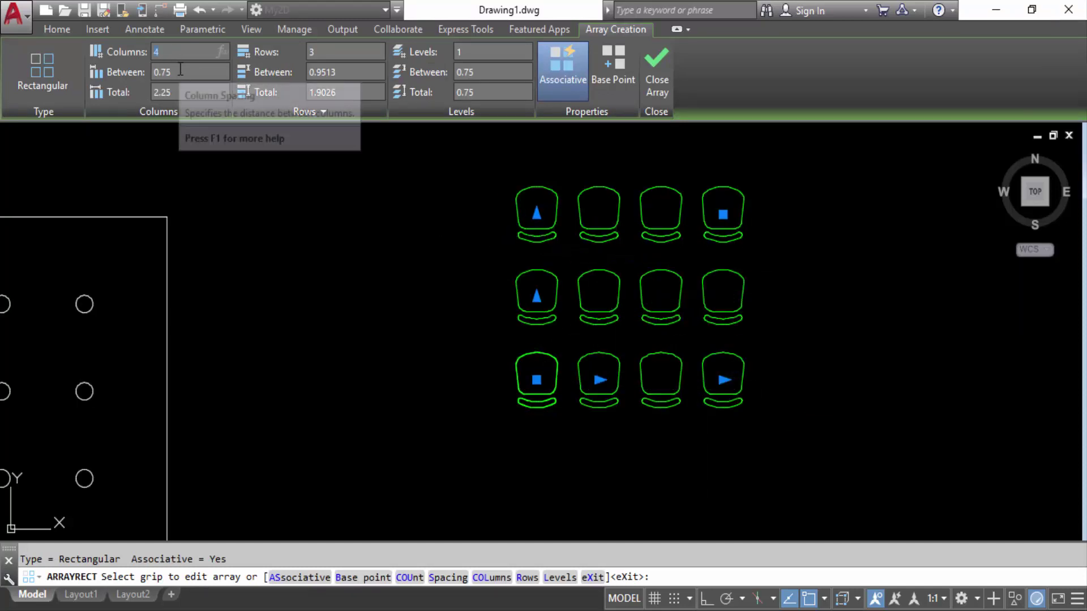
{"action": "type", "text": "5"}
{"action": "key", "text": "Return"}
{"action": "left_click", "coordinate": [334, 51]}
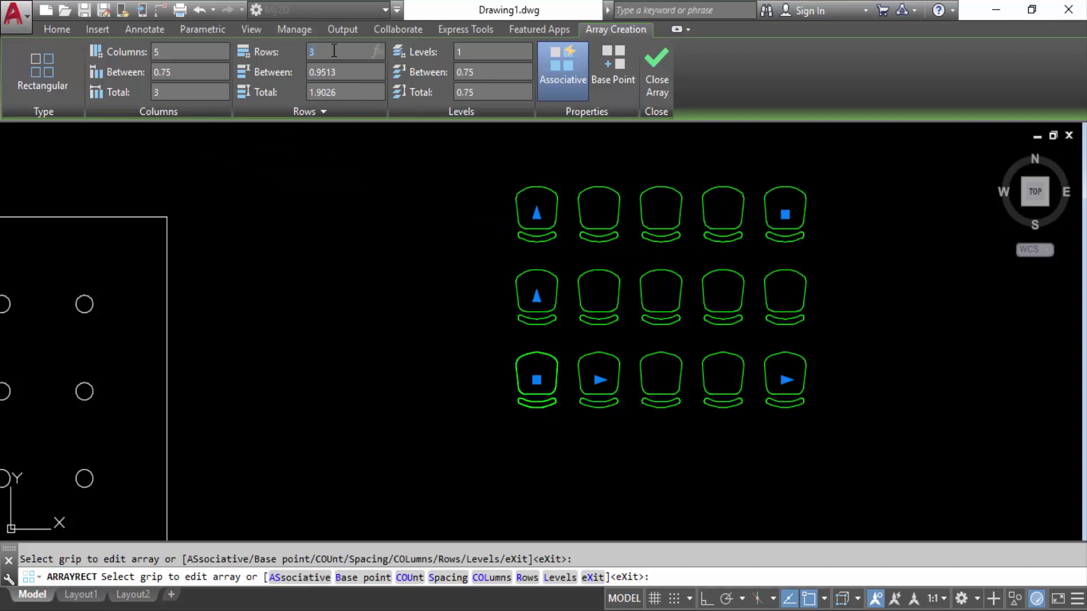
{"action": "key", "text": "Return"}
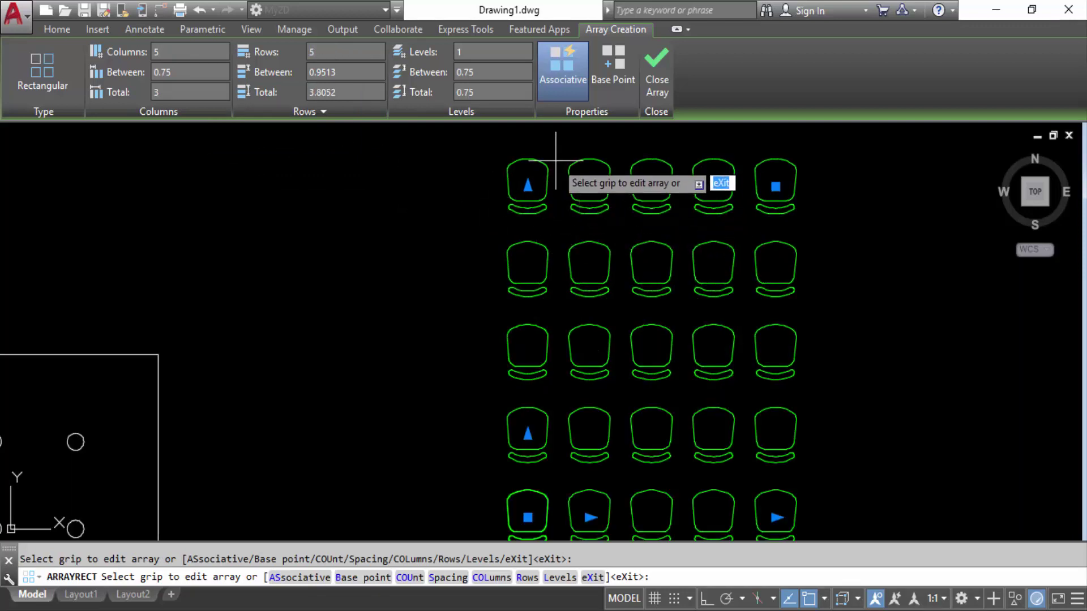
Set the spacing between the chair array's columns to 0.5
{"action": "middle_click_drag", "start_coordinate": [571, 169], "coordinate": [562, 225]}
{"action": "scroll", "coordinate": [560, 223], "scroll_direction": "up", "scroll_amount": 5}
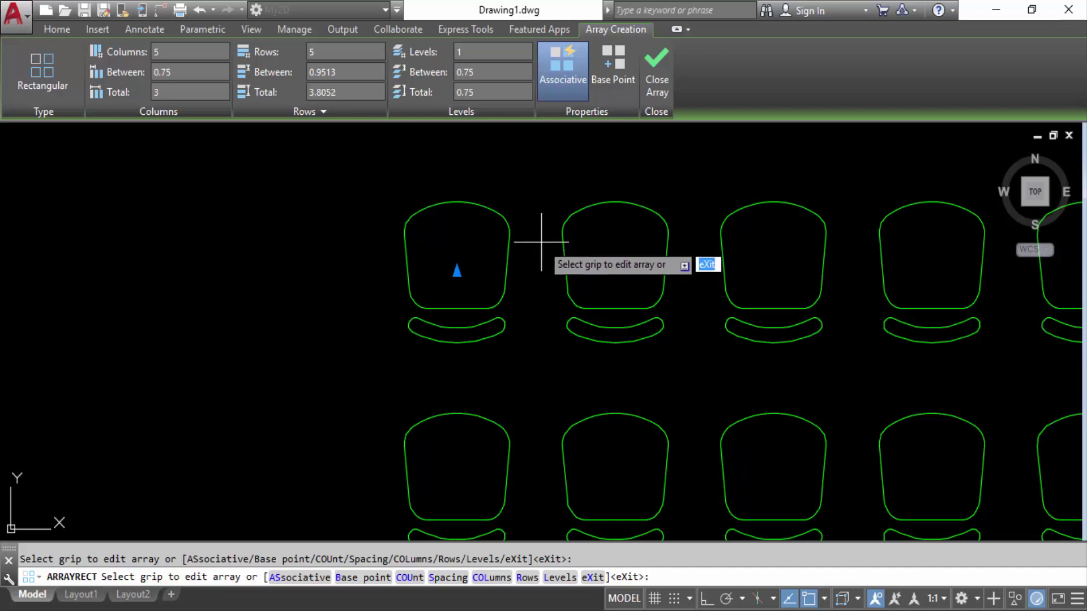
{"action": "left_click", "coordinate": [172, 72]}
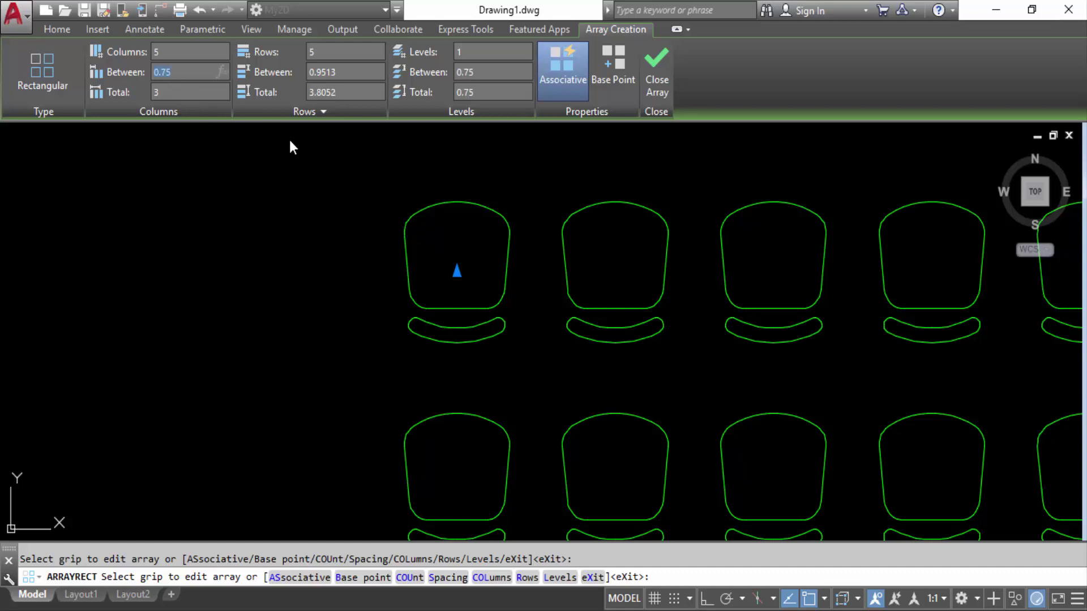
{"action": "type", "text": "0.5"}
{"action": "key", "text": "Return"}
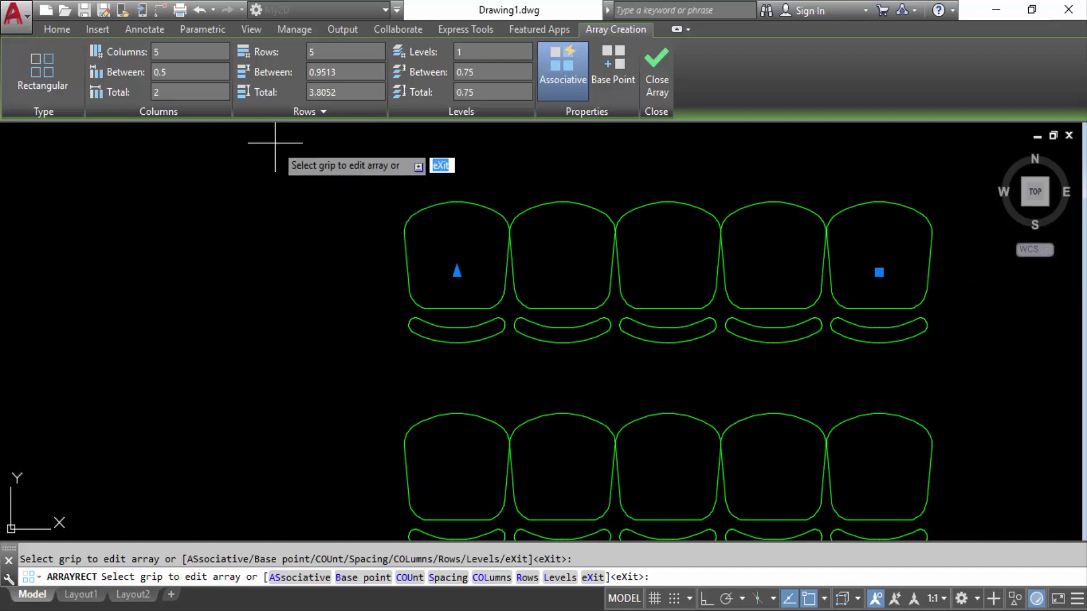
Set both the column spacing and the row spacing of the chair array to 1 and finish the array
{"action": "left_click", "coordinate": [165, 74]}
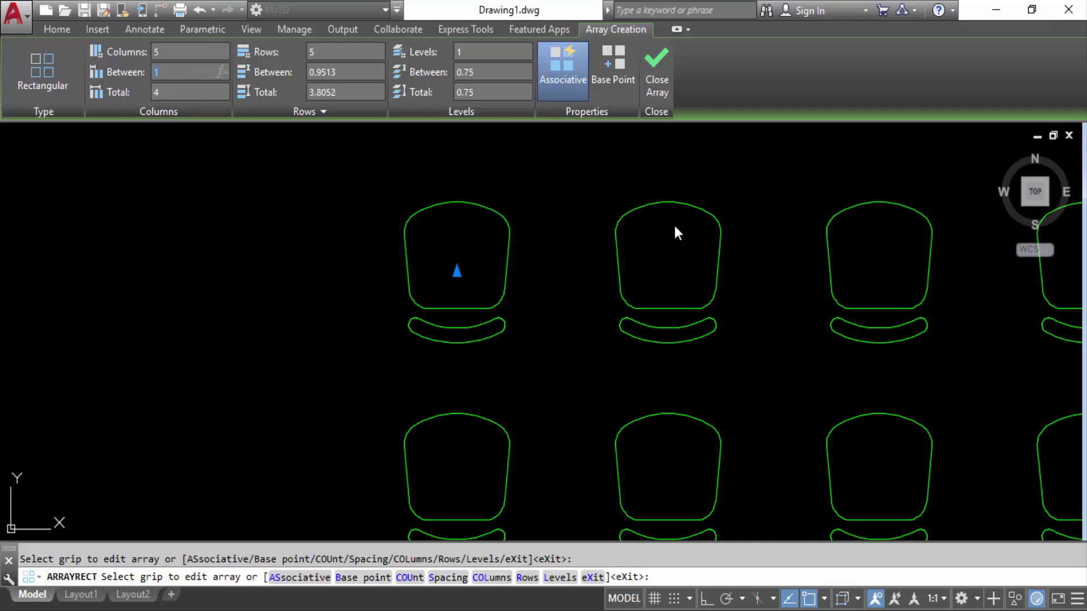
{"action": "scroll", "coordinate": [665, 233], "scroll_direction": "down", "scroll_amount": 2}
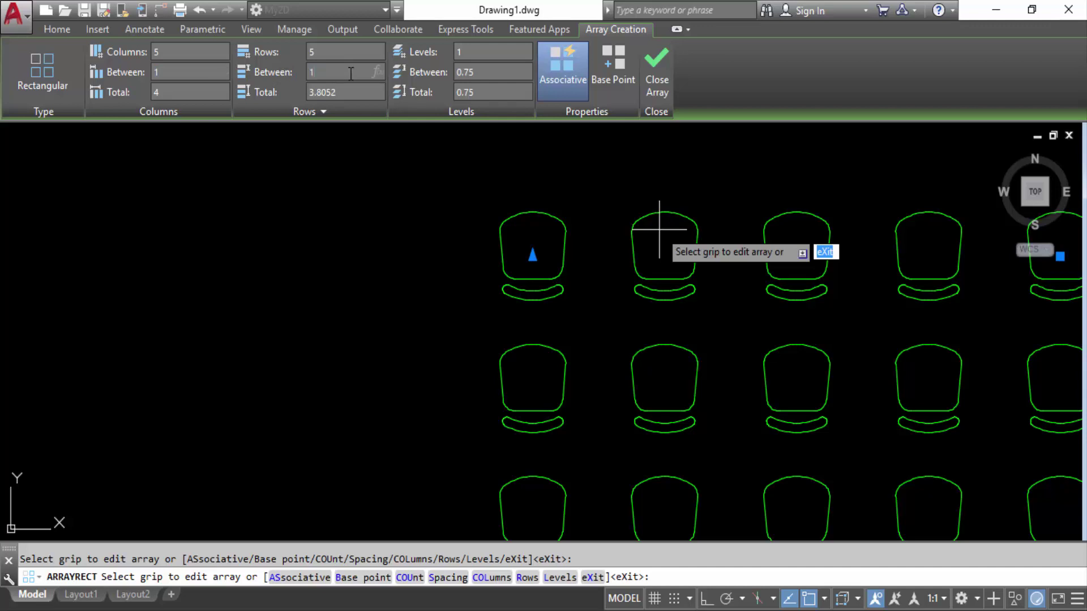
{"action": "middle_click_drag", "start_coordinate": [659, 230], "coordinate": [486, 273]}
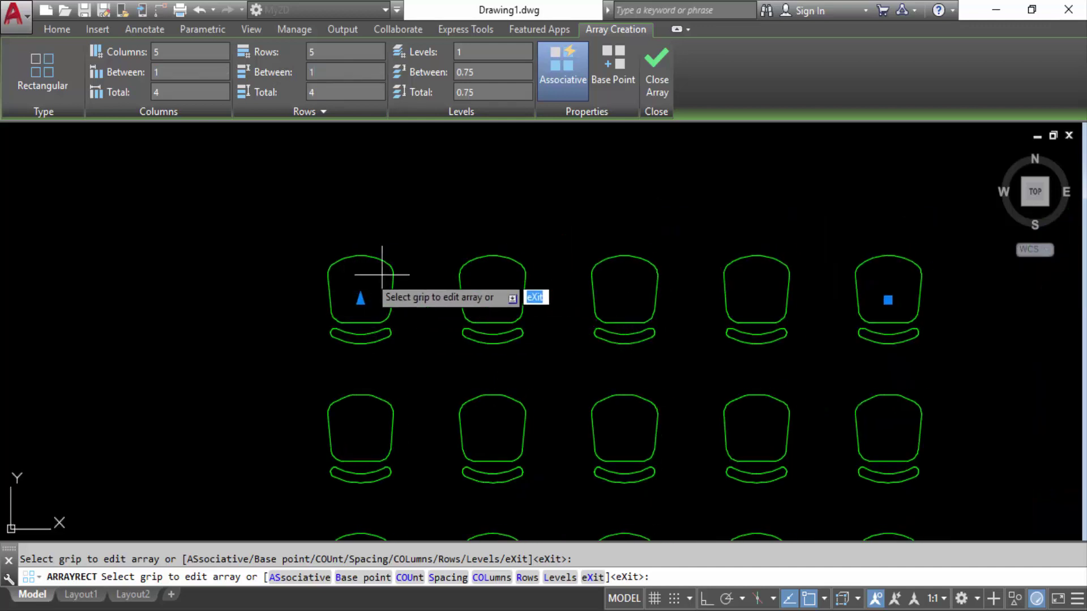
{"action": "scroll", "coordinate": [358, 300], "scroll_direction": "up", "scroll_amount": 2}
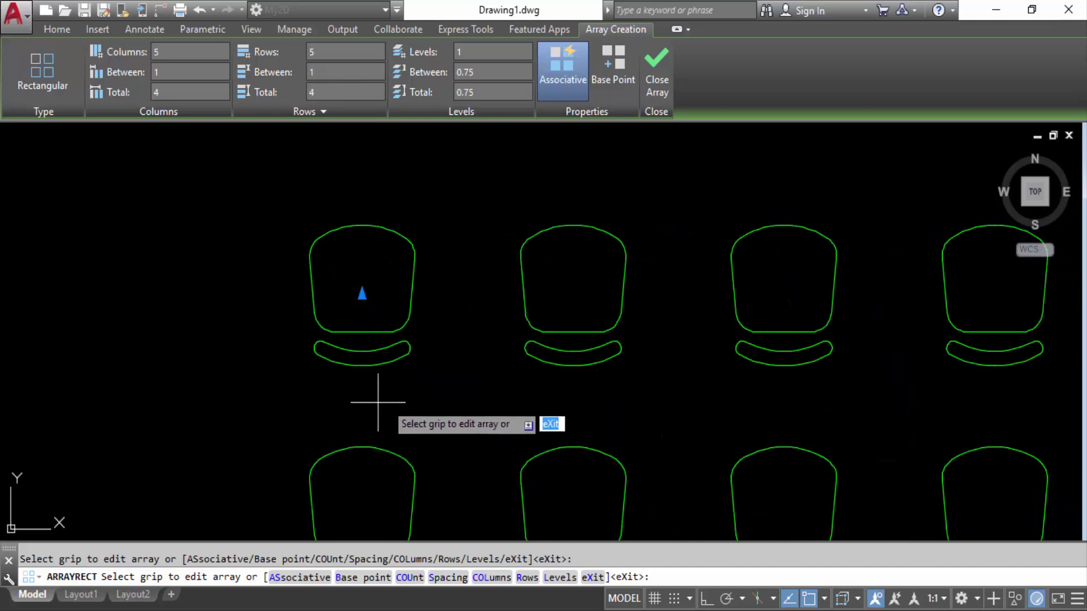
{"action": "scroll", "coordinate": [381, 392], "scroll_direction": "down", "scroll_amount": 1}
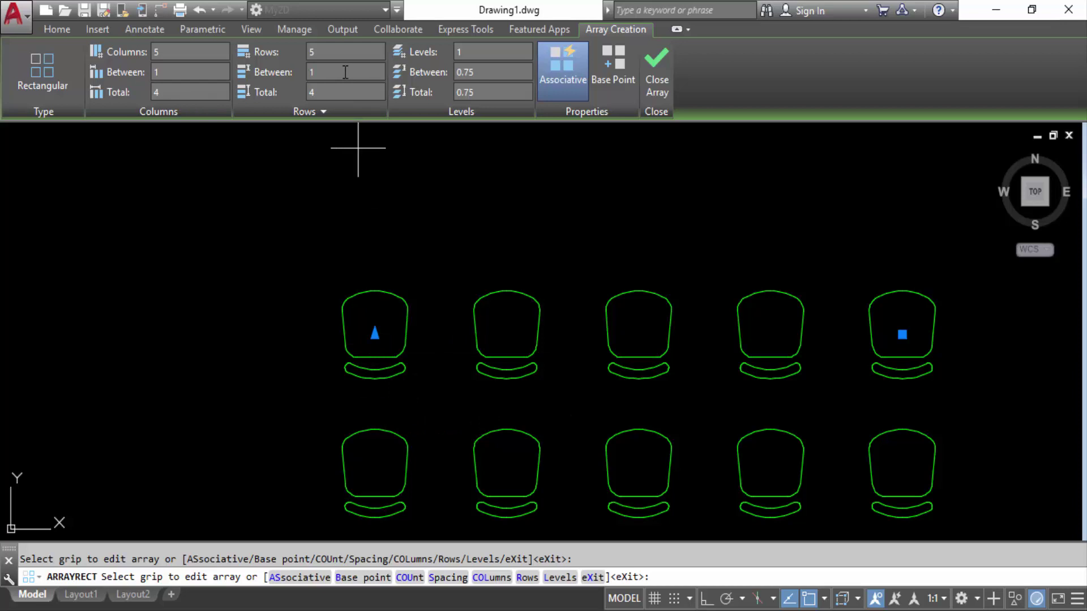
{"action": "scroll", "coordinate": [478, 255], "scroll_direction": "down", "scroll_amount": 4}
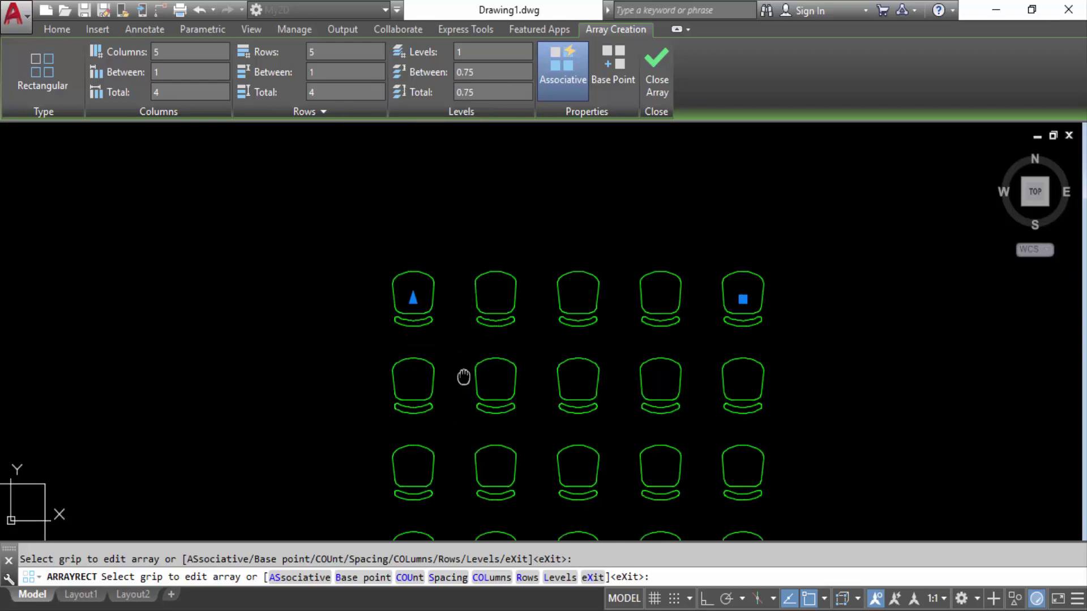
{"action": "scroll", "coordinate": [581, 353], "scroll_direction": "down", "scroll_amount": 2}
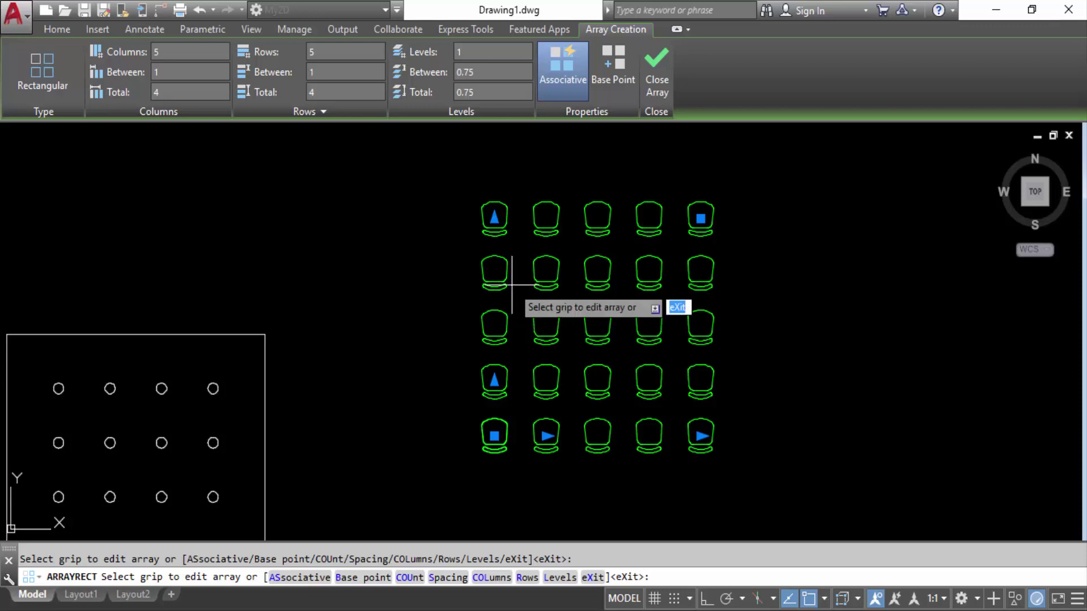
{"action": "key", "text": "Return"}
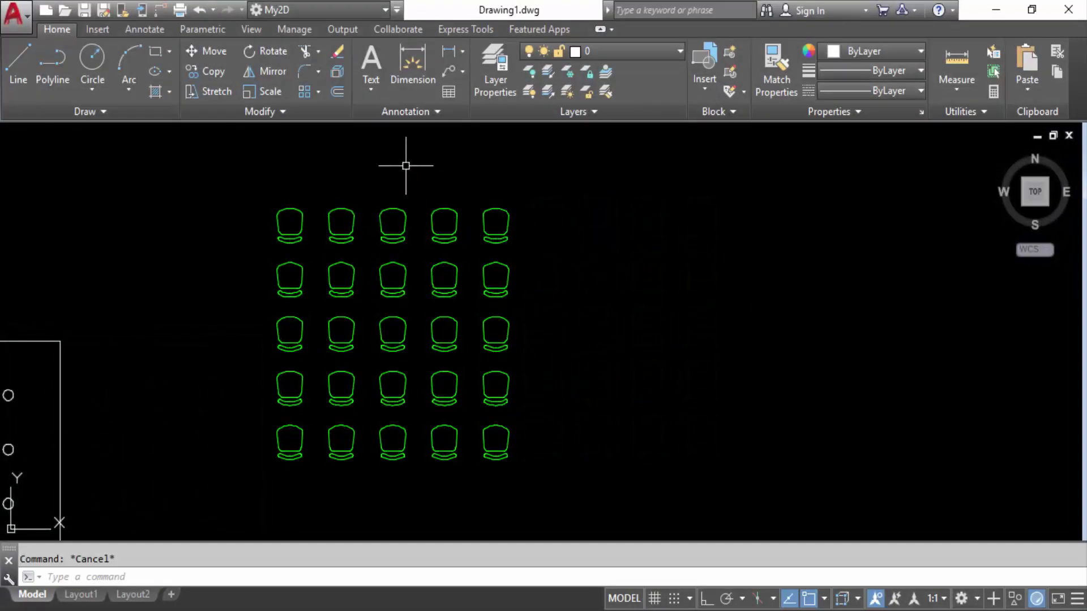
Draw a small circle with a radius of about 0.2 in the empty area to the right of the chair array
{"action": "left_click", "coordinate": [319, 91]}
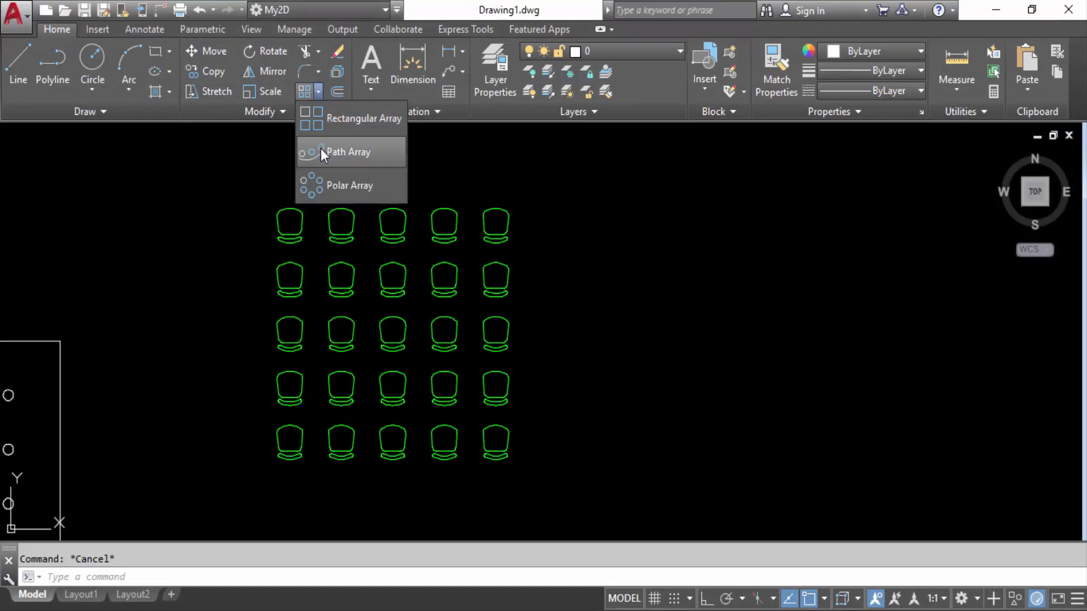
{"action": "middle_click_drag", "start_coordinate": [705, 220], "coordinate": [526, 233]}
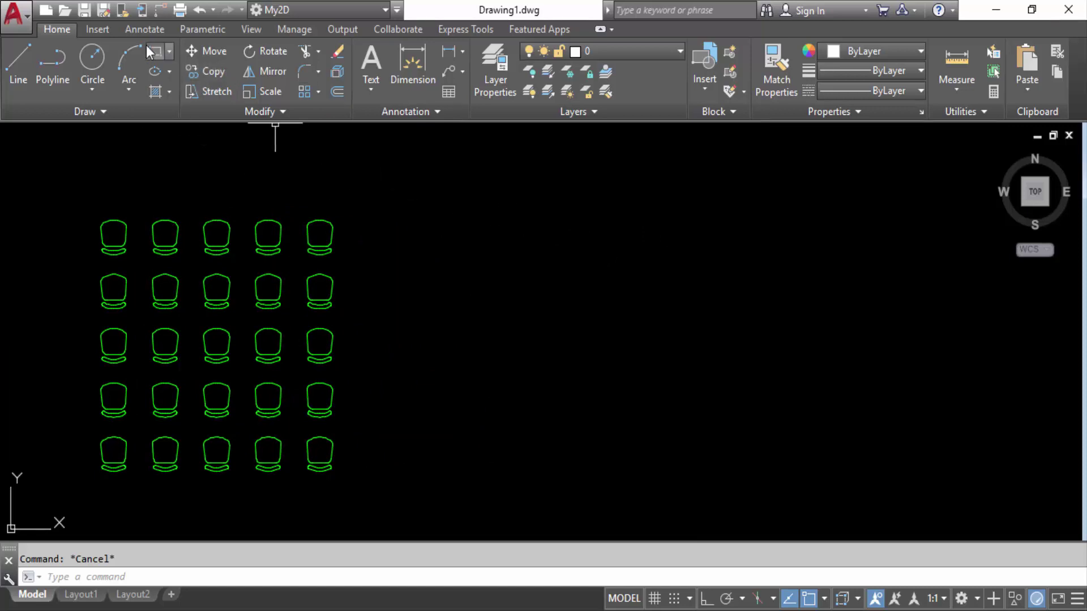
{"action": "left_click", "coordinate": [92, 56]}
{"action": "left_click", "coordinate": [583, 320]}
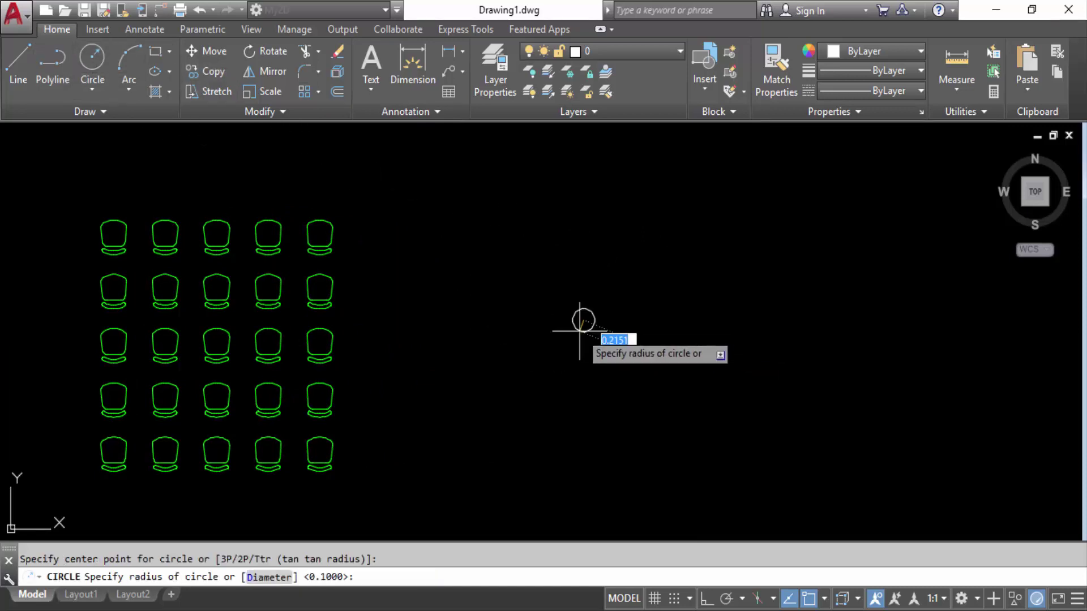
{"action": "left_click", "coordinate": [579, 331]}
Draw a single line from the circle's centre, rising to the right at about 20°
{"action": "left_click", "coordinate": [18, 62]}
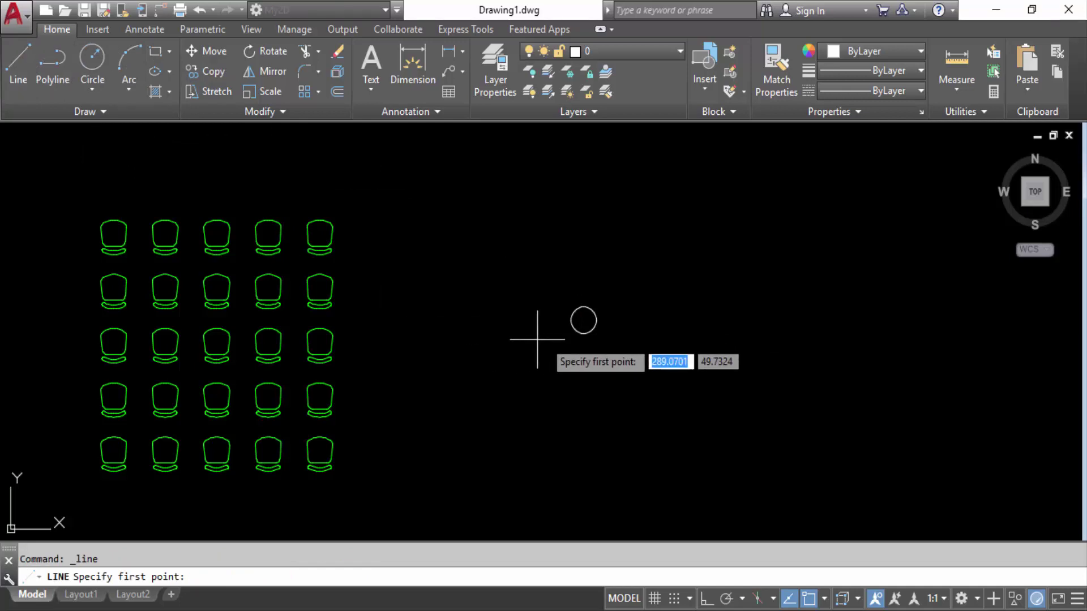
{"action": "left_click", "coordinate": [583, 321]}
{"action": "middle_click_drag", "start_coordinate": [791, 245], "coordinate": [671, 291]}
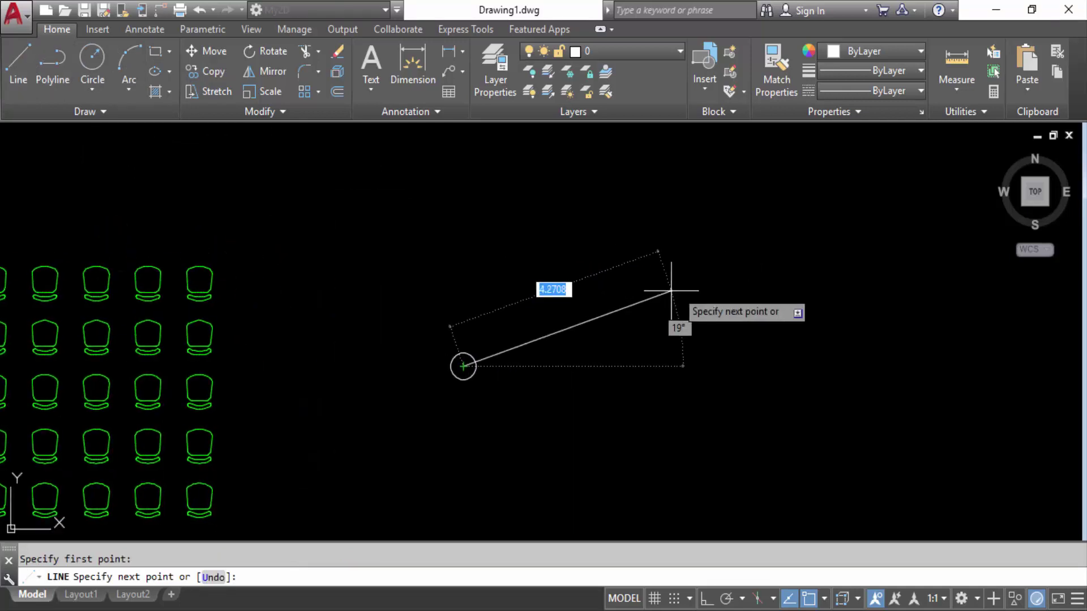
{"action": "left_click", "coordinate": [807, 241]}
{"action": "key", "text": "Escape"}
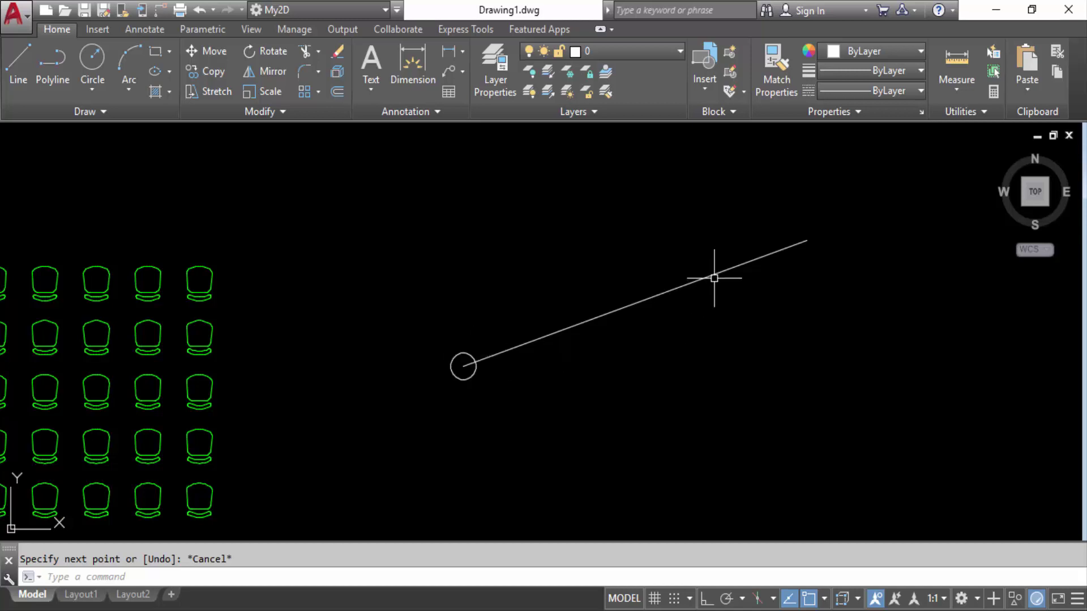
Create a path array of the circle using the sloping line as the path curve
{"action": "left_click", "coordinate": [318, 92]}
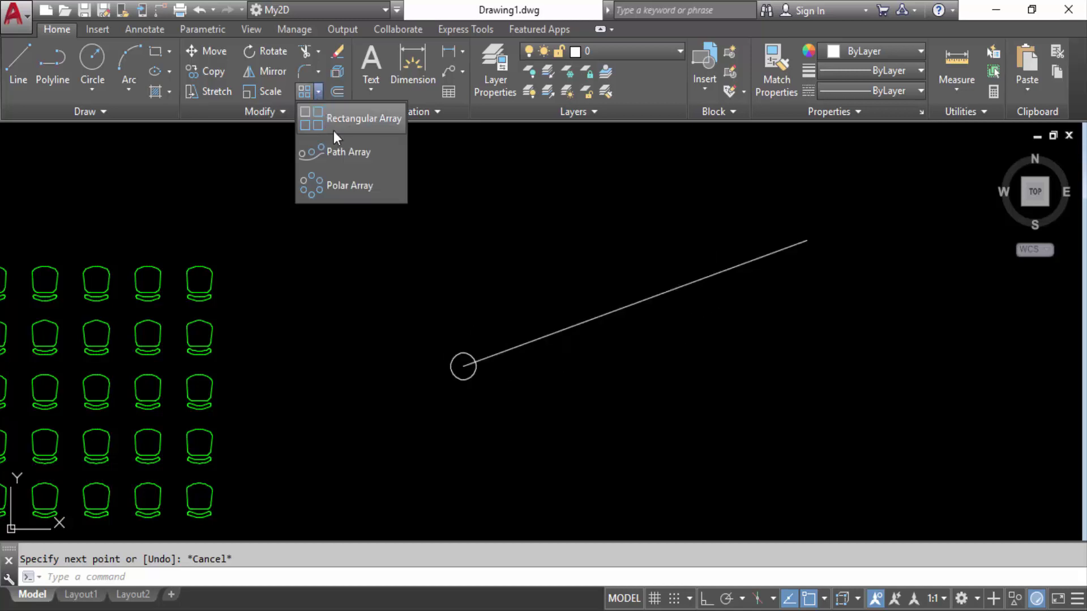
{"action": "left_click", "coordinate": [342, 152]}
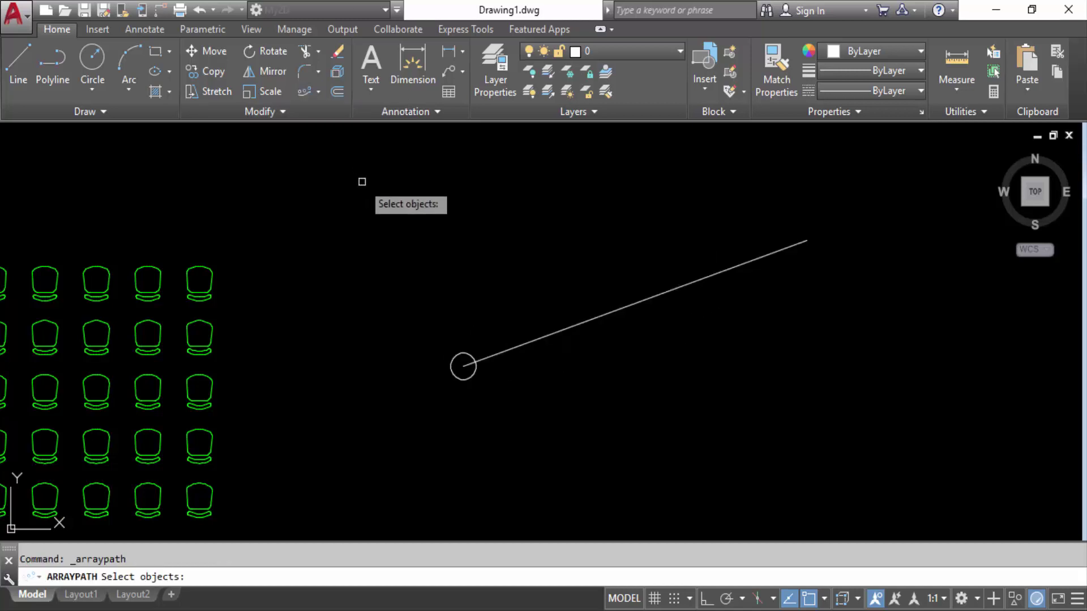
{"action": "left_click", "coordinate": [463, 355]}
{"action": "key", "text": "Return"}
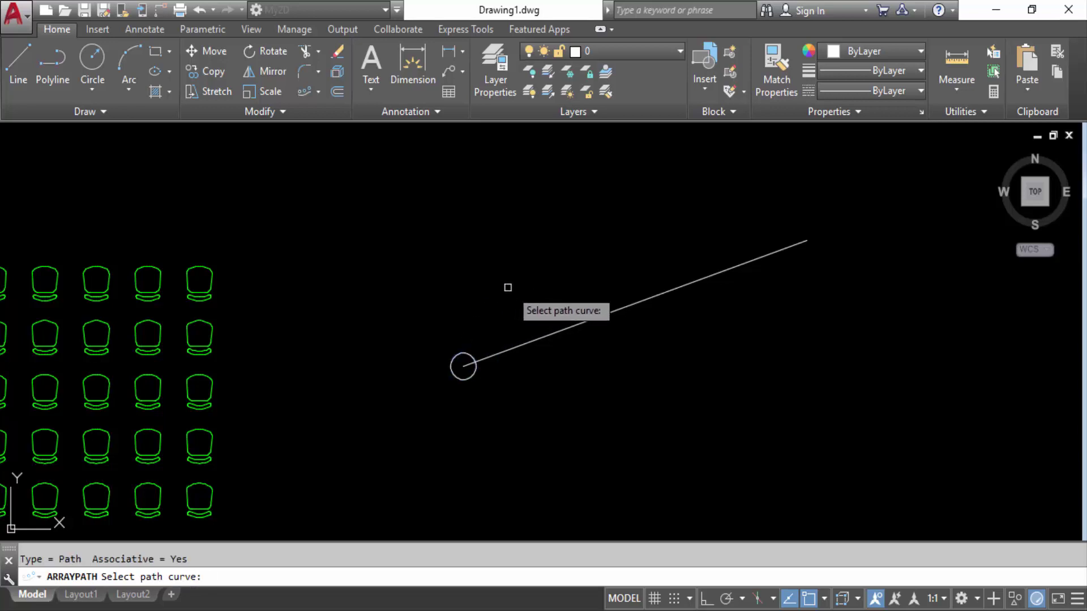
{"action": "left_click", "coordinate": [575, 323]}
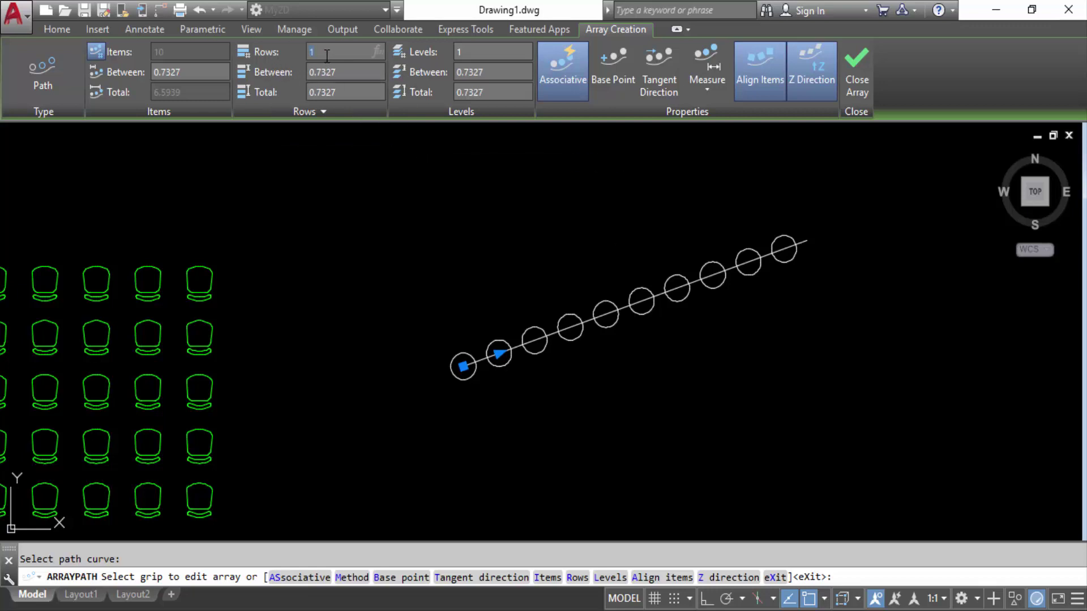
Try 2 rows in the circle's path array, restore the row count to 1 and accept the array
{"action": "key", "text": "Return"}
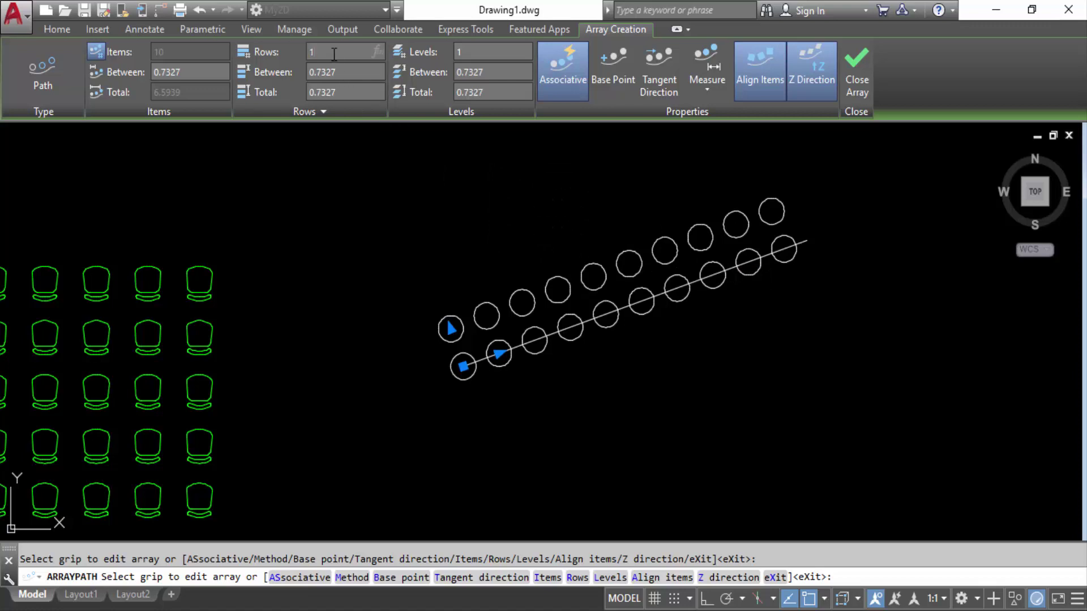
{"action": "key", "text": "Return"}
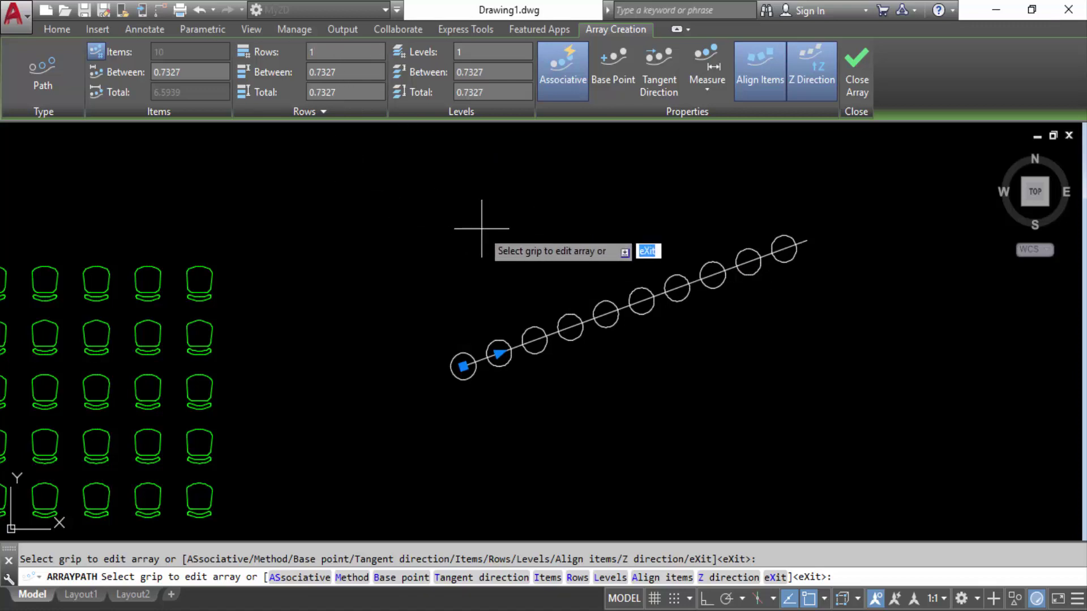
{"action": "key", "text": "Return"}
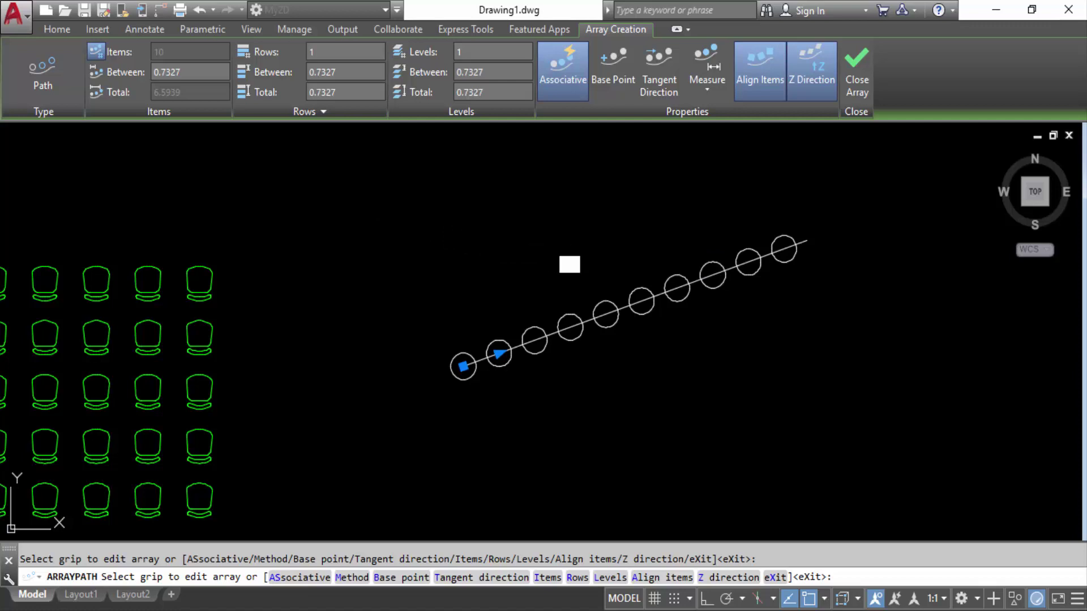
Draw a circle with a radius of about 0.31 in the empty area above the sloping path array
{"action": "middle_click_drag", "start_coordinate": [549, 238], "coordinate": [488, 371]}
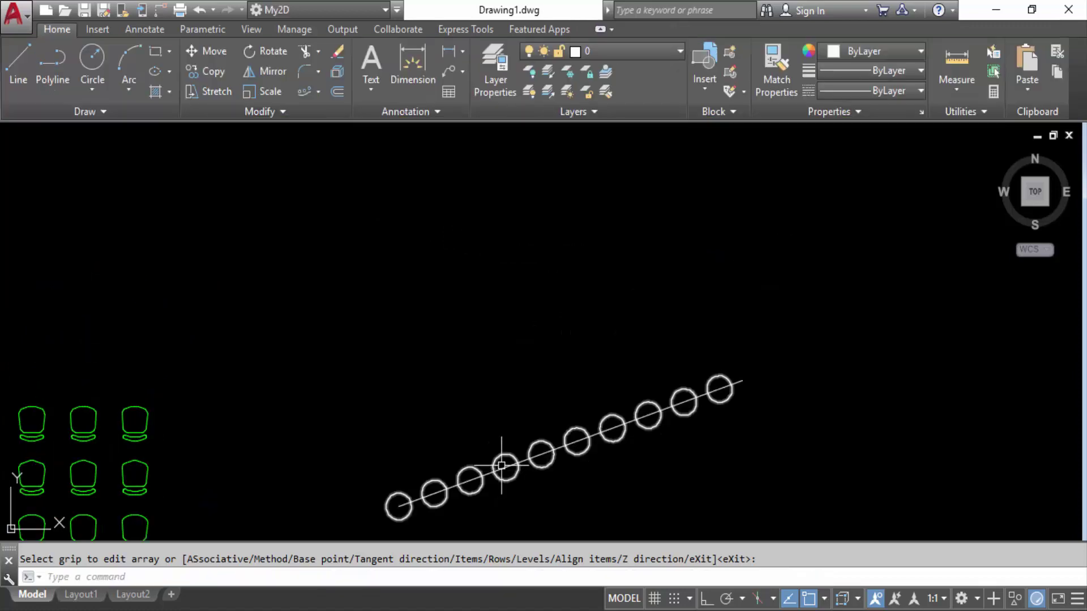
{"action": "left_click", "coordinate": [91, 56]}
{"action": "key", "text": "Escape"}
{"action": "left_click", "coordinate": [91, 57]}
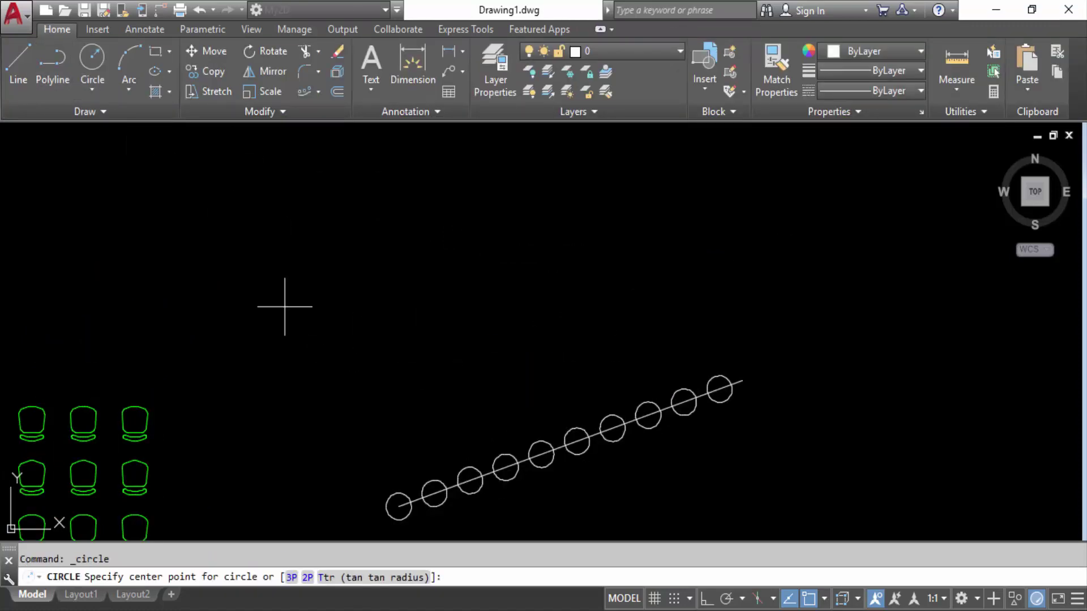
{"action": "left_click", "coordinate": [367, 321]}
{"action": "left_click", "coordinate": [367, 305]}
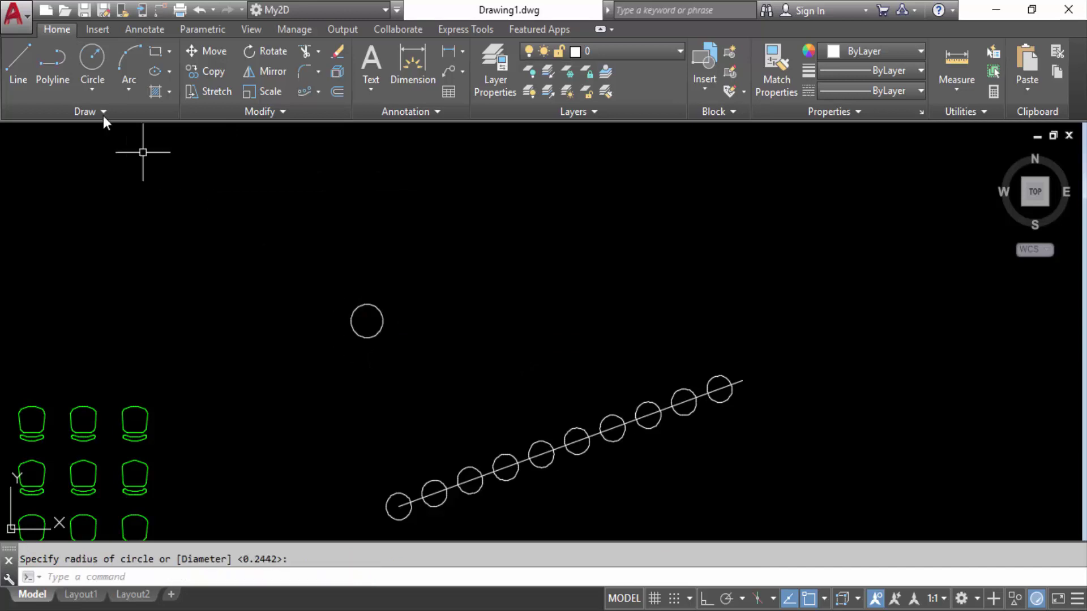
Draw a three-point arc from the new circle's centre, curving up and over to the right
{"action": "left_click", "coordinate": [128, 65]}
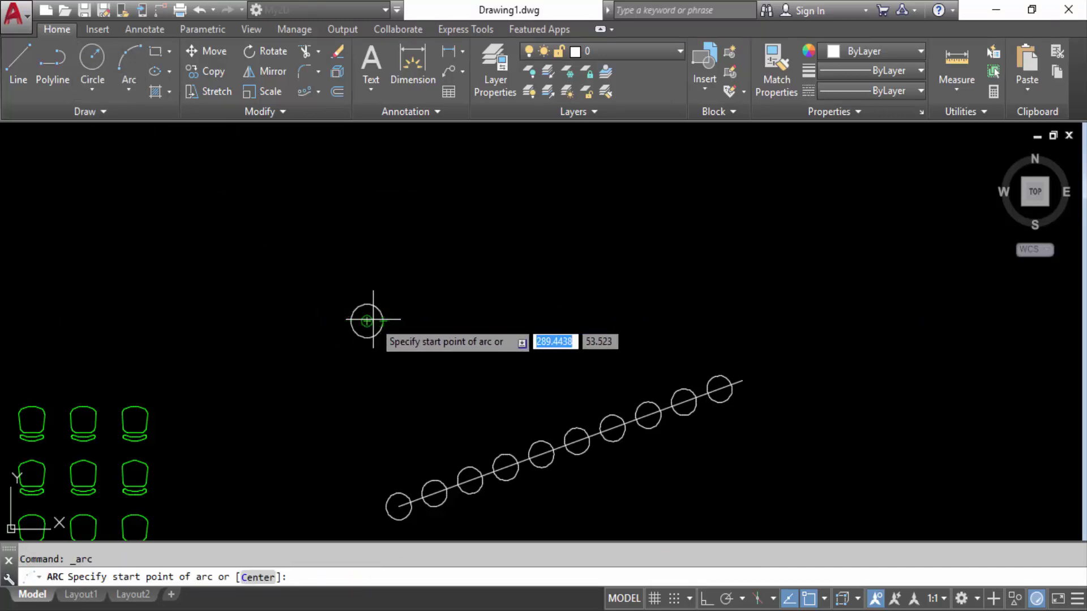
{"action": "key", "text": "Escape"}
{"action": "middle_click_drag", "start_coordinate": [368, 318], "coordinate": [301, 450]}
{"action": "left_click", "coordinate": [123, 60]}
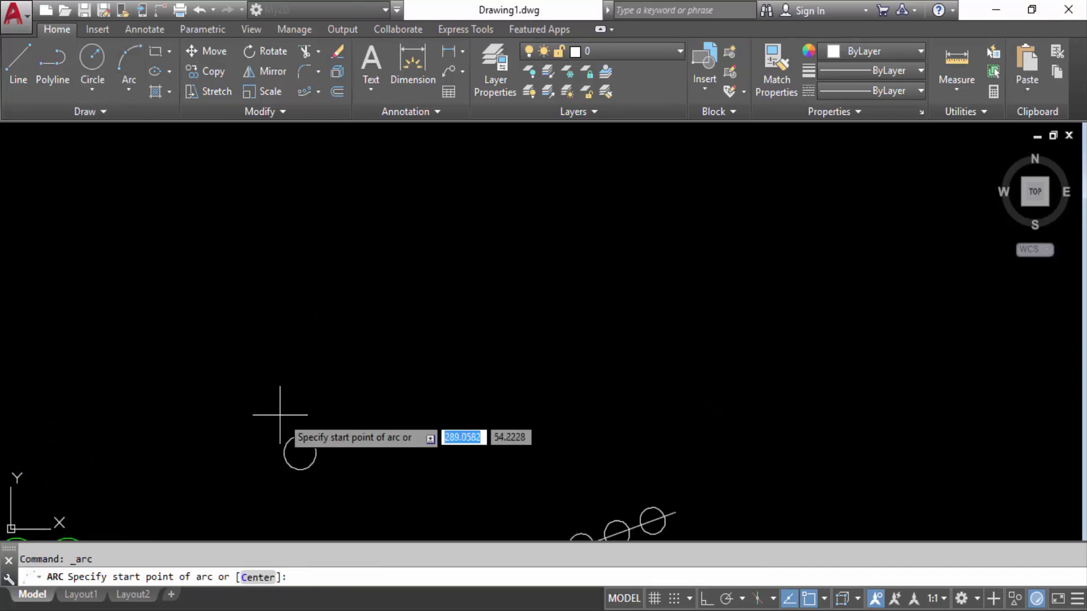
{"action": "left_click", "coordinate": [300, 452]}
{"action": "left_click", "coordinate": [516, 282]}
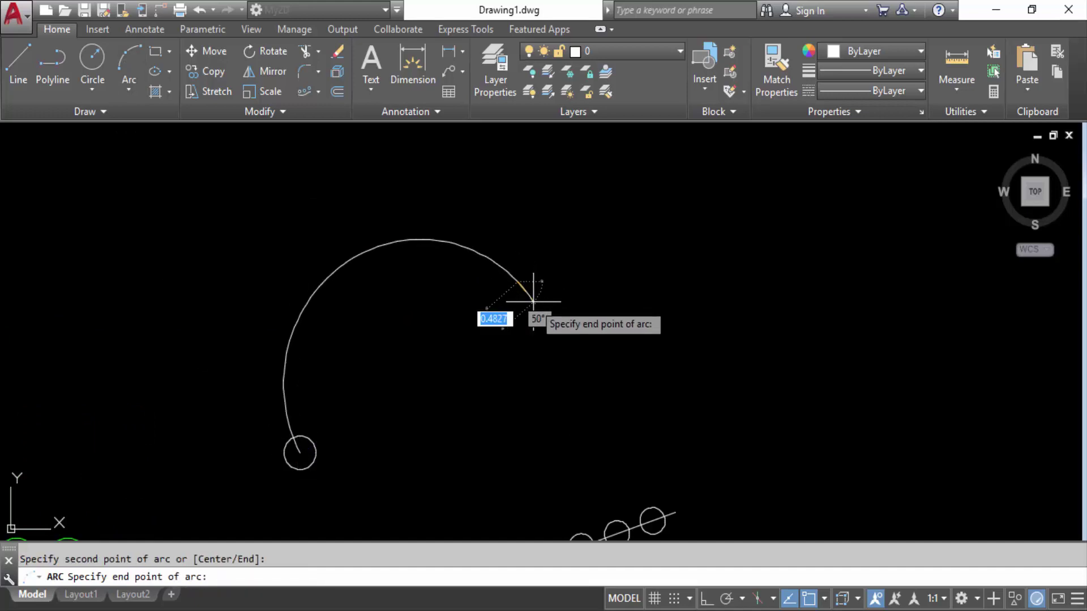
{"action": "left_click", "coordinate": [533, 300]}
Create a path array of the circle using the arc as the path curve
{"action": "left_click", "coordinate": [305, 91]}
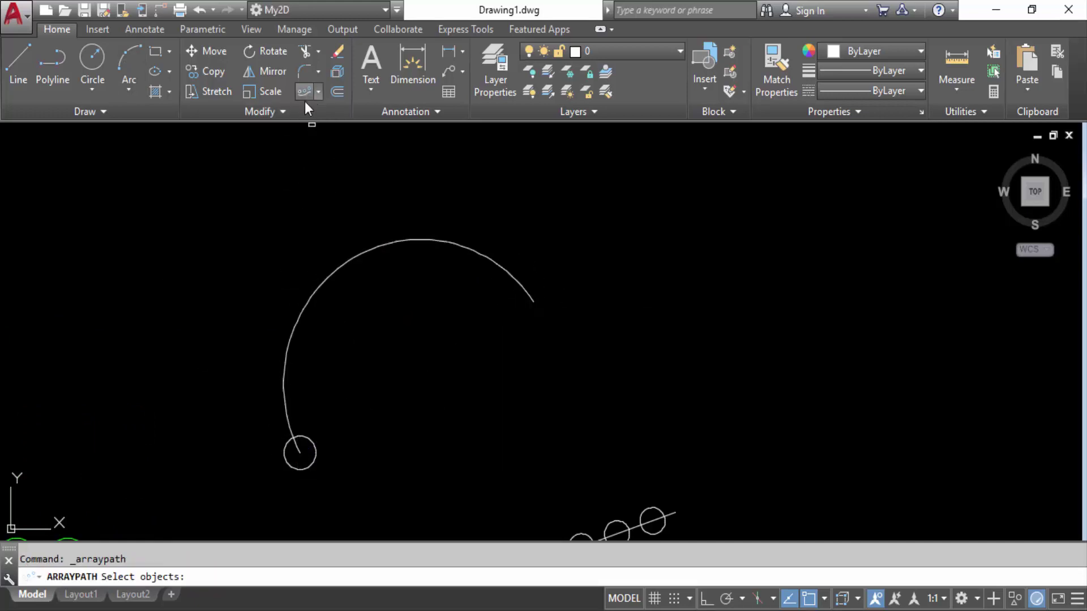
{"action": "left_click", "coordinate": [313, 439]}
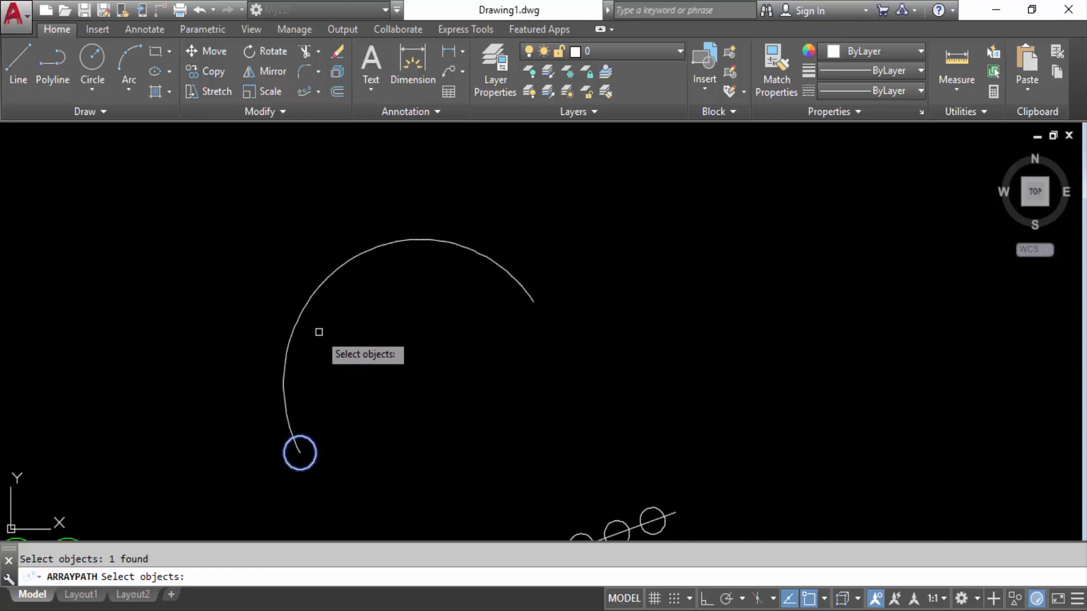
{"action": "key", "text": "Return"}
{"action": "left_click", "coordinate": [311, 296]}
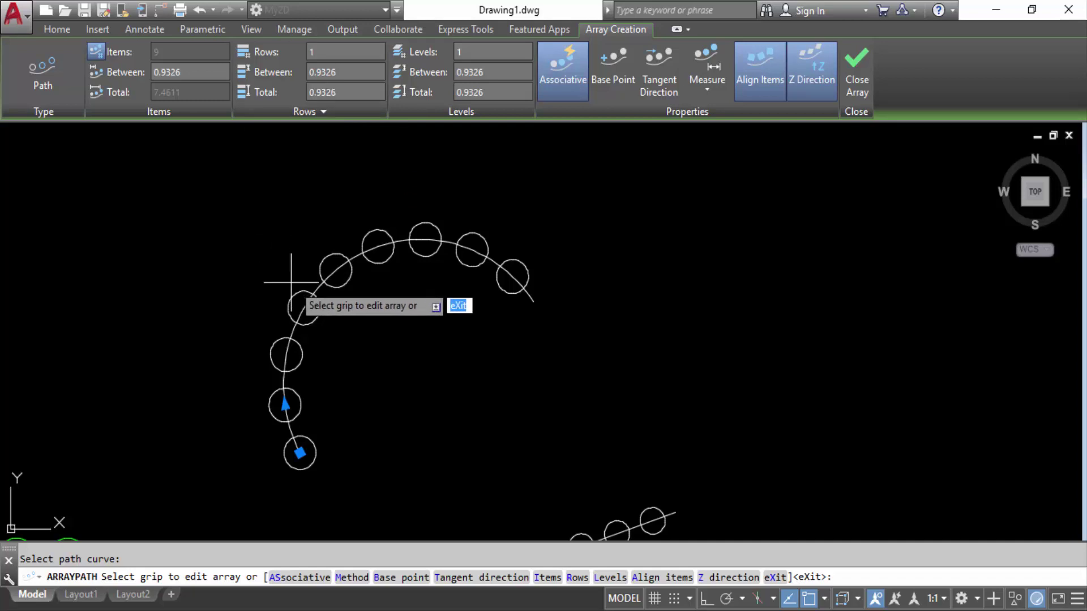
{"action": "key", "text": "Escape"}
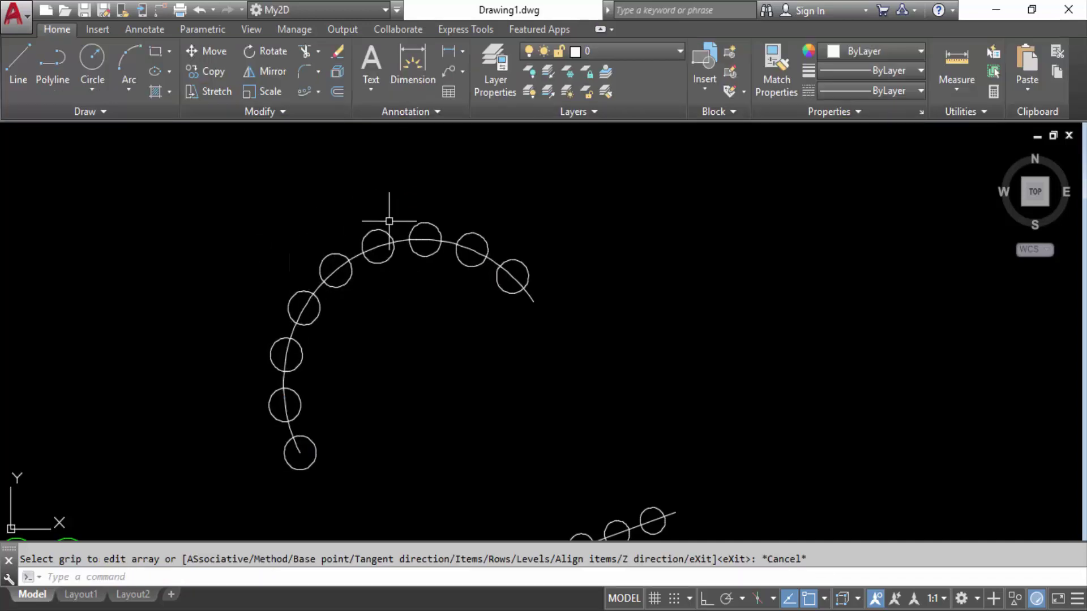
Draw another circle in the empty area to the right of the two path arrays
{"action": "scroll", "coordinate": [370, 217], "scroll_direction": "down", "scroll_amount": 2}
{"action": "middle_click_drag", "start_coordinate": [602, 274], "coordinate": [364, 243]}
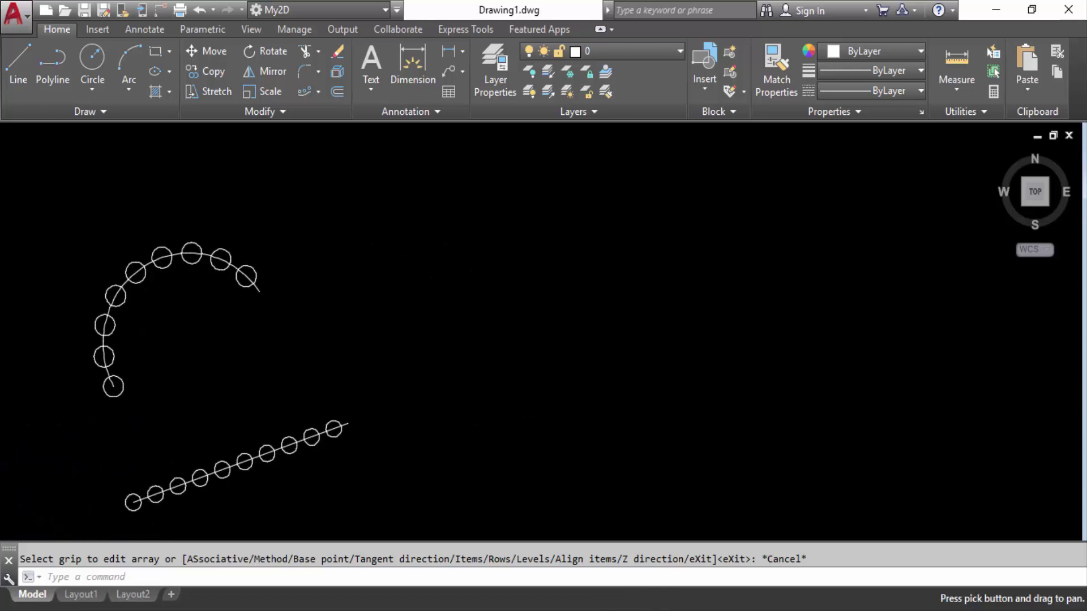
{"action": "left_click", "coordinate": [319, 93]}
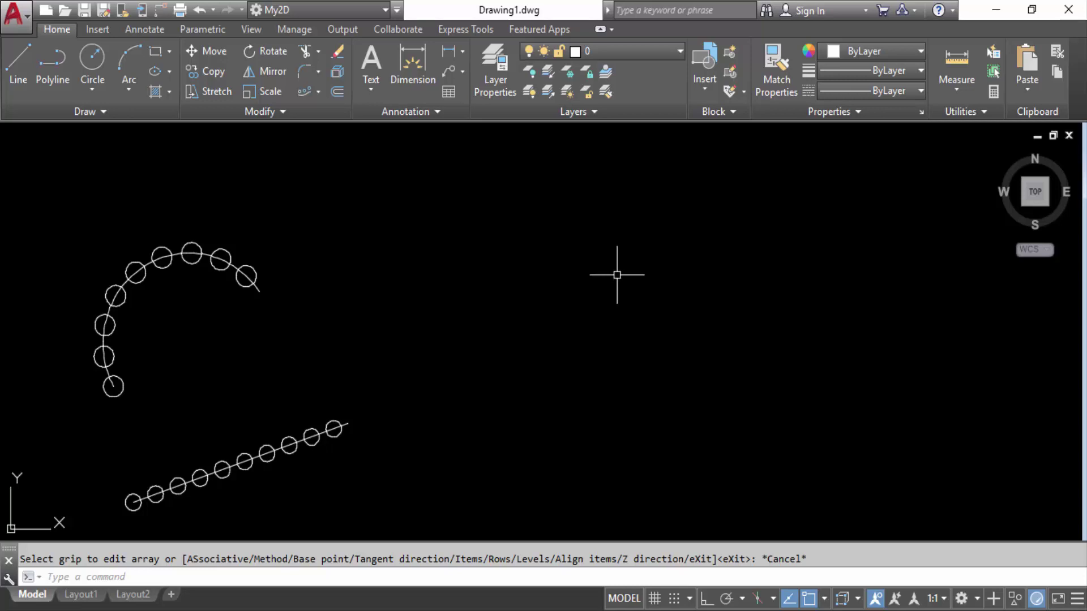
{"action": "middle_click_drag", "start_coordinate": [538, 257], "coordinate": [426, 256]}
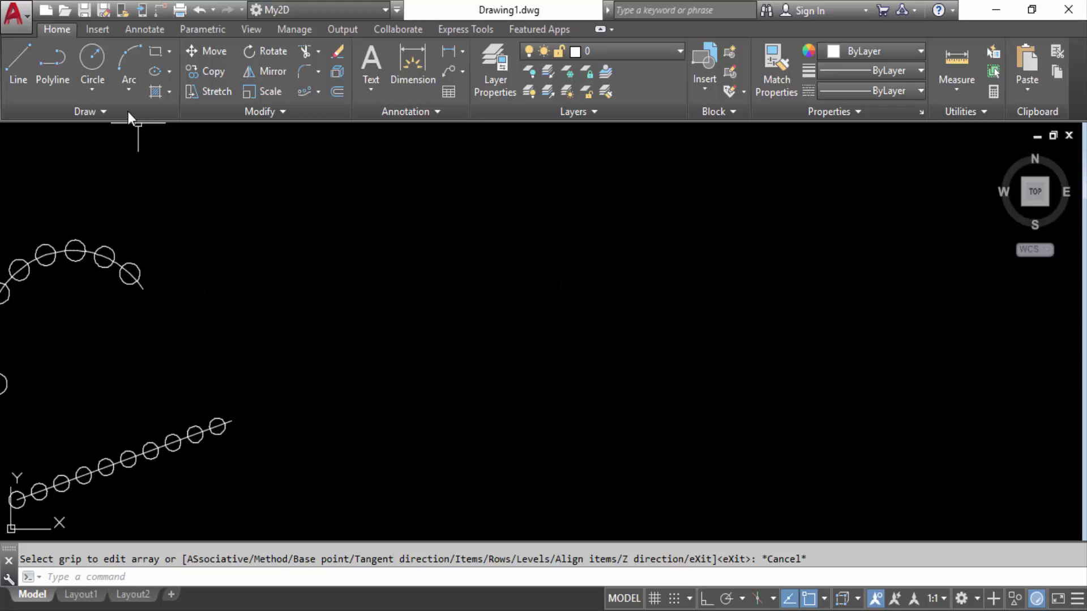
{"action": "left_click", "coordinate": [92, 58]}
{"action": "left_click", "coordinate": [494, 295]}
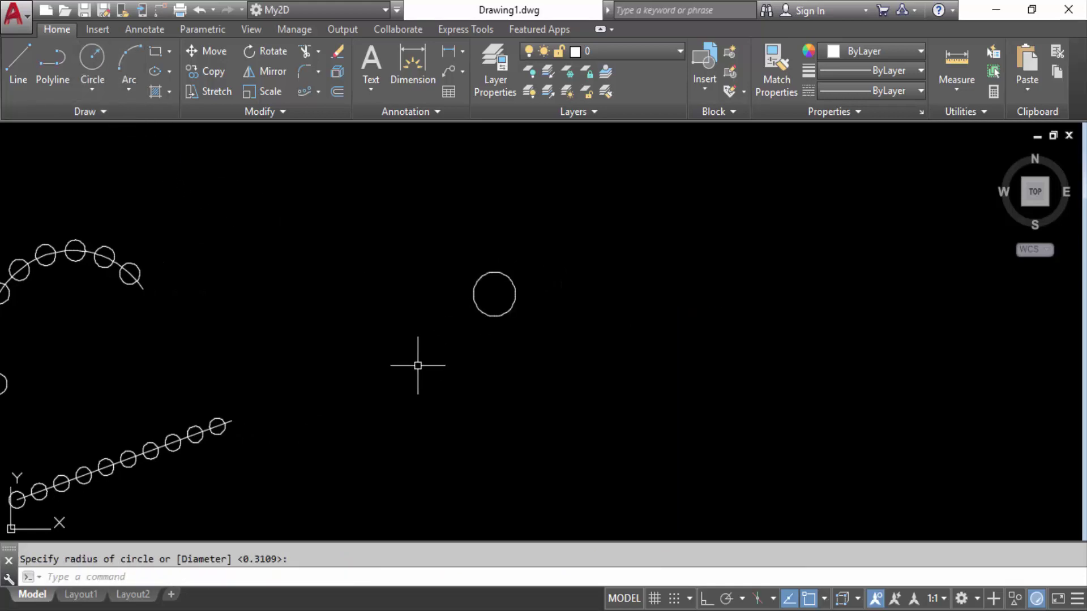
Turn on Ortho and draw a vertical line about 1.3 long upward from the circle's centre
{"action": "scroll", "coordinate": [512, 245], "scroll_direction": "up", "scroll_amount": 4}
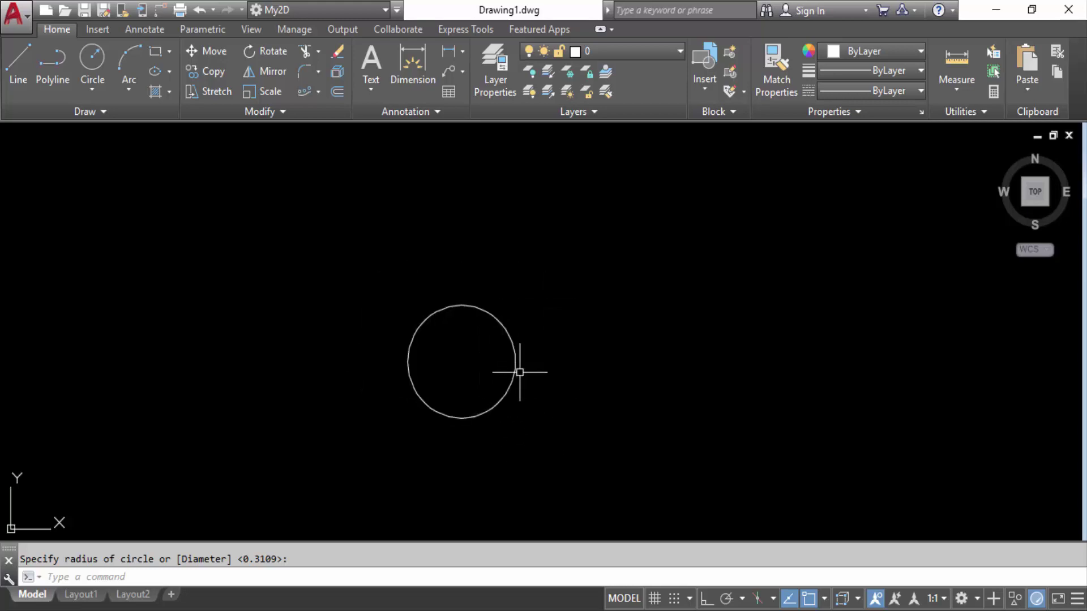
{"action": "type", "text": "l"}
{"action": "key", "text": "Return"}
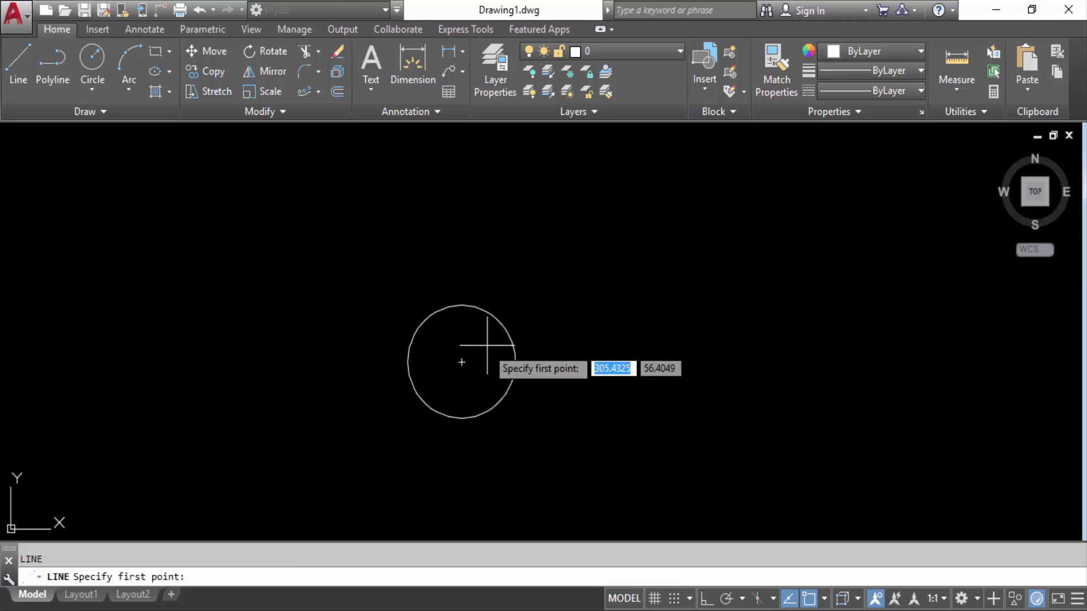
{"action": "left_click", "coordinate": [461, 362]}
{"action": "key", "text": "F8"}
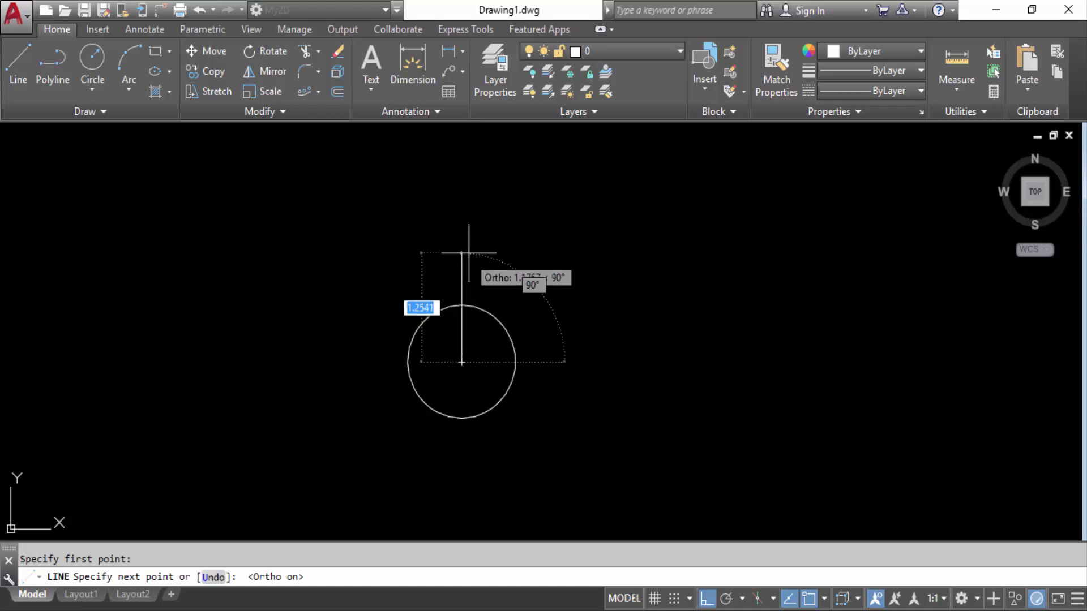
{"action": "left_click", "coordinate": [461, 250]}
{"action": "key", "text": "Escape"}
Draw a smaller circle centred on the vertical line's upper end, and erase the line
{"action": "left_click", "coordinate": [92, 62]}
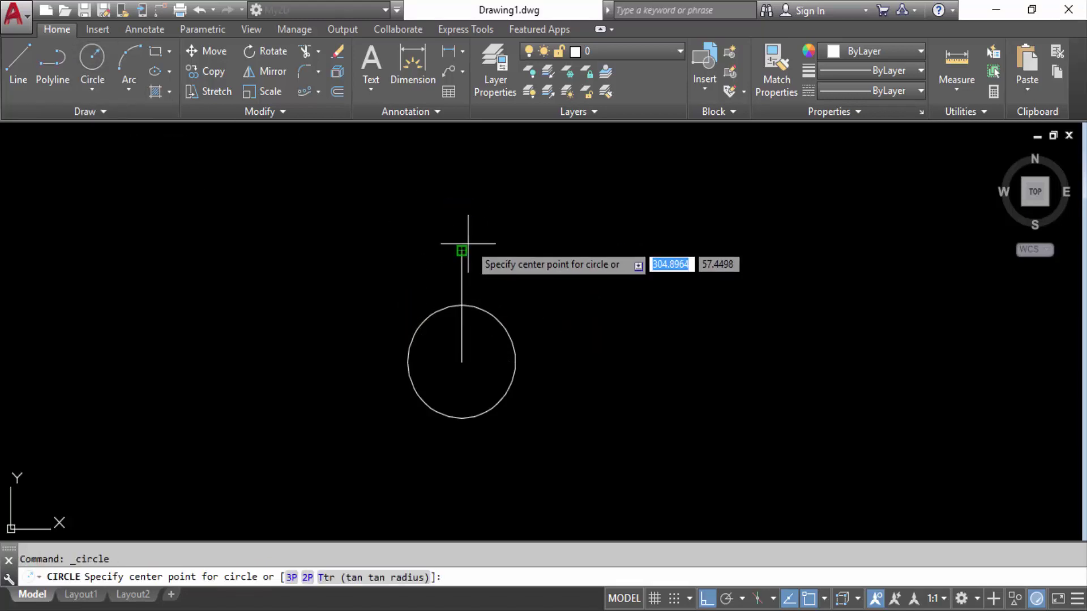
{"action": "left_click", "coordinate": [461, 250]}
{"action": "left_click", "coordinate": [482, 250]}
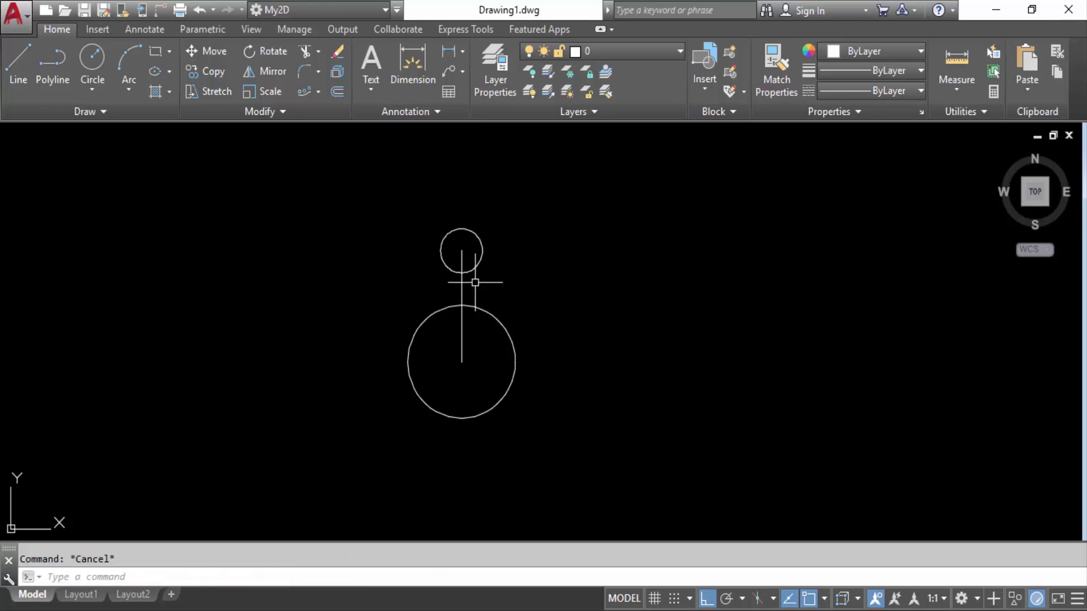
{"action": "left_click_drag", "start_coordinate": [478, 279], "coordinate": [439, 281]}
{"action": "key", "text": "Delete"}
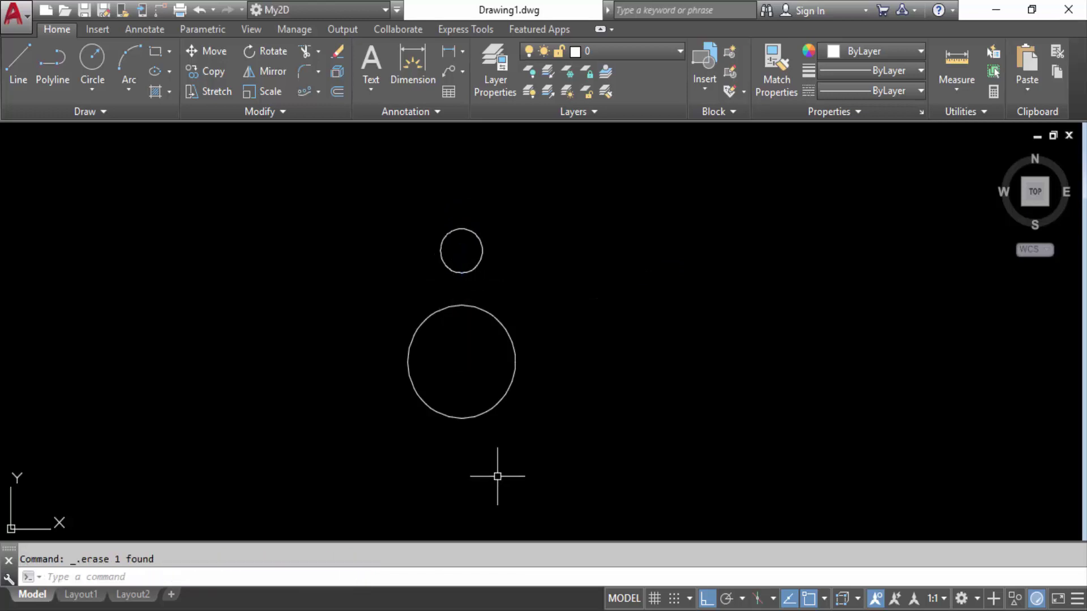
{"action": "left_click", "coordinate": [478, 266]}
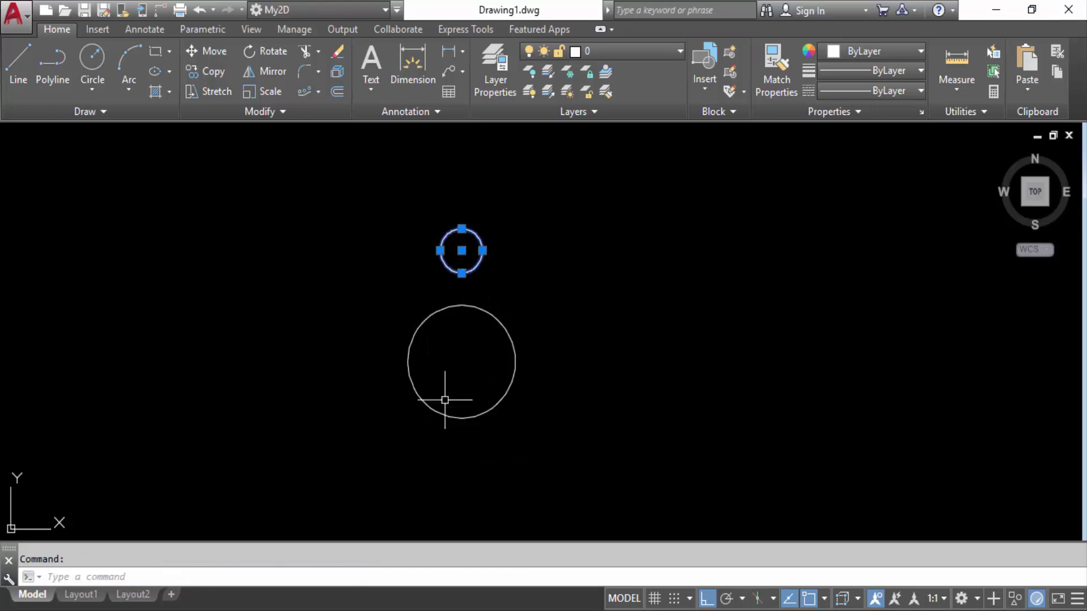
{"action": "key", "text": "Escape"}
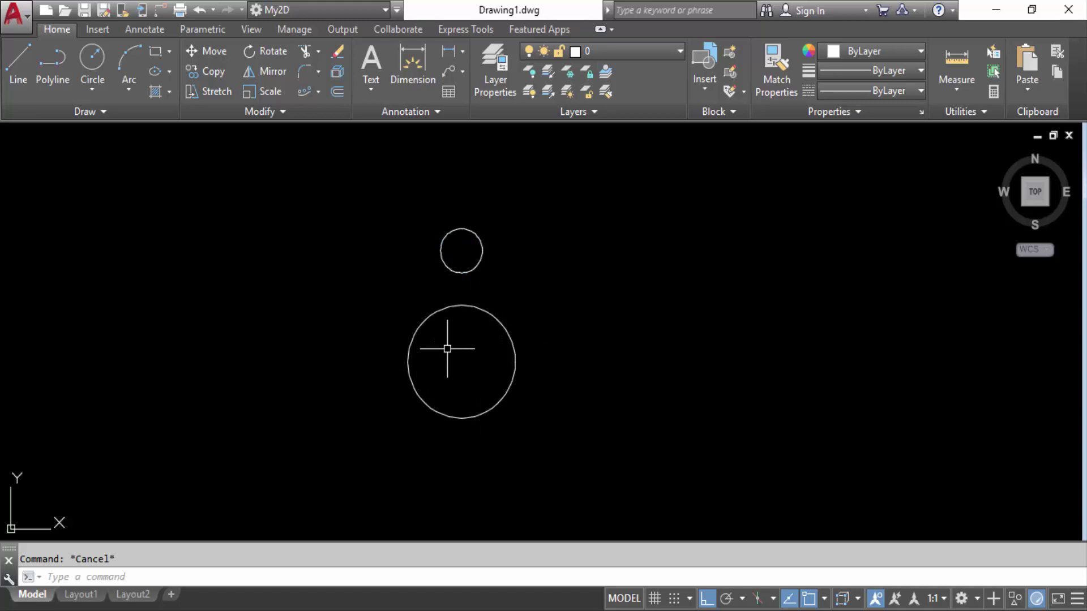
Create a polar array of the small circle around the large circle's centre
{"action": "left_click", "coordinate": [319, 93]}
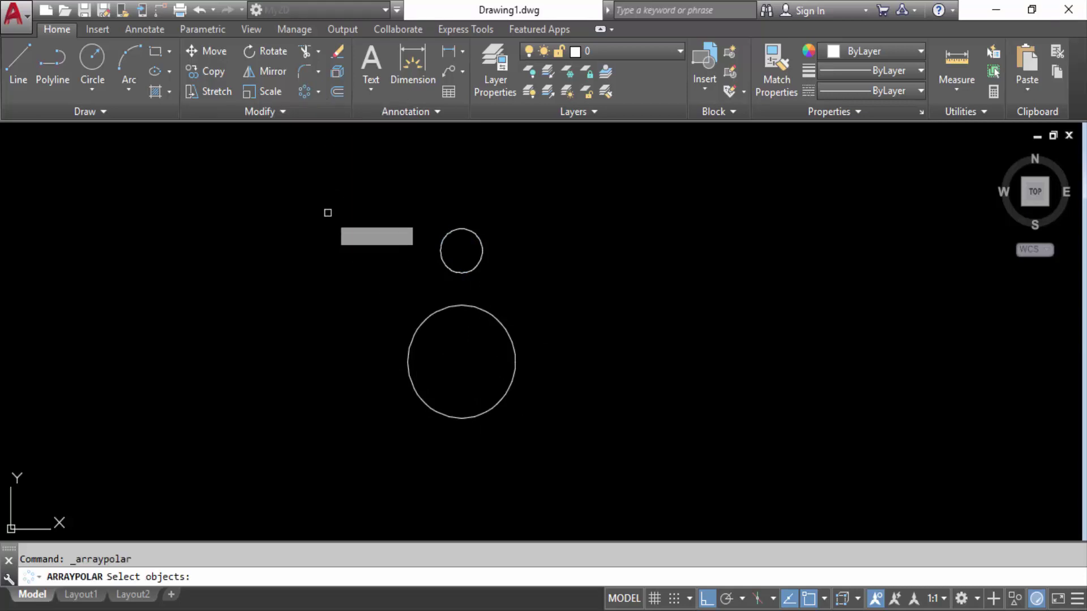
{"action": "left_click", "coordinate": [473, 275]}
{"action": "key", "text": "Return"}
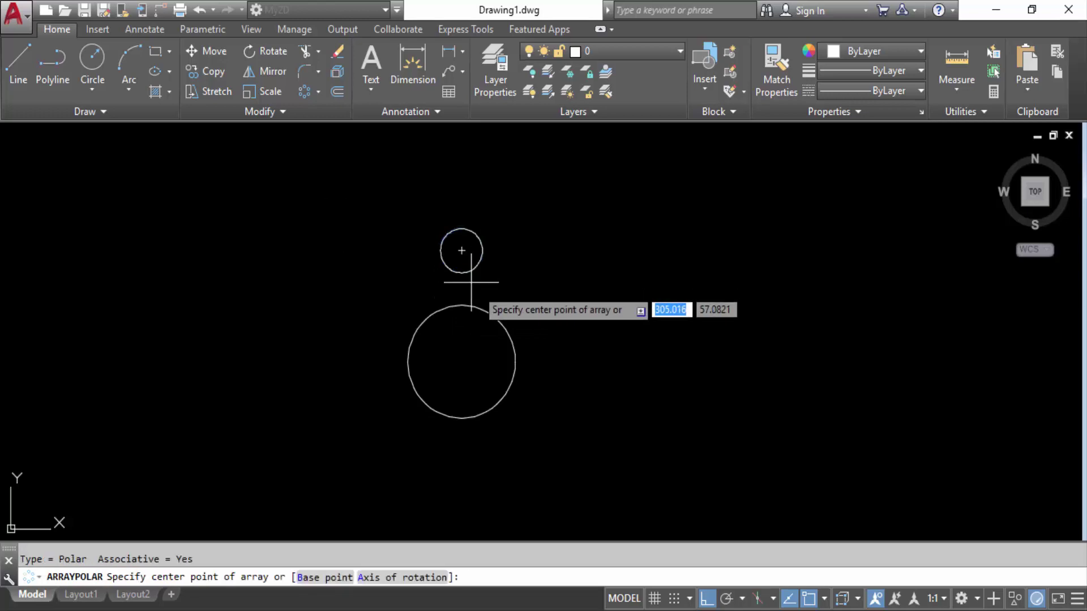
{"action": "left_click", "coordinate": [461, 363]}
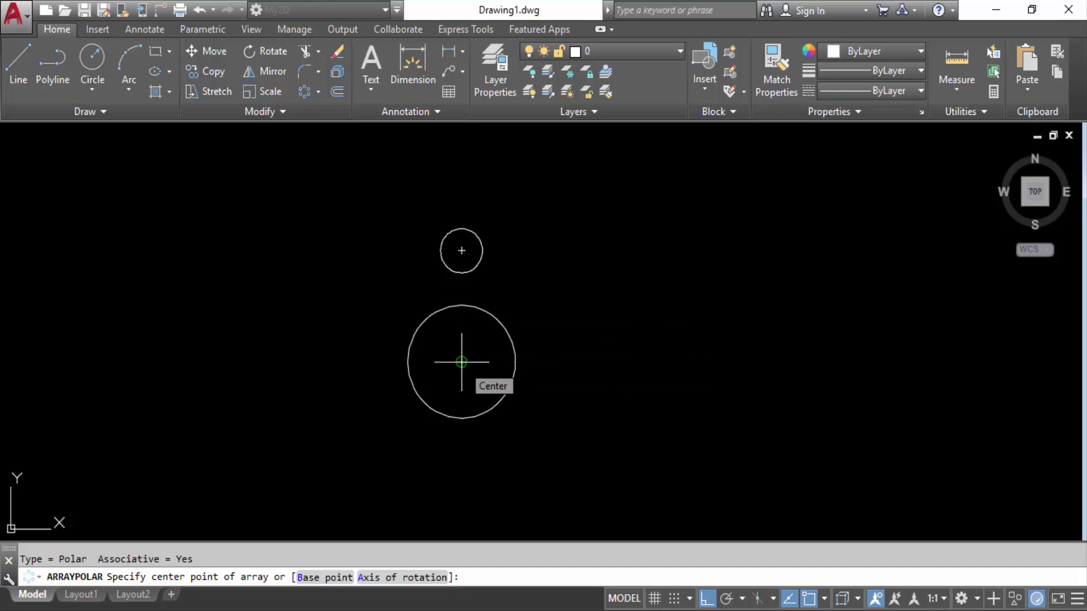
{"action": "left_click", "coordinate": [462, 362]}
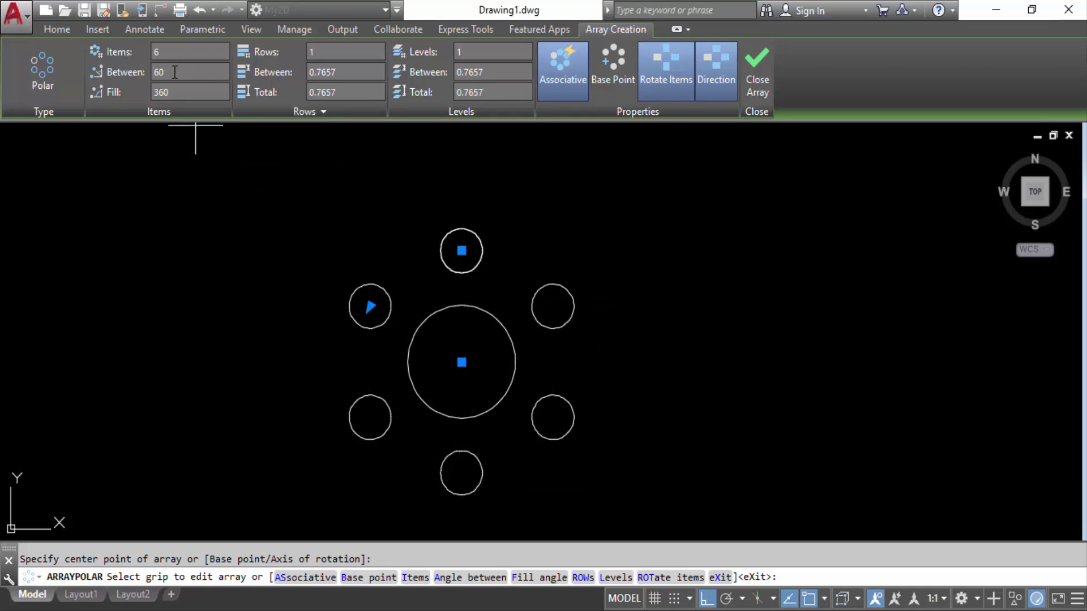
Set the polar array's item count to 8
{"action": "left_click", "coordinate": [169, 56]}
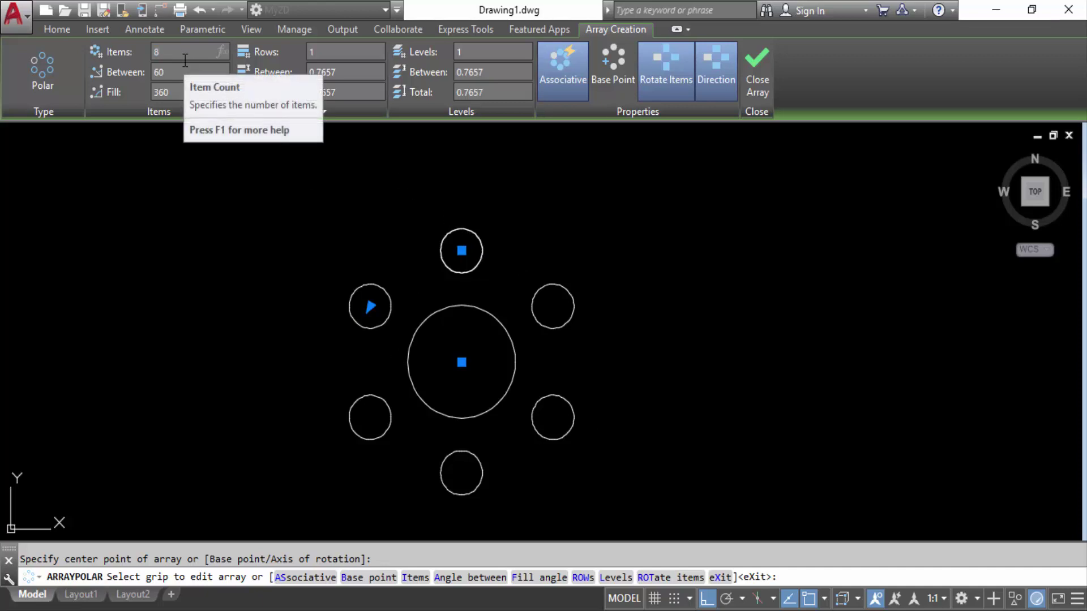
{"action": "type", "text": "8"}
{"action": "key", "text": "Return"}
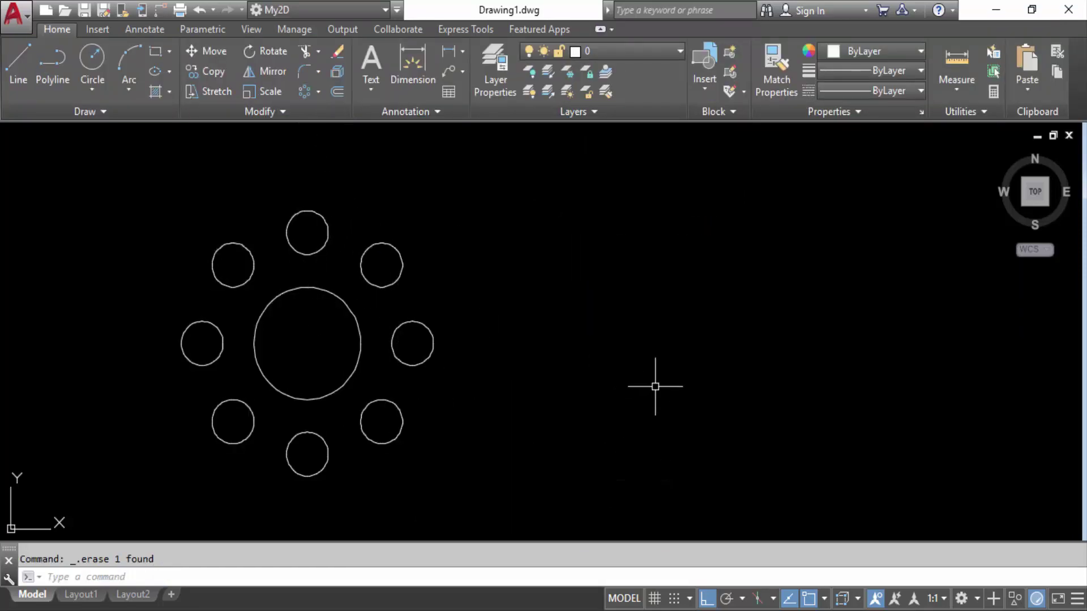
Draw a circle with a radius of 1 in the empty area to the right of the polar array
{"action": "left_click", "coordinate": [92, 61]}
{"action": "middle_click_drag", "start_coordinate": [528, 303], "coordinate": [347, 276]}
{"action": "left_click", "coordinate": [586, 301]}
{"action": "type", "text": "1"}
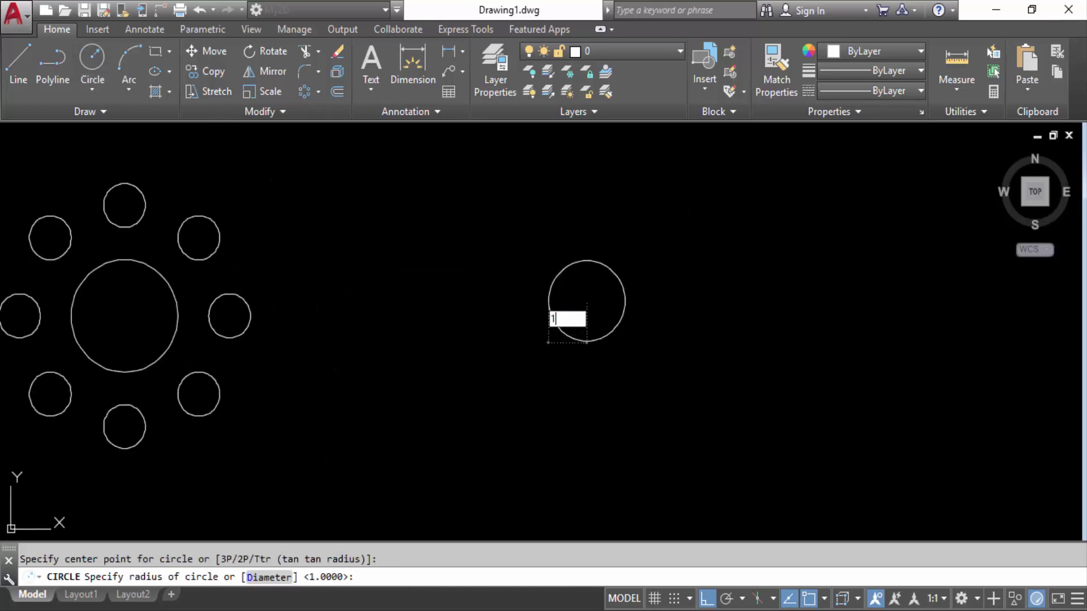
{"action": "key", "text": "Return"}
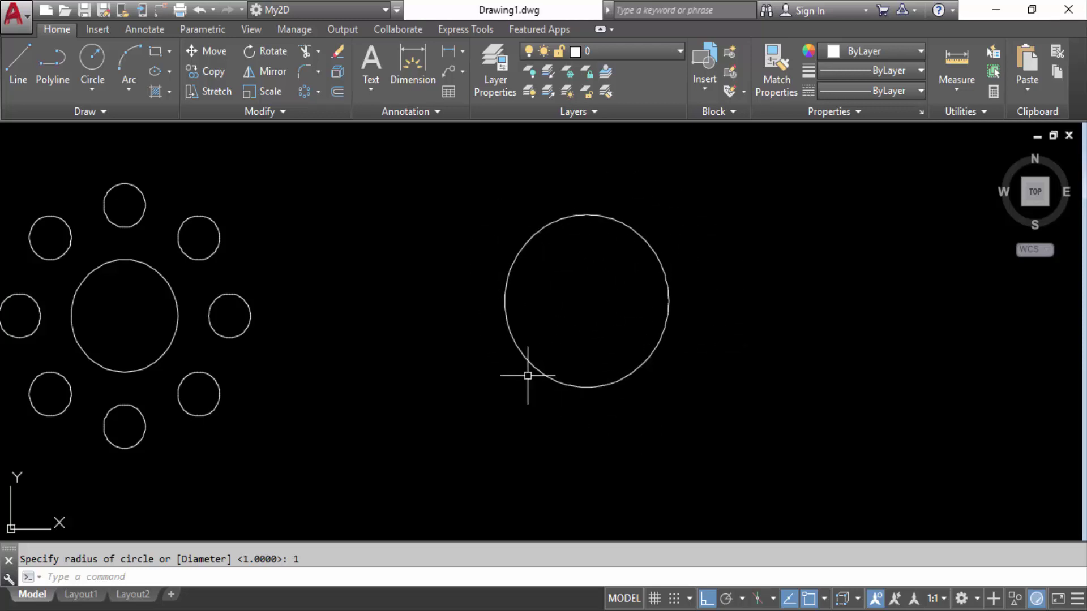
{"action": "scroll", "coordinate": [679, 277], "scroll_direction": "down", "scroll_amount": 8}
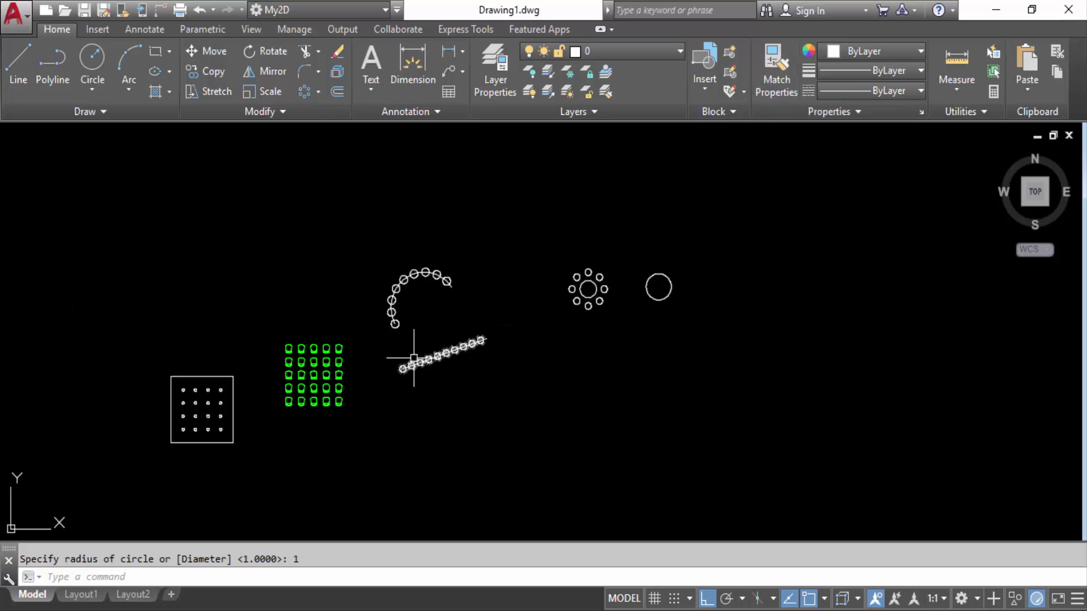
{"action": "scroll", "coordinate": [319, 365], "scroll_direction": "up", "scroll_amount": 4}
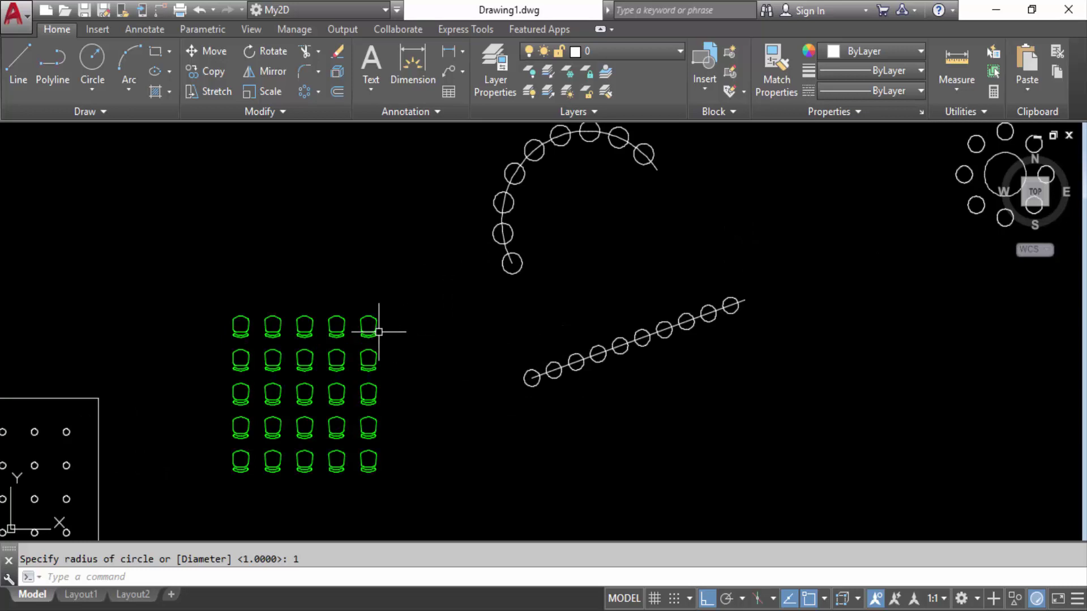
{"action": "left_click", "coordinate": [330, 353]}
{"action": "scroll", "coordinate": [328, 346], "scroll_direction": "up", "scroll_amount": 4}
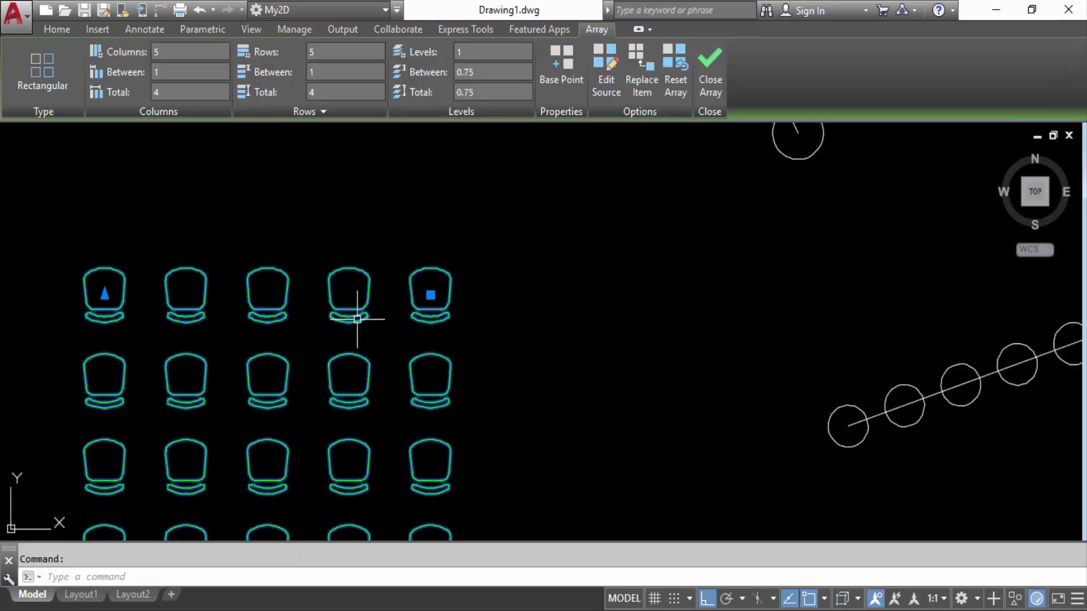
{"action": "scroll", "coordinate": [438, 287], "scroll_direction": "down", "scroll_amount": 2}
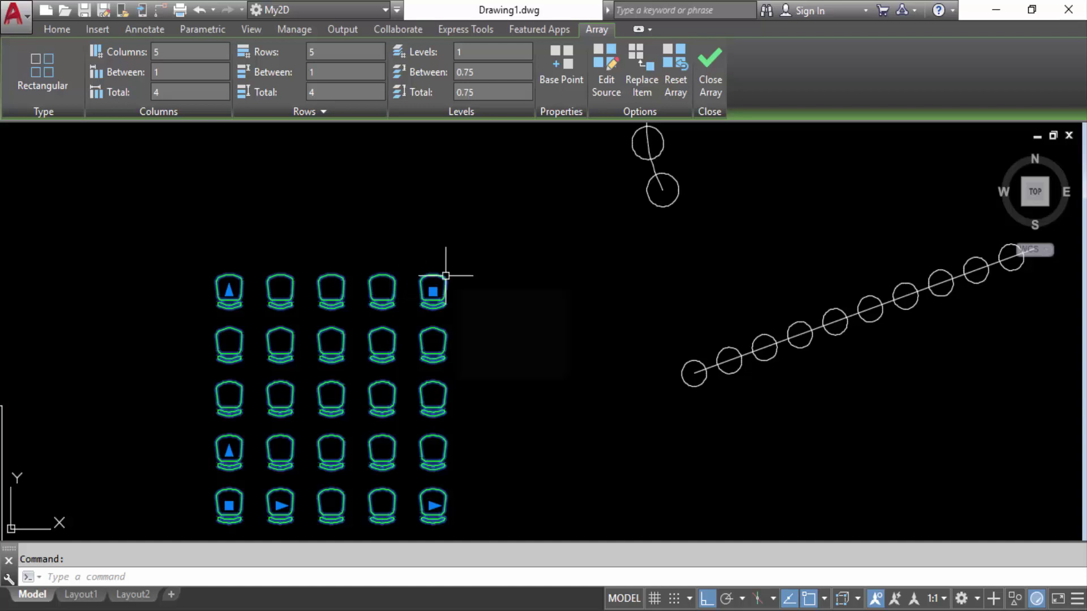
{"action": "left_click", "coordinate": [55, 31]}
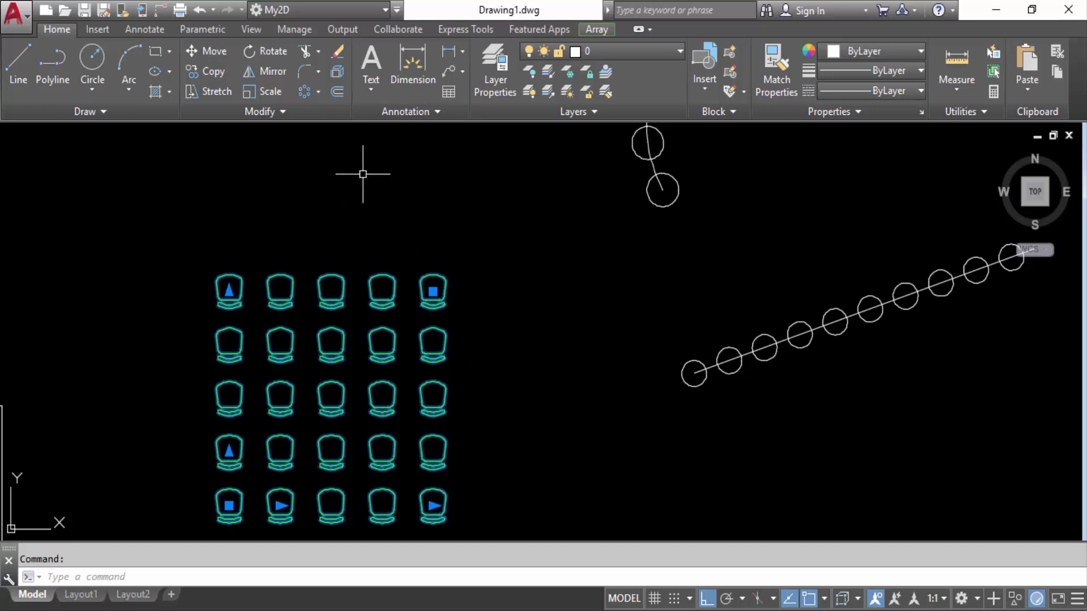
{"action": "key", "text": "Escape"}
Insert the Cadeira 2D chair block in the empty space above the circle of radius 1
{"action": "scroll", "coordinate": [636, 272], "scroll_direction": "down", "scroll_amount": 5}
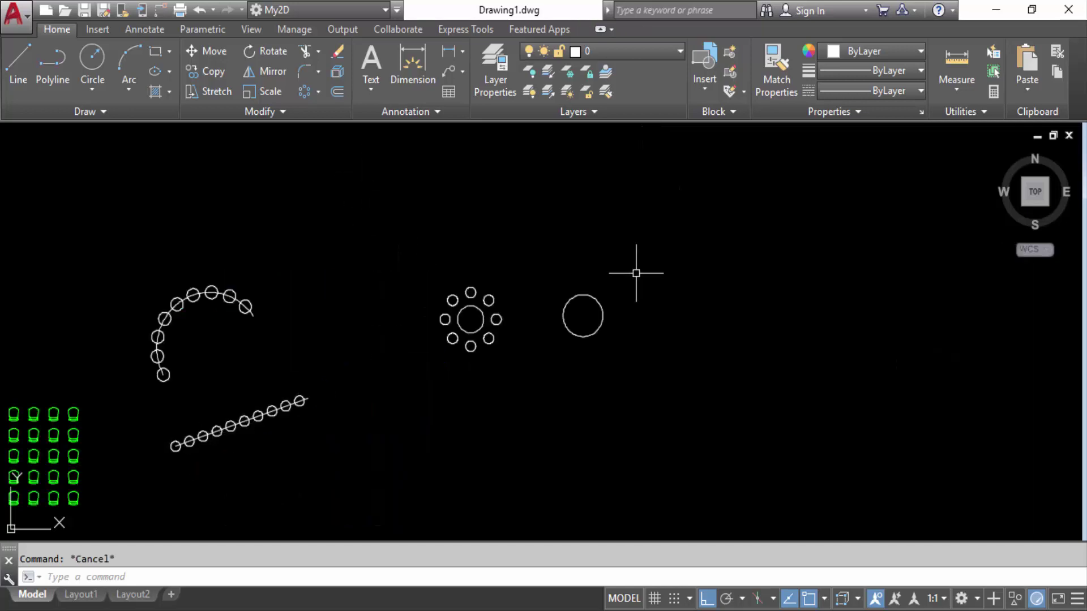
{"action": "scroll", "coordinate": [606, 288], "scroll_direction": "up", "scroll_amount": 4}
{"action": "scroll", "coordinate": [628, 177], "scroll_direction": "up", "scroll_amount": 3}
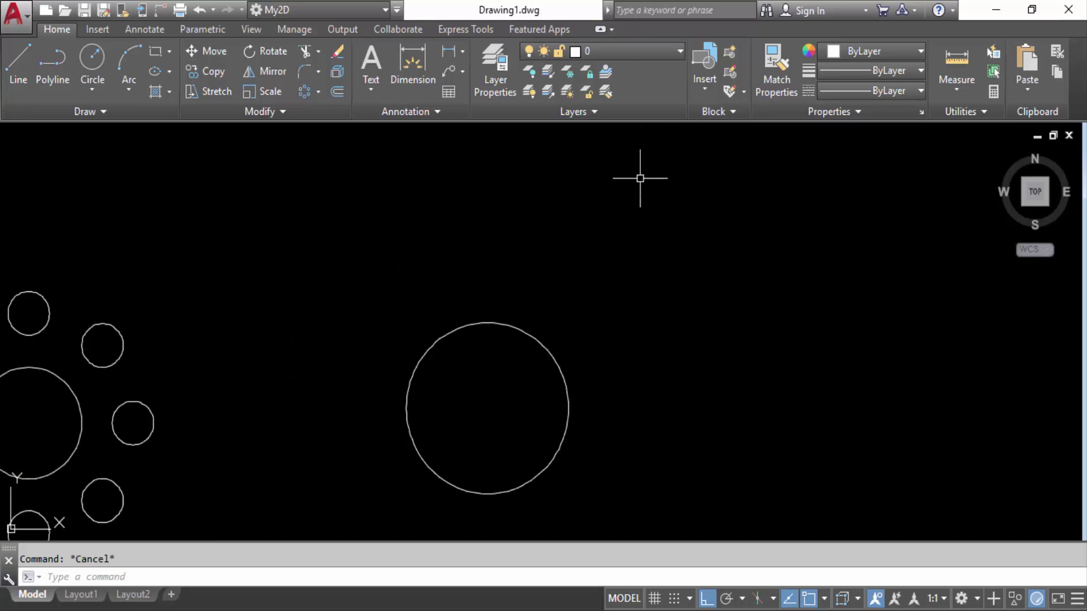
{"action": "left_click", "coordinate": [702, 93]}
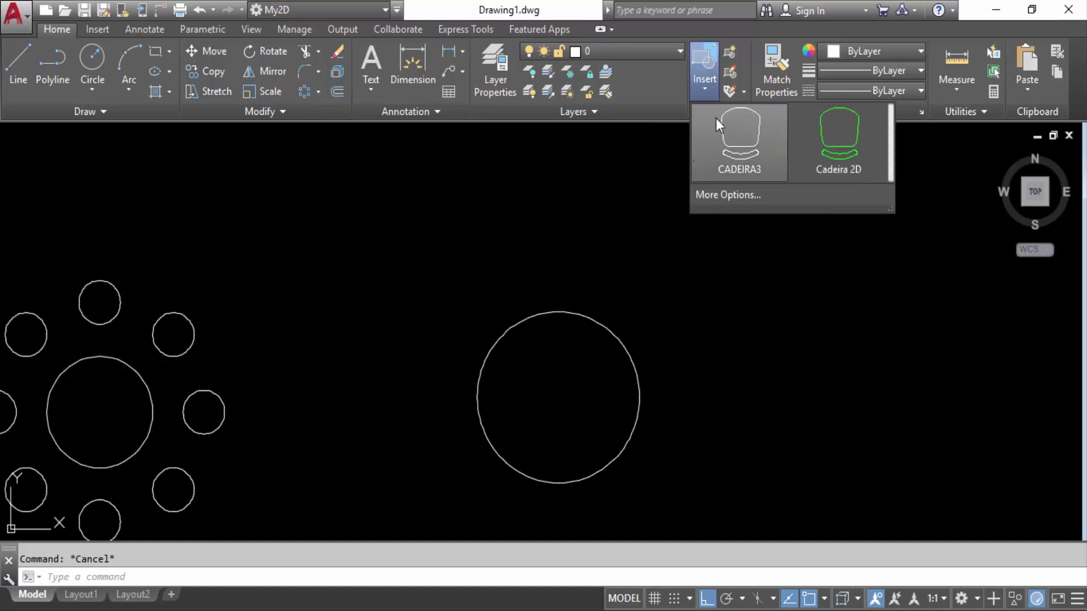
{"action": "left_click", "coordinate": [854, 142]}
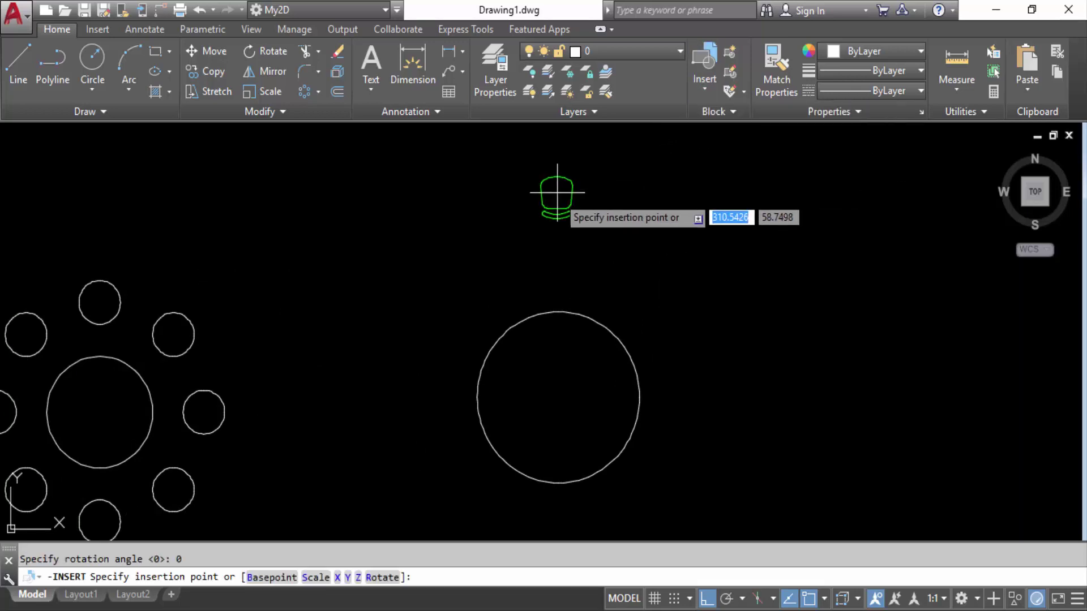
{"action": "left_click", "coordinate": [551, 256]}
Add a horizontal linear dimension across the width of the inserted chair's seat
{"action": "scroll", "coordinate": [552, 255], "scroll_direction": "up", "scroll_amount": 2}
{"action": "left_click", "coordinate": [449, 51]}
{"action": "left_click", "coordinate": [526, 250]}
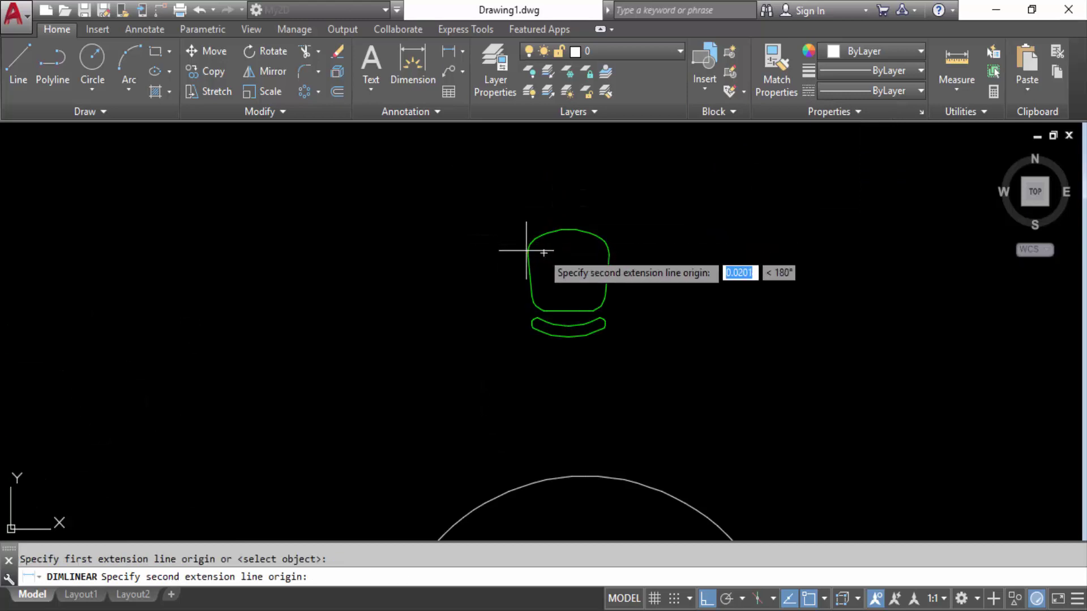
{"action": "left_click", "coordinate": [608, 249]}
{"action": "left_click", "coordinate": [628, 196]}
{"action": "key", "text": "Escape"}
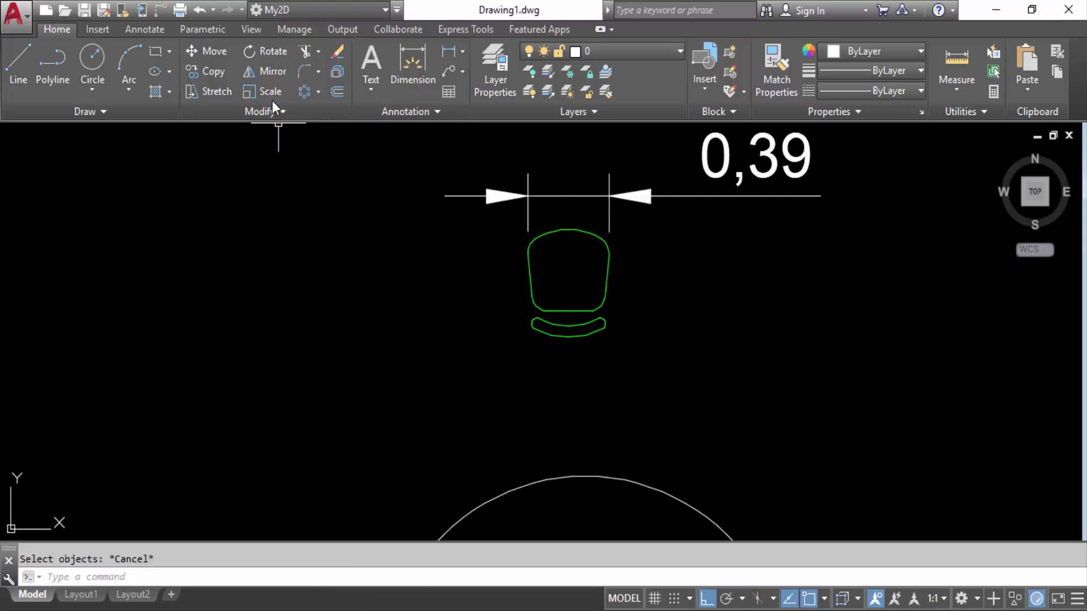
Scale the chair from a base point inside its seat, using the seat width as reference and 0.5 as the new length
{"action": "left_click", "coordinate": [269, 97]}
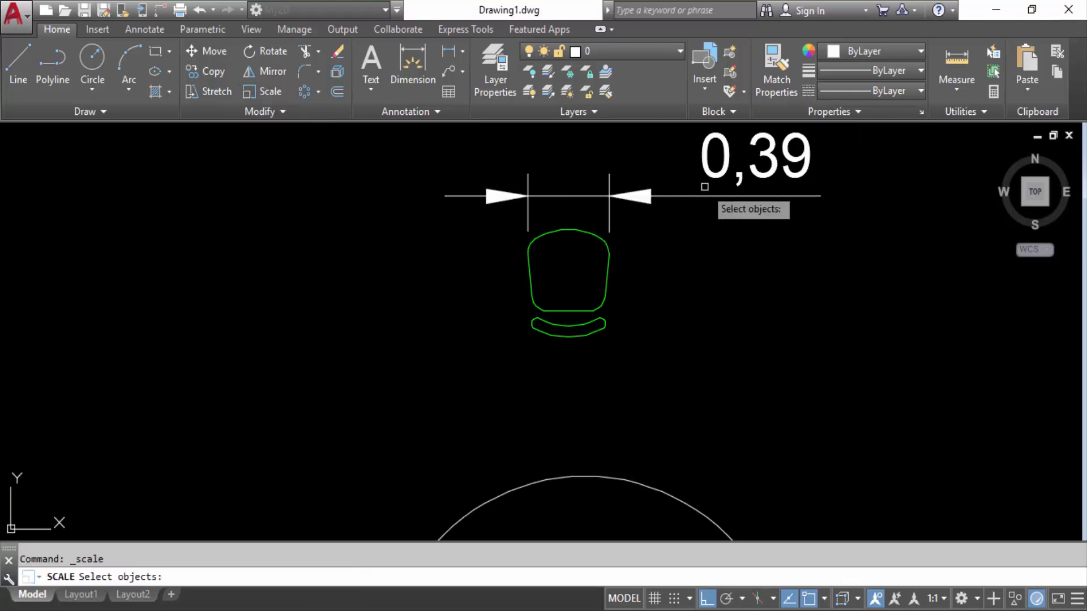
{"action": "left_click", "coordinate": [589, 231]}
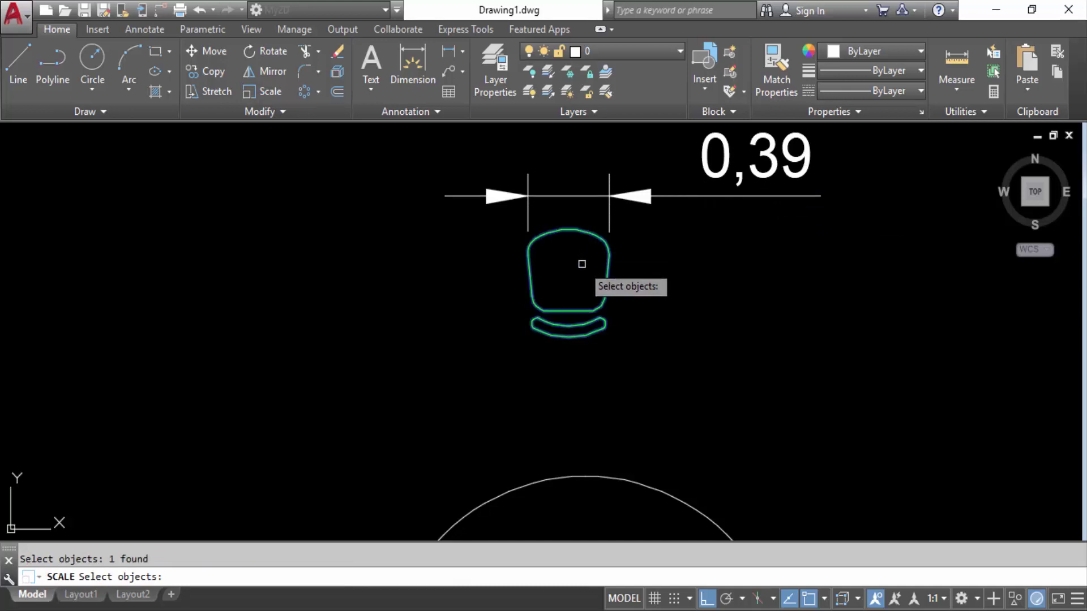
{"action": "key", "text": "Return"}
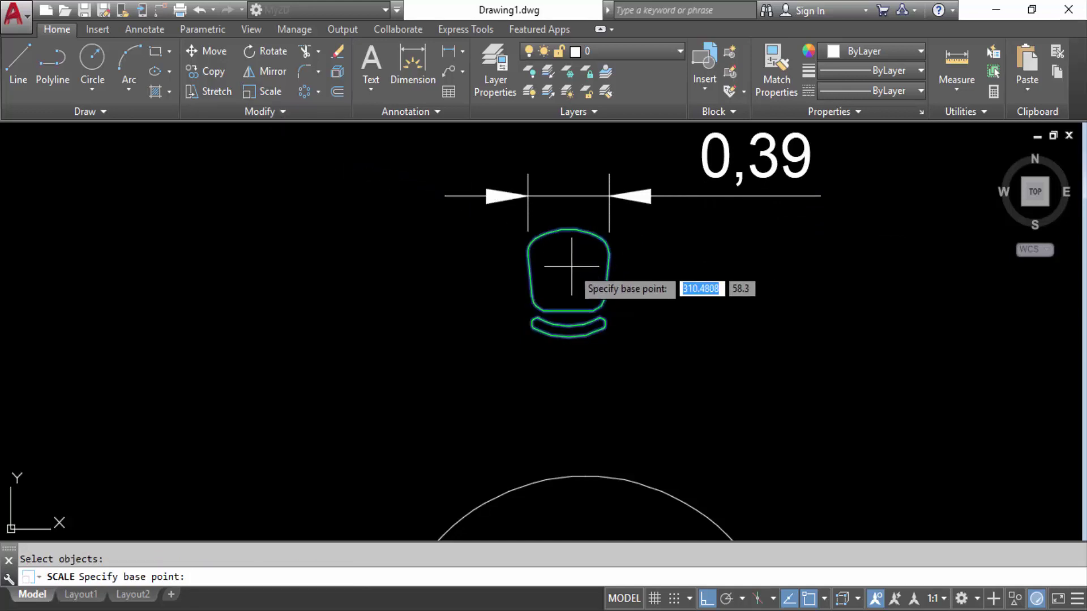
{"action": "left_click", "coordinate": [572, 266]}
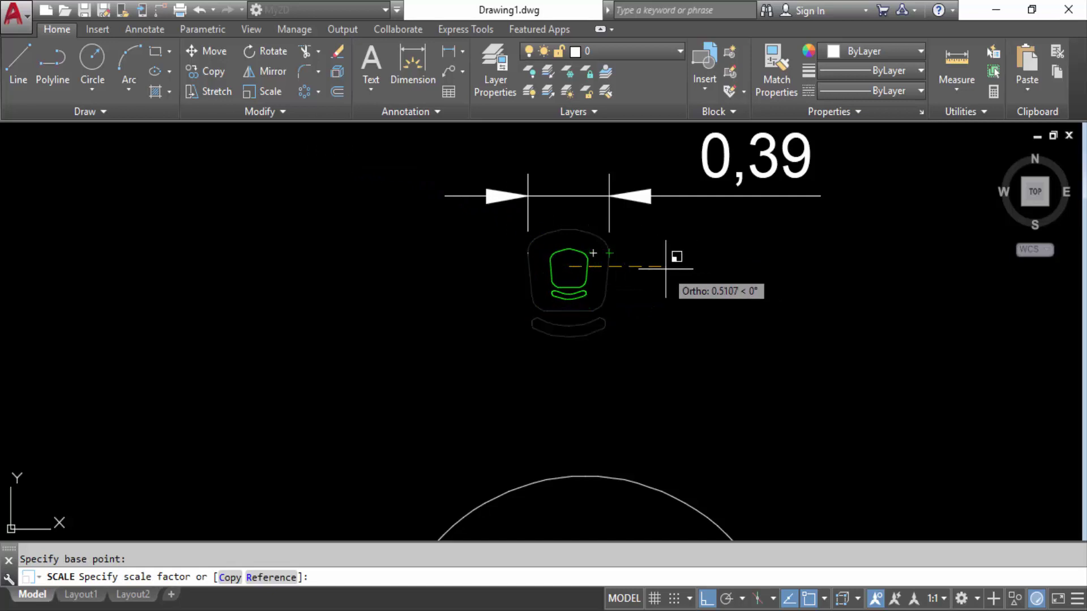
{"action": "left_click", "coordinate": [272, 578]}
{"action": "scroll", "coordinate": [501, 337], "scroll_direction": "up", "scroll_amount": 1}
{"action": "left_click", "coordinate": [521, 236]}
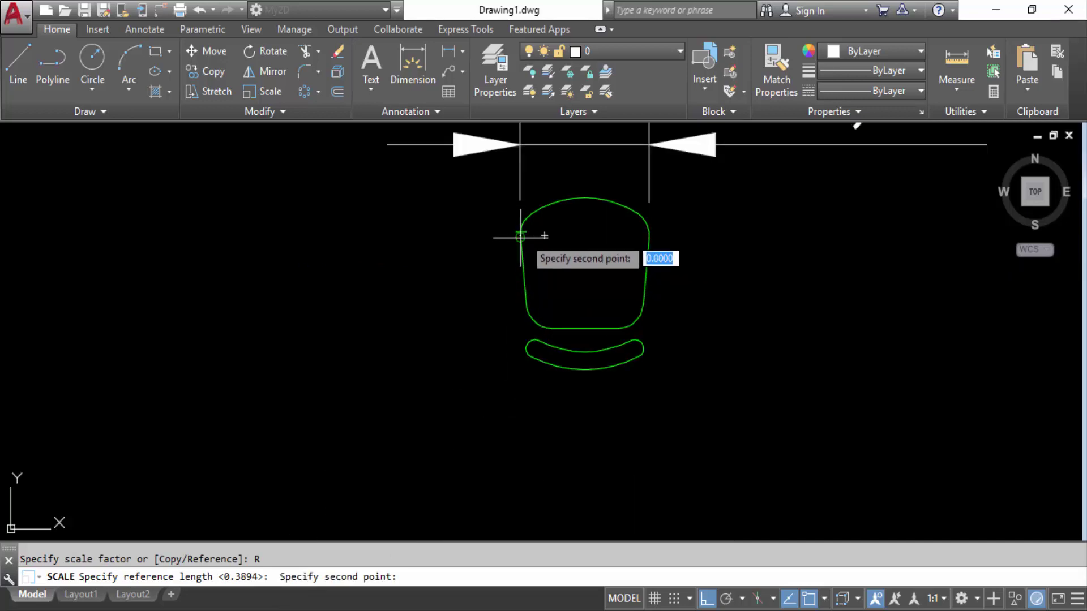
{"action": "left_click", "coordinate": [650, 235]}
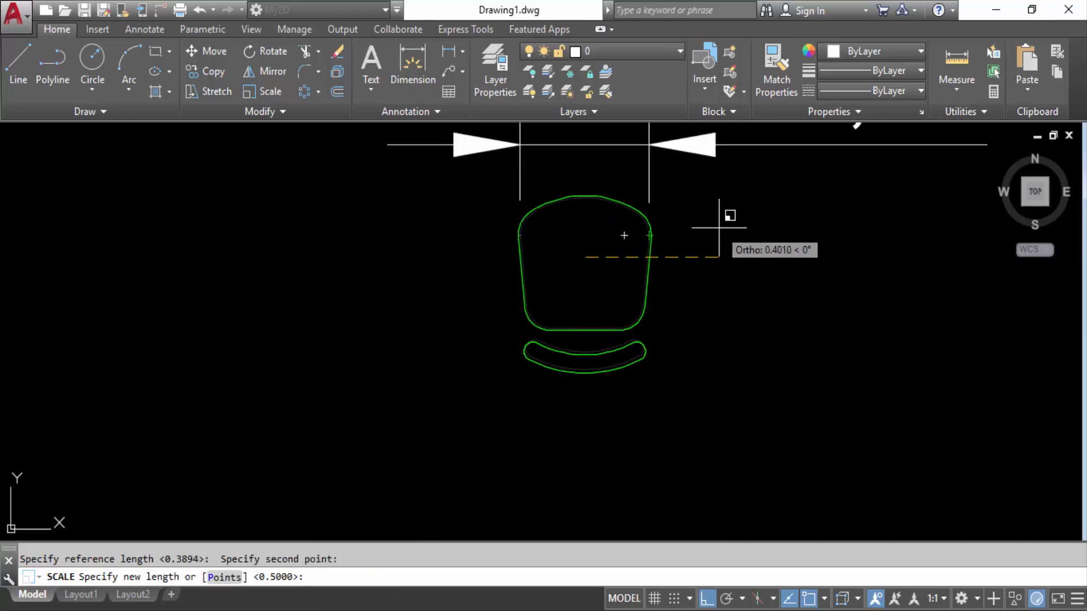
{"action": "type", "text": "0.5"}
{"action": "key", "text": "Return"}
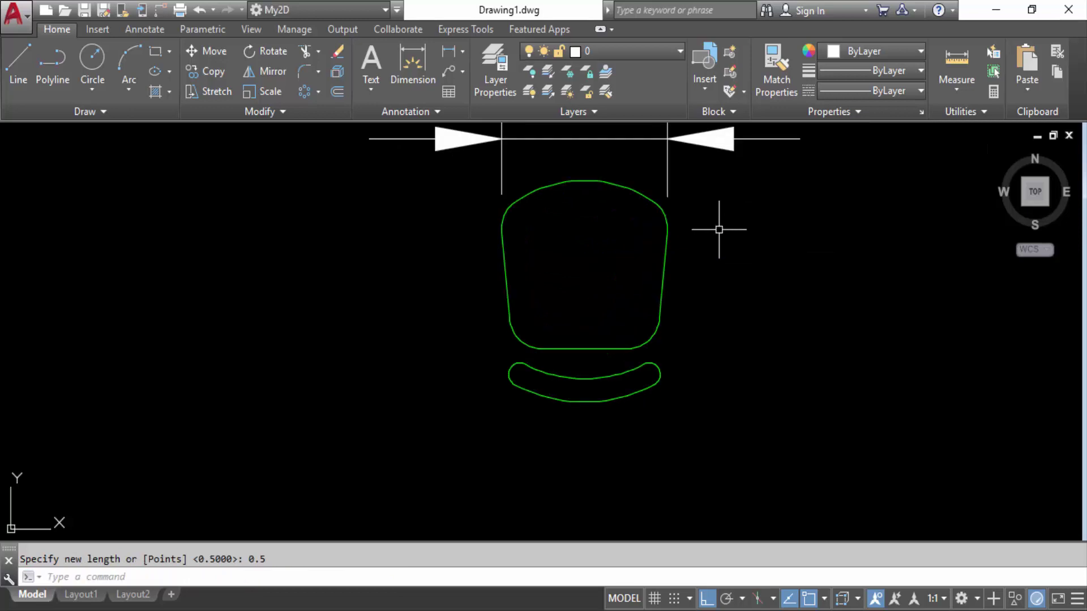
Erase the linear dimension above the chair
{"action": "scroll", "coordinate": [728, 209], "scroll_direction": "down", "scroll_amount": 3}
{"action": "scroll", "coordinate": [660, 274], "scroll_direction": "up", "scroll_amount": 3}
{"action": "left_click", "coordinate": [712, 335]}
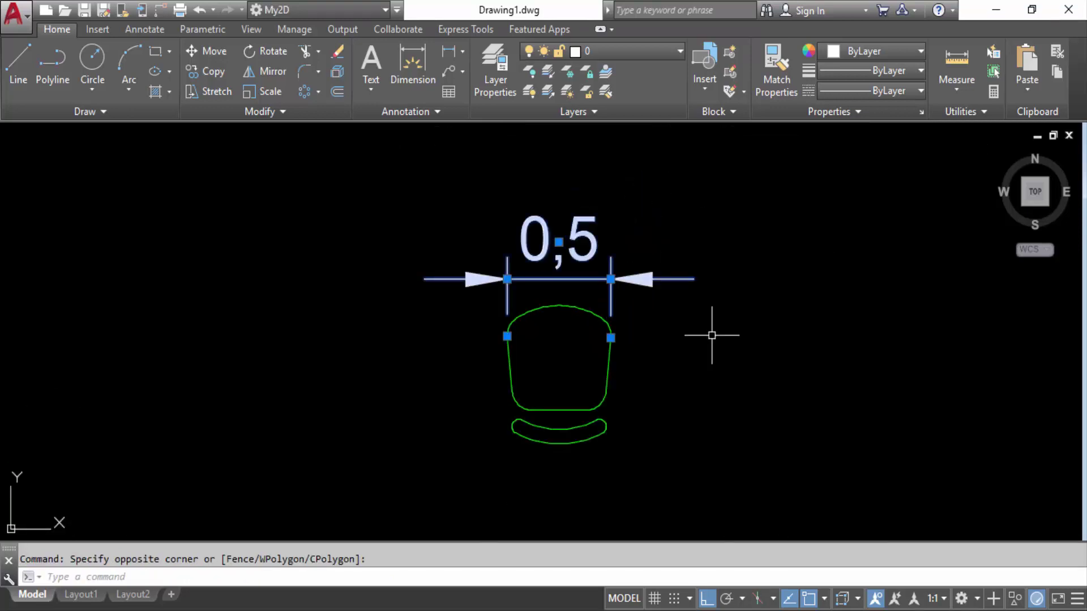
{"action": "key", "text": "Delete"}
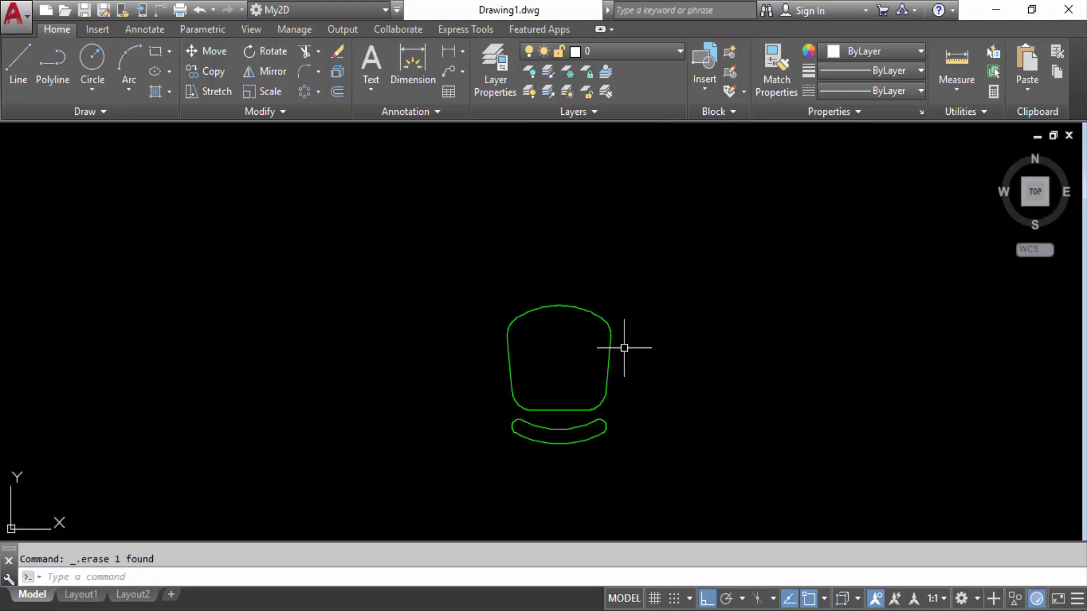
{"action": "key", "text": "Escape"}
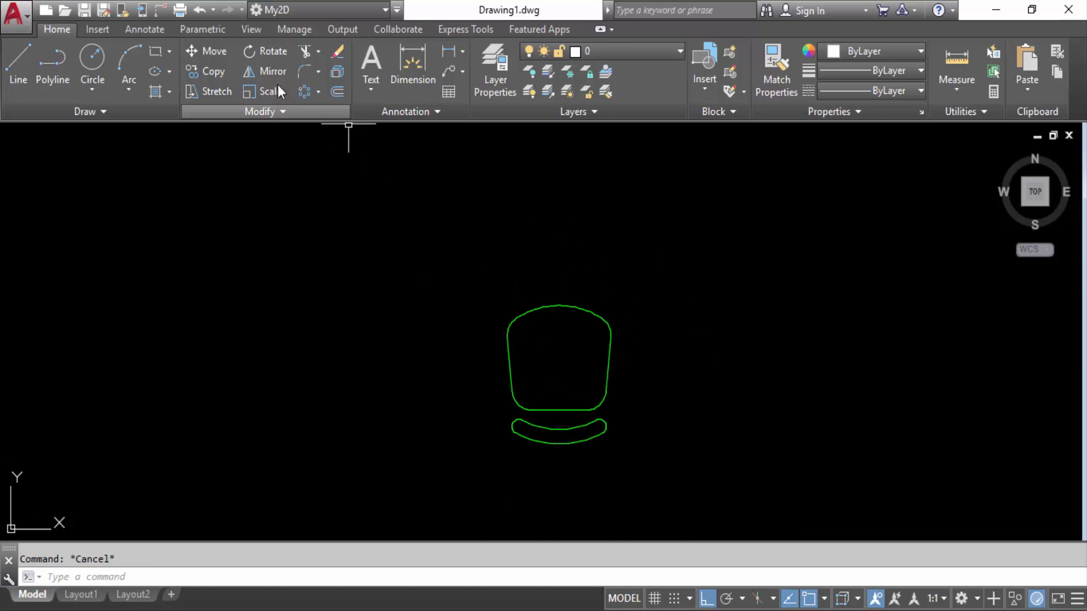
Move the chair from the midpoint of its seat's front edge to the lowest point of the circle
{"action": "left_click", "coordinate": [210, 51]}
{"action": "left_click_drag", "start_coordinate": [632, 277], "coordinate": [516, 347]}
{"action": "key", "text": "Return"}
{"action": "left_click", "coordinate": [566, 285]}
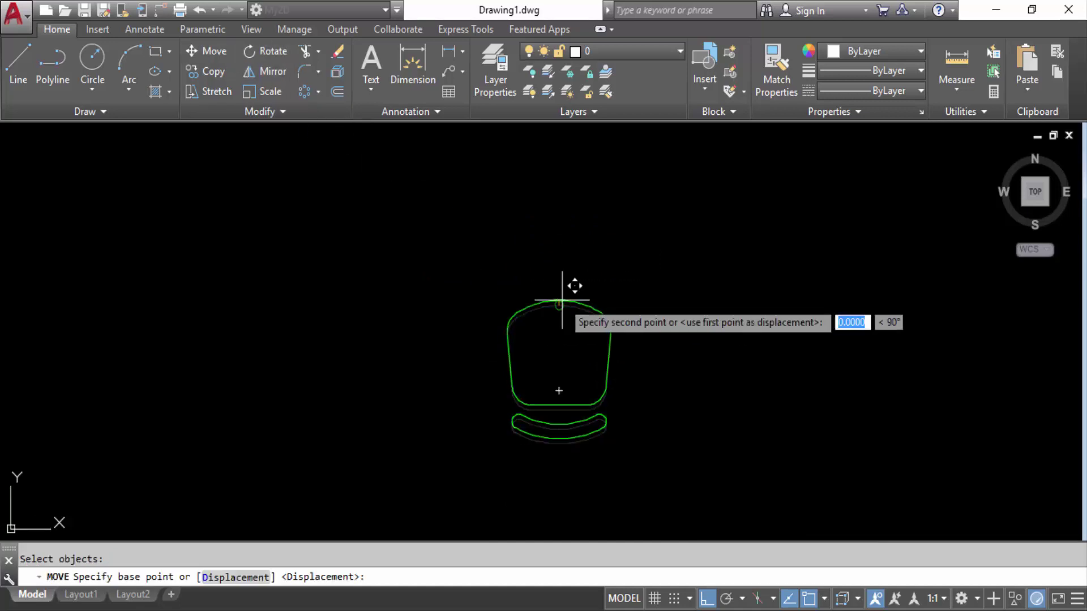
{"action": "scroll", "coordinate": [566, 465], "scroll_direction": "down", "scroll_amount": 6}
{"action": "scroll", "coordinate": [605, 427], "scroll_direction": "up", "scroll_amount": 4}
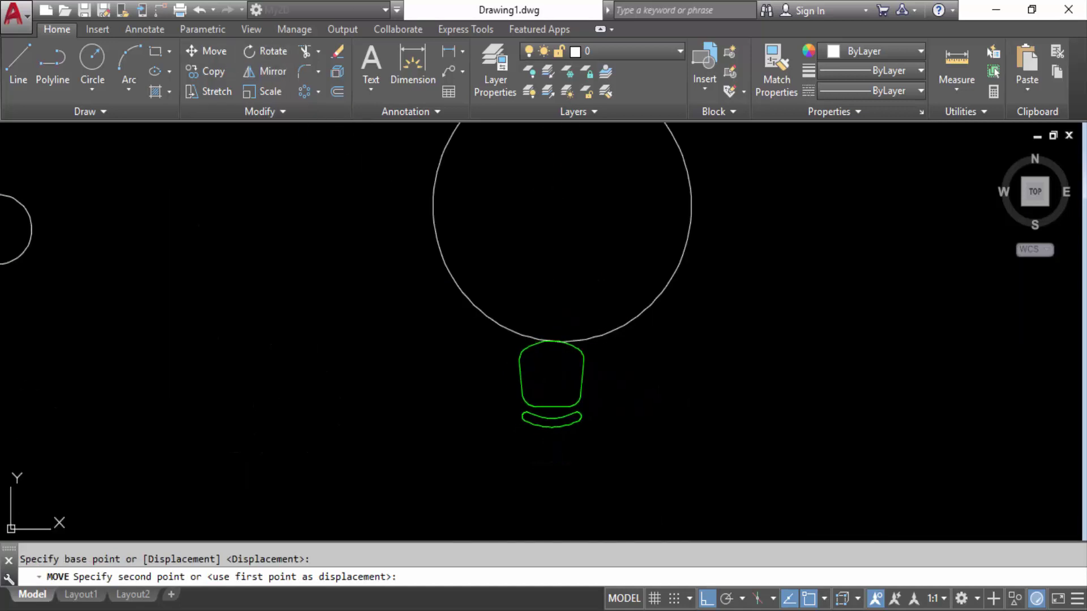
{"action": "left_click", "coordinate": [562, 341]}
Create a polar array of the chair around the circle's centre
{"action": "middle_click_drag", "start_coordinate": [566, 275], "coordinate": [541, 365]}
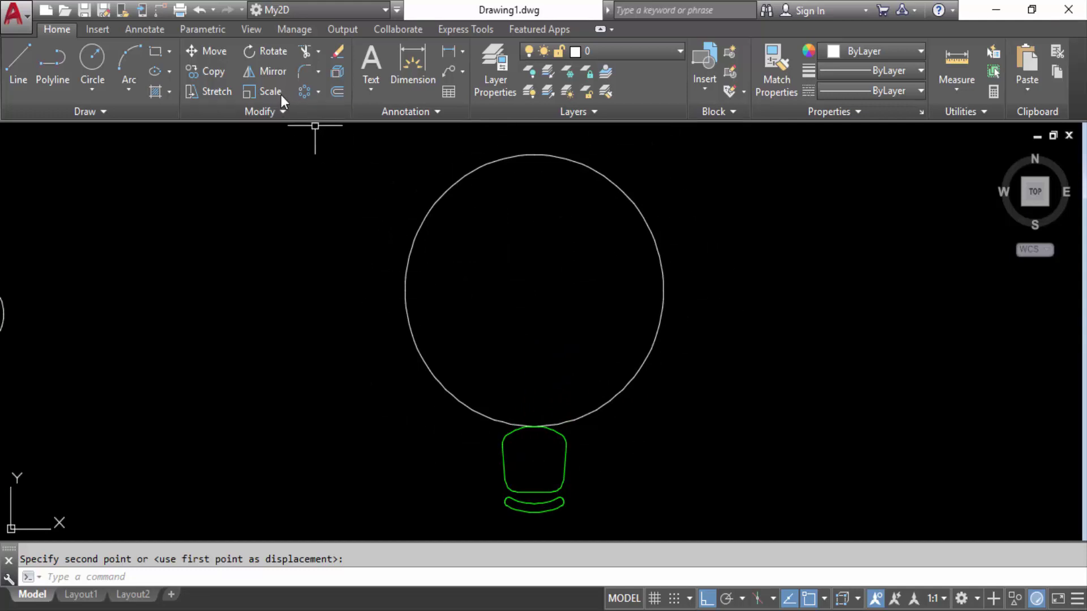
{"action": "left_click", "coordinate": [318, 94]}
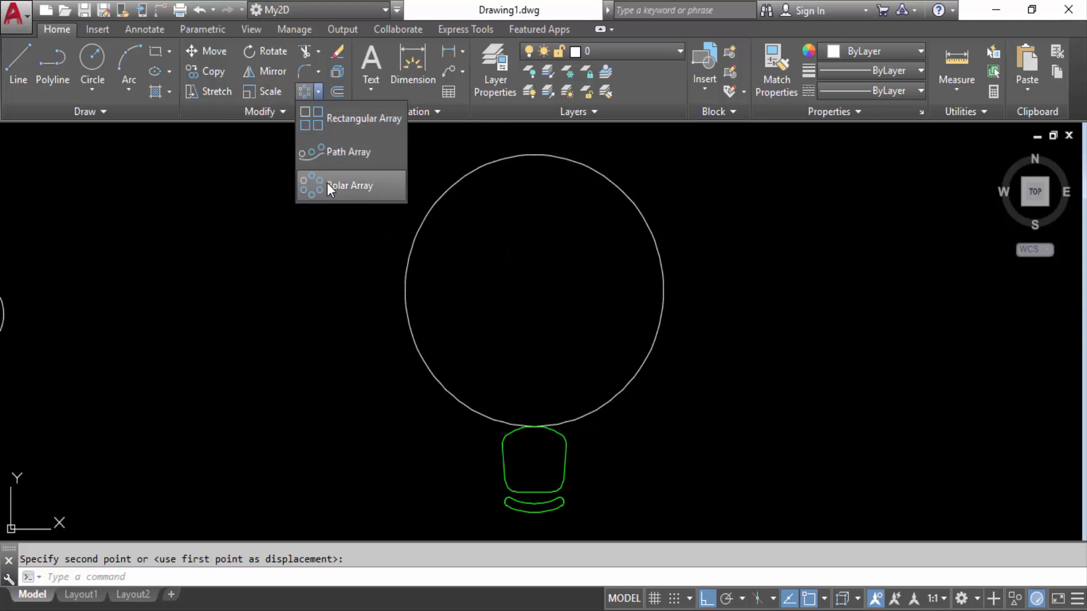
{"action": "left_click", "coordinate": [328, 182]}
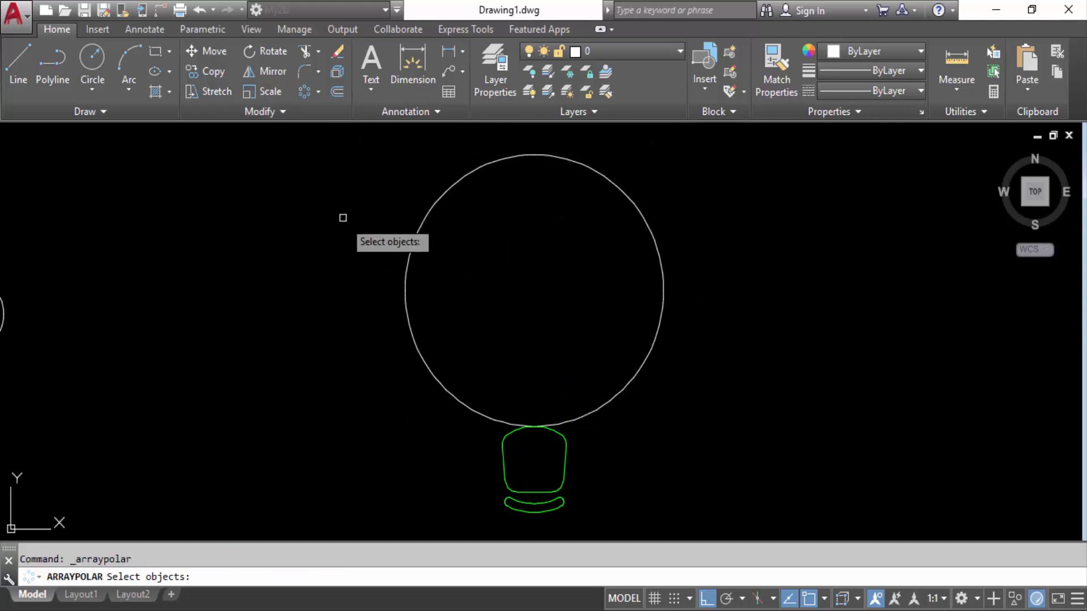
{"action": "left_click", "coordinate": [562, 448]}
{"action": "key", "text": "Return"}
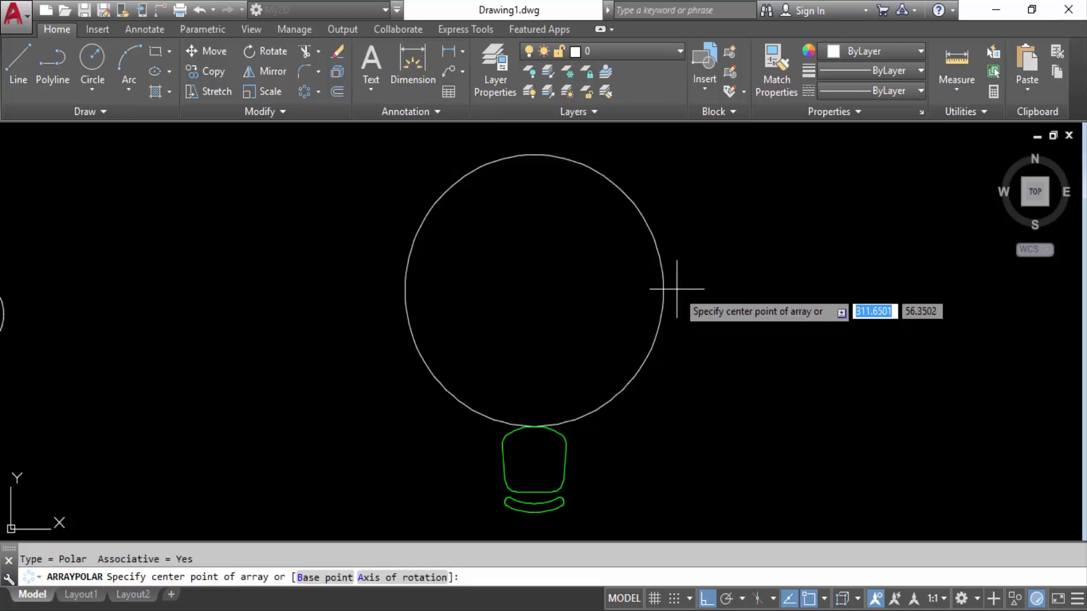
{"action": "left_click", "coordinate": [534, 290]}
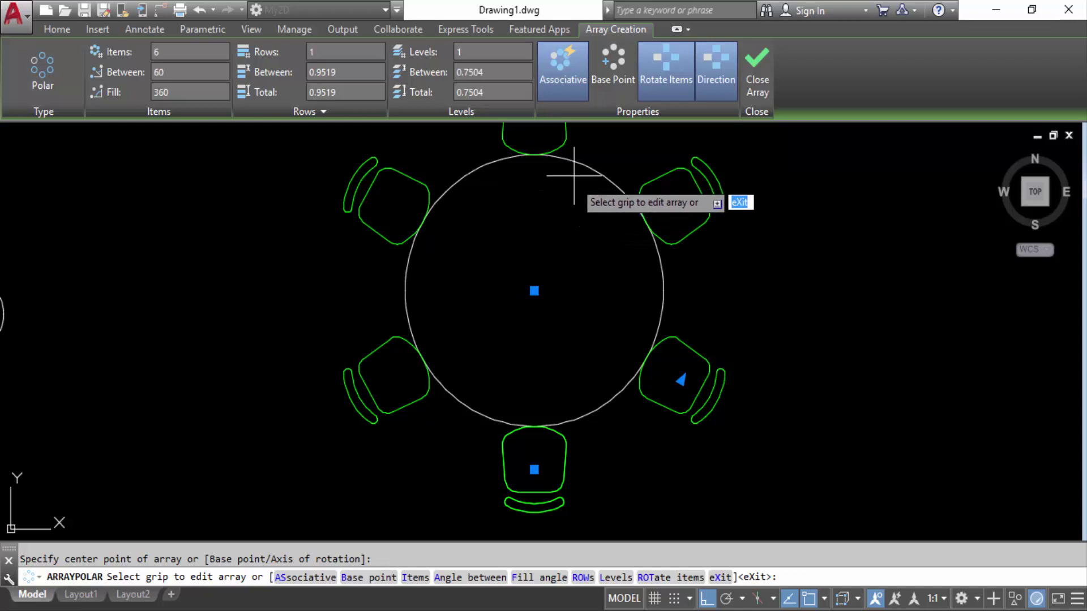
Try the chair array with Rotate Items off, and turn item rotation back on
{"action": "middle_click_drag", "start_coordinate": [560, 105], "coordinate": [556, 157]}
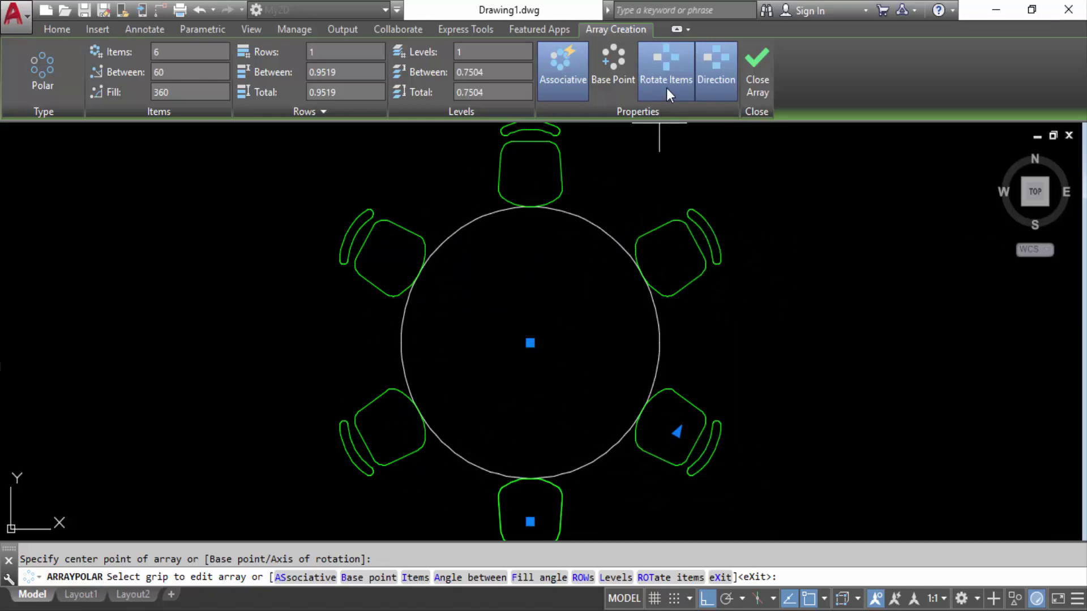
{"action": "left_click", "coordinate": [667, 66]}
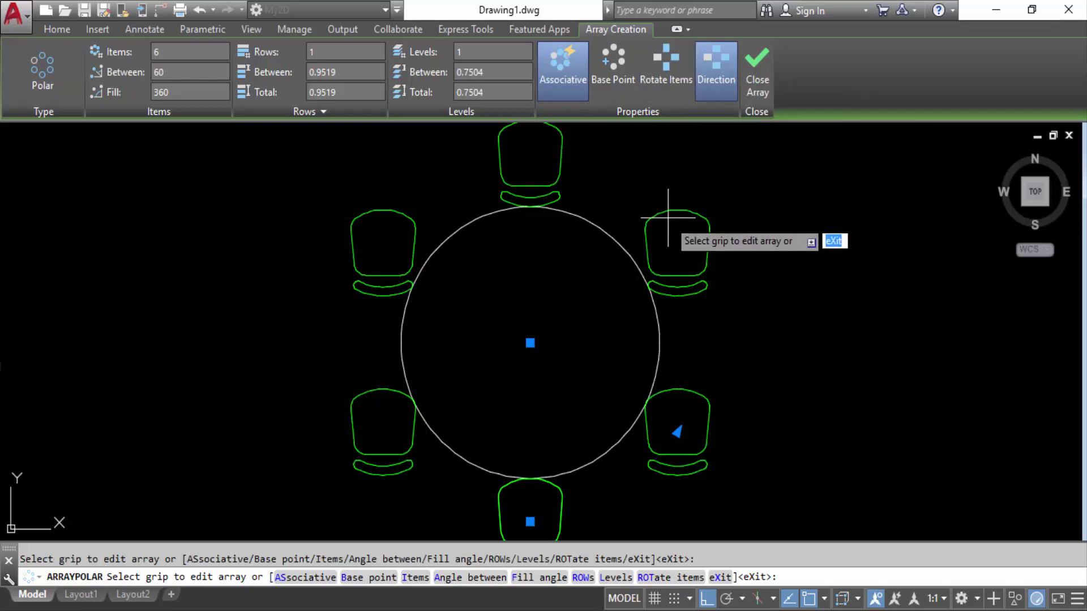
{"action": "scroll", "coordinate": [661, 229], "scroll_direction": "down", "scroll_amount": 2}
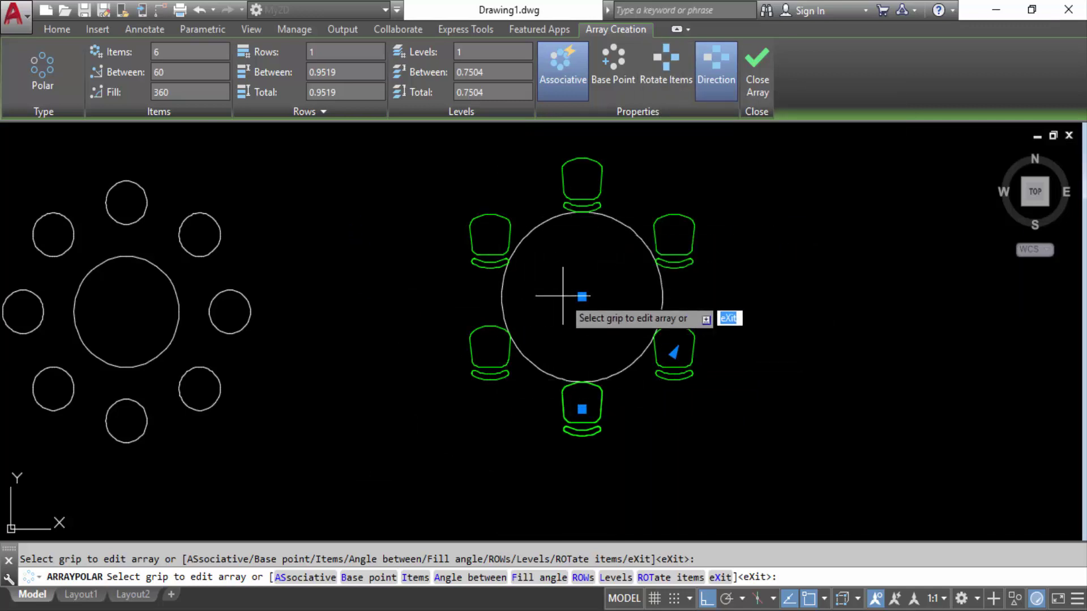
{"action": "left_click", "coordinate": [671, 66]}
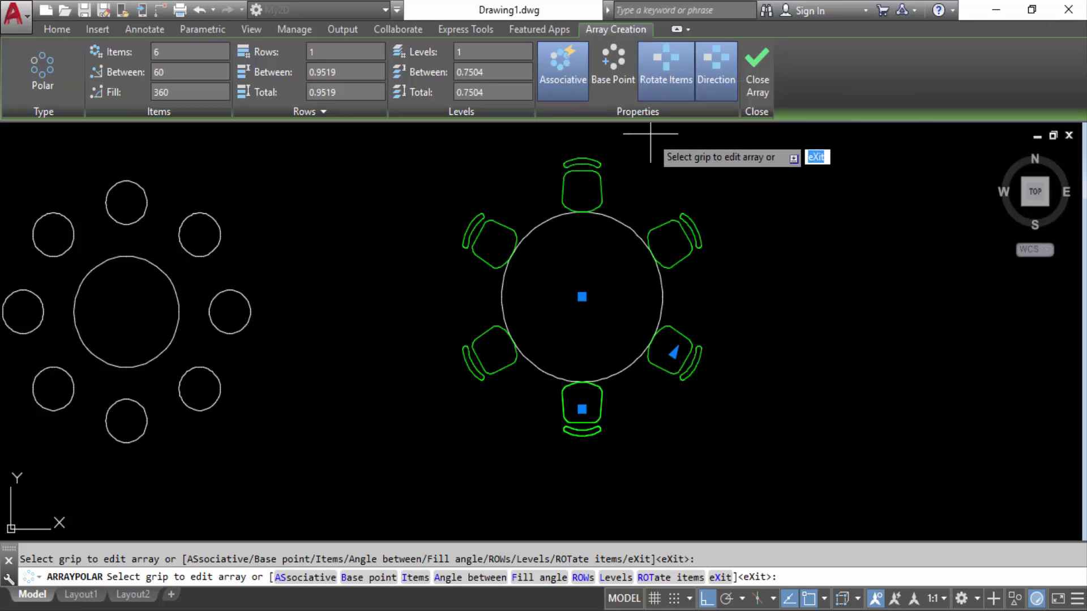
{"action": "scroll", "coordinate": [638, 243], "scroll_direction": "up", "scroll_amount": 4}
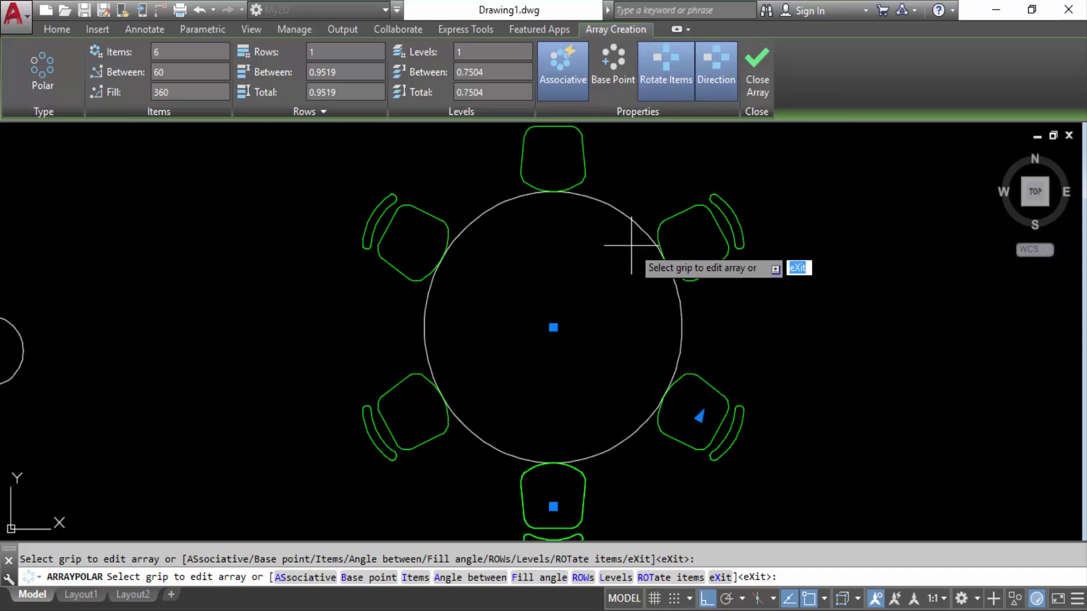
{"action": "scroll", "coordinate": [711, 298], "scroll_direction": "down", "scroll_amount": 4}
{"action": "scroll", "coordinate": [692, 251], "scroll_direction": "up", "scroll_amount": 2}
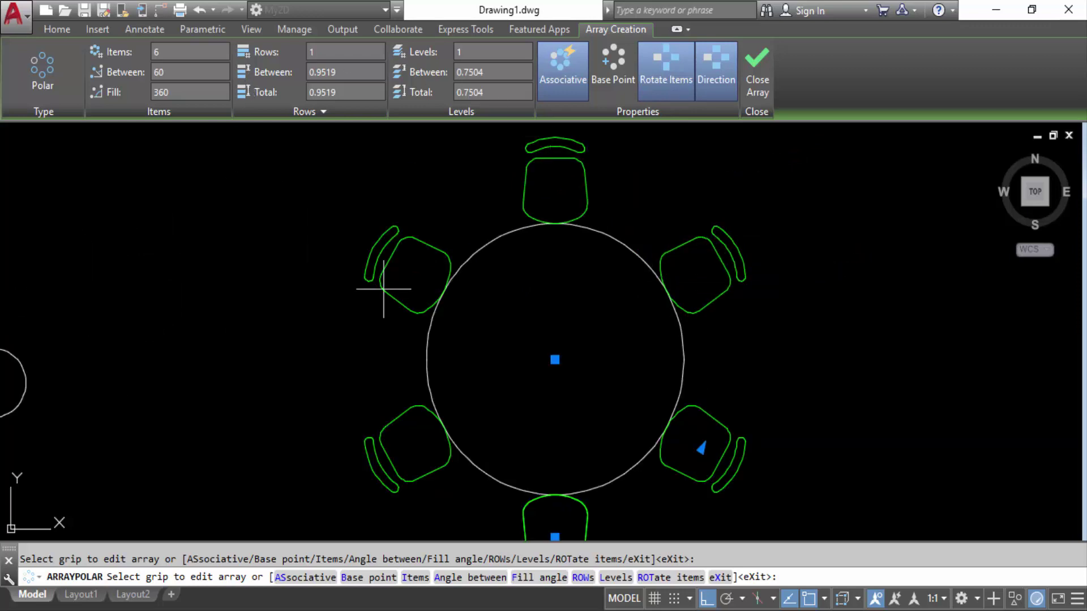
{"action": "middle_click_drag", "start_coordinate": [468, 235], "coordinate": [468, 206]}
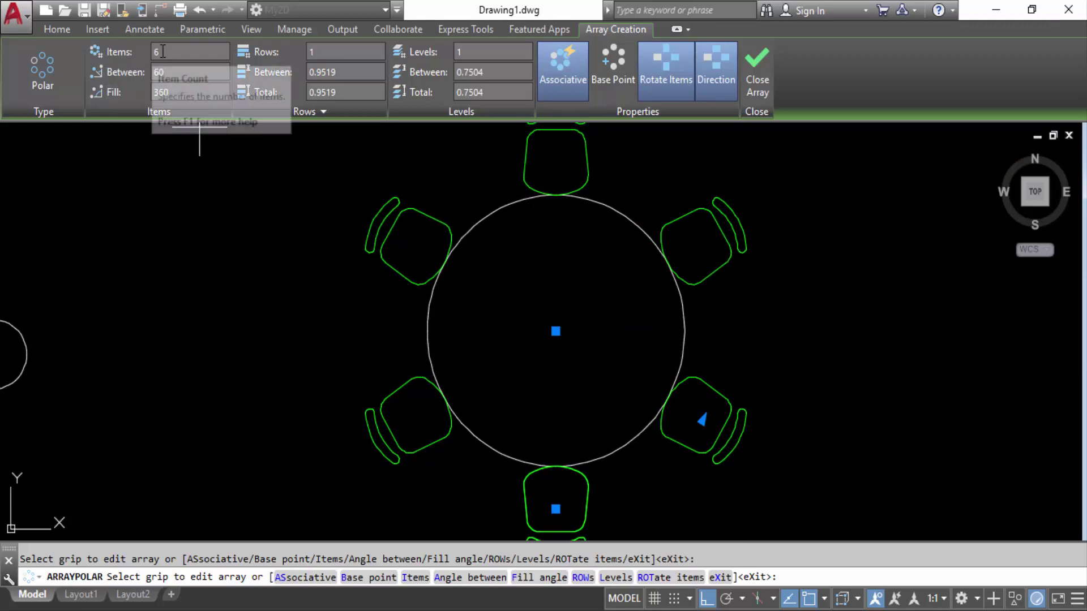
Set the number of chairs in the polar array to 10
{"action": "left_click", "coordinate": [181, 52]}
{"action": "type", "text": "10"}
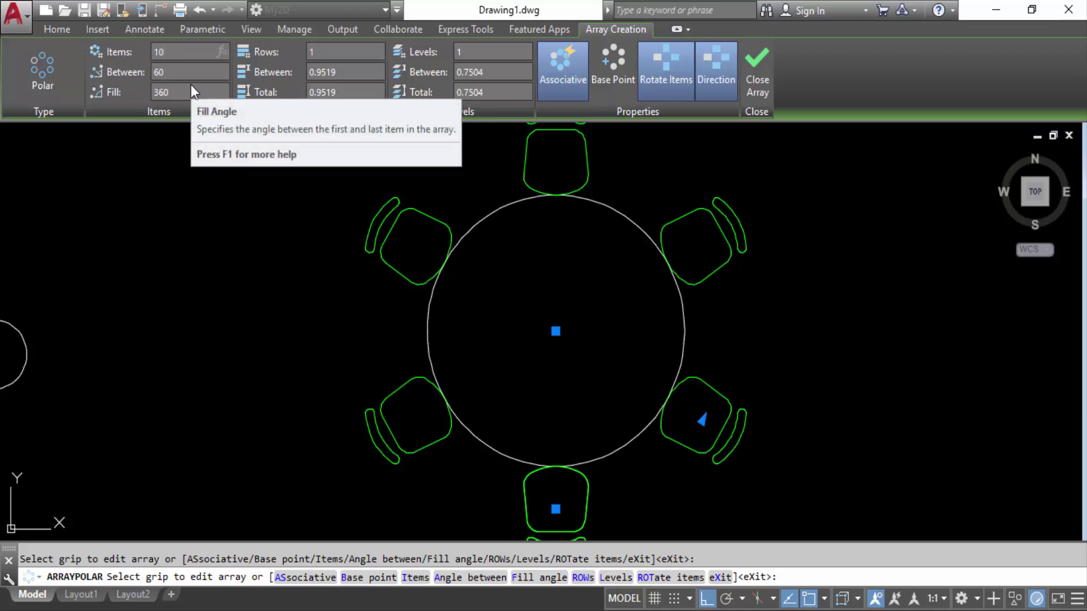
{"action": "key", "text": "Return"}
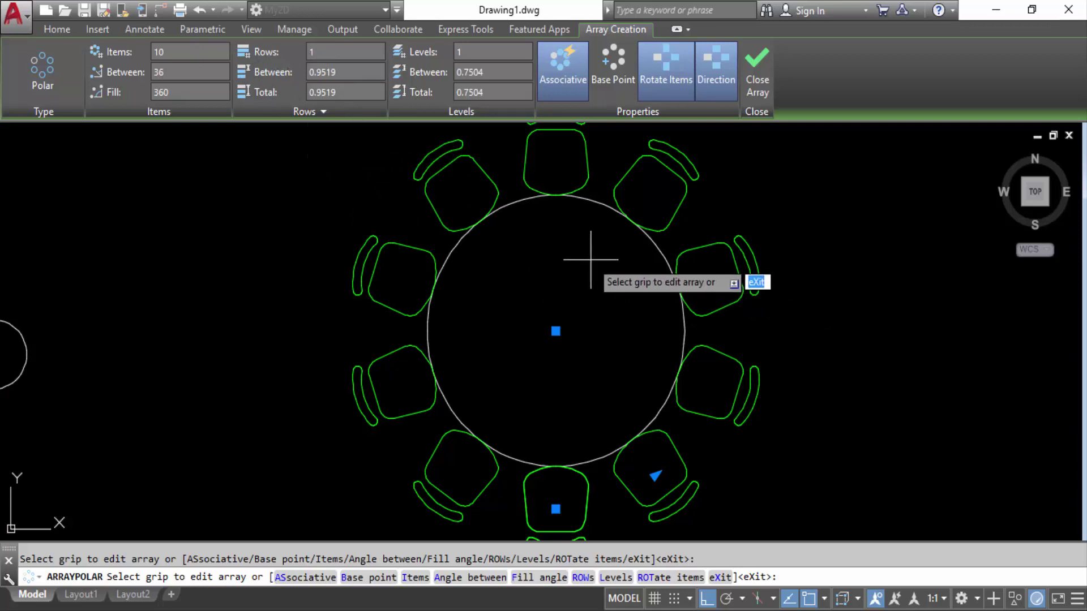
Try the polar chair array with 2 rows, and set it back to 1 row
{"action": "mouse_move", "coordinate": [595, 254]}
{"action": "middle_mouse_down"}
{"action": "mouse_move", "coordinate": [585, 249]}
{"action": "mouse_move", "coordinate": [582, 288]}
{"action": "middle_mouse_up"}
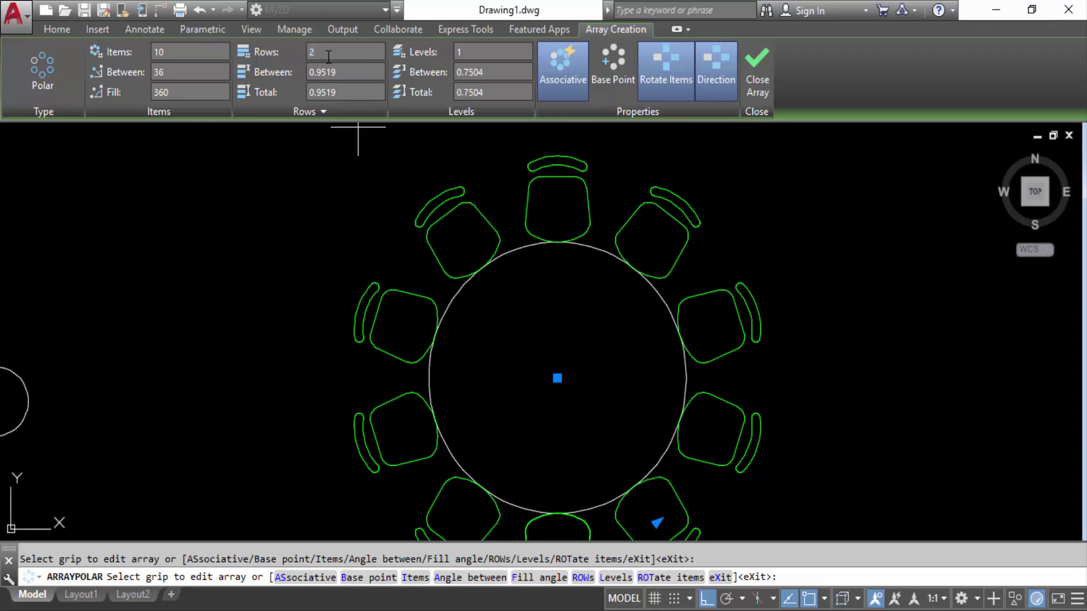
{"action": "key", "text": "Return"}
{"action": "scroll", "coordinate": [636, 355], "scroll_direction": "down", "scroll_amount": 2}
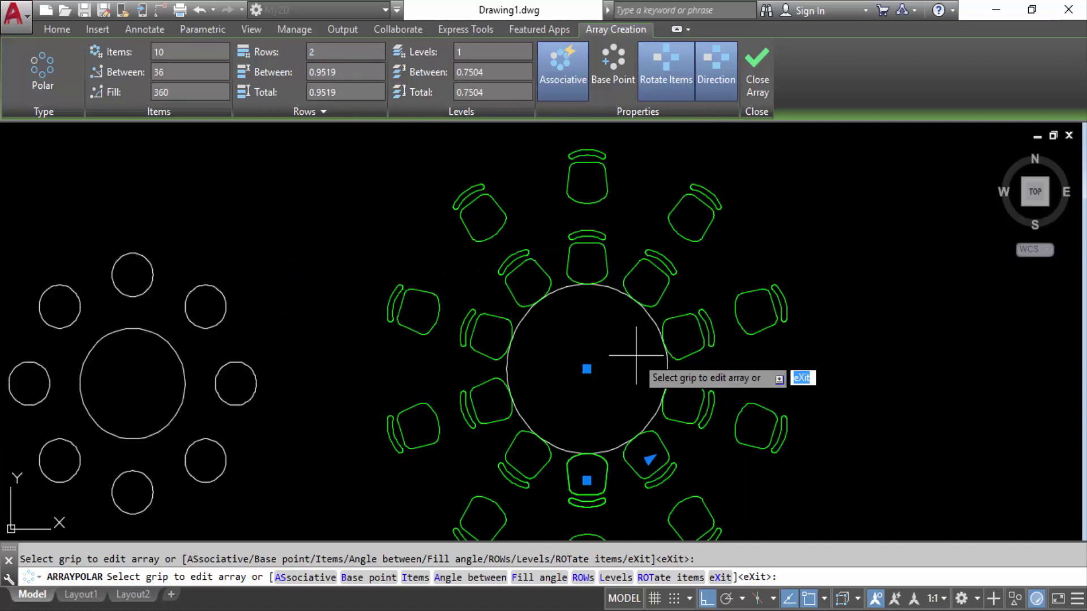
{"action": "double_click", "coordinate": [327, 52]}
{"action": "type", "text": "1"}
{"action": "key", "text": "Return"}
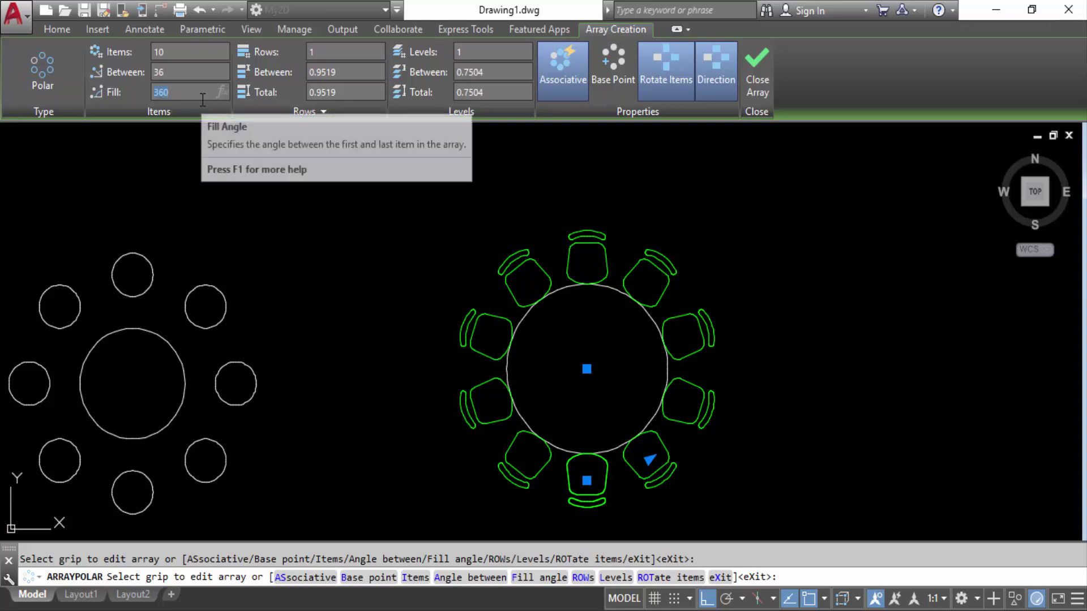
Try a 270-degree fill angle for the chair array, and restore the full 360 degrees
{"action": "type", "text": "270"}
{"action": "key", "text": "Return"}
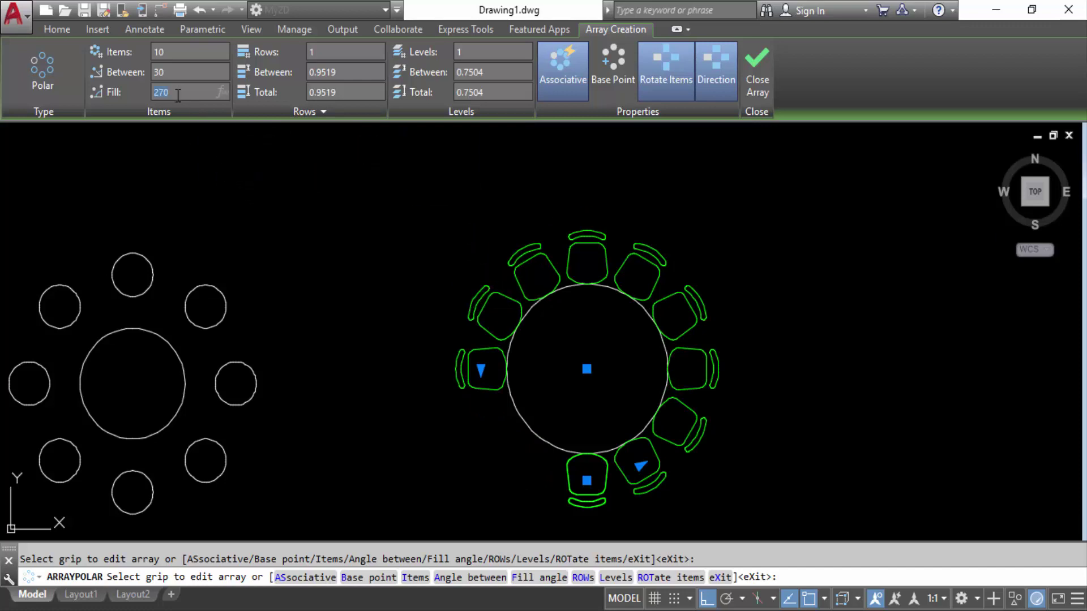
{"action": "key", "text": "Return"}
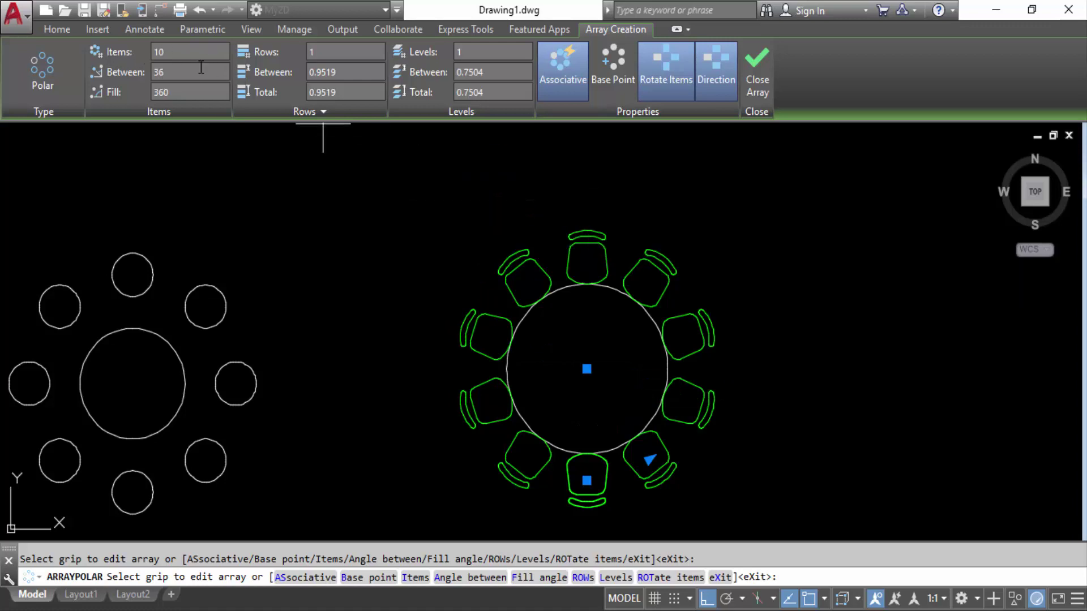
Finish the polar chair array and review all the rectangular, path and polar arrays in the drawing
{"action": "key", "text": "Escape"}
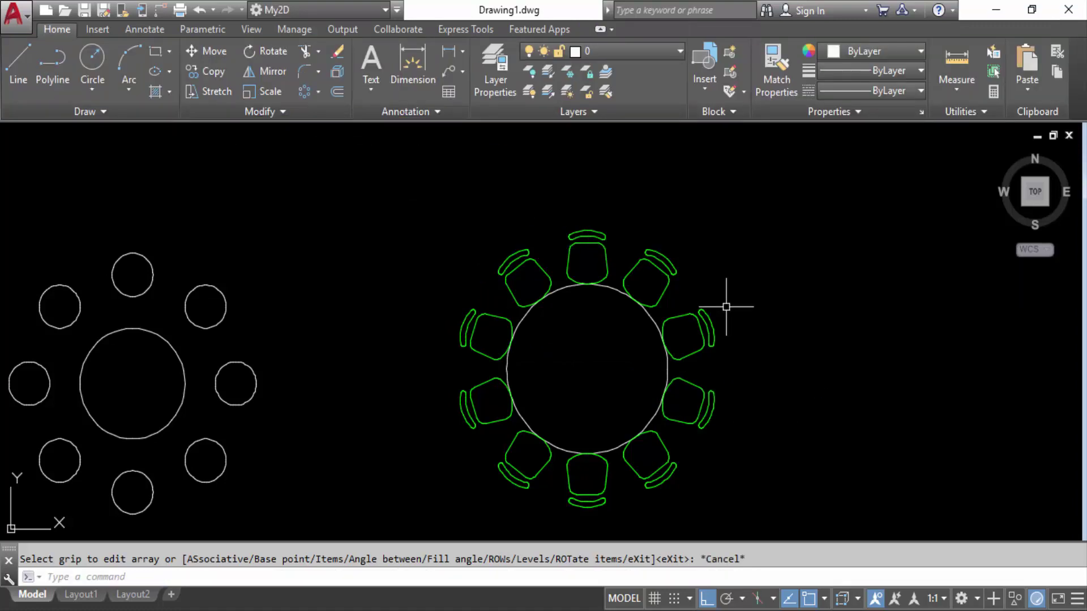
{"action": "scroll", "coordinate": [623, 309], "scroll_direction": "down", "scroll_amount": 6}
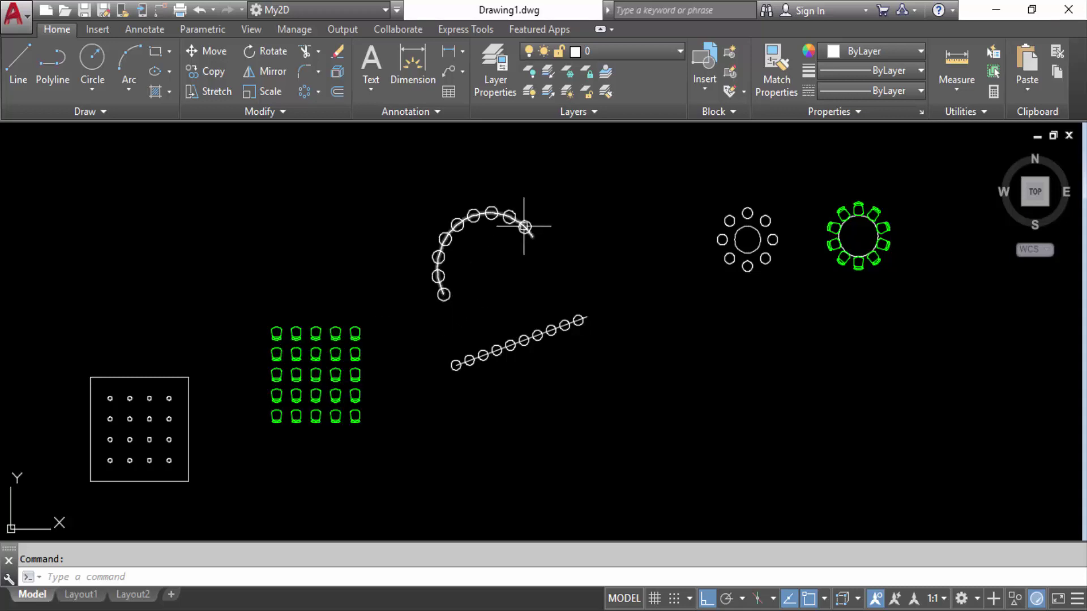
{"action": "mouse_move", "coordinate": [523, 340]}
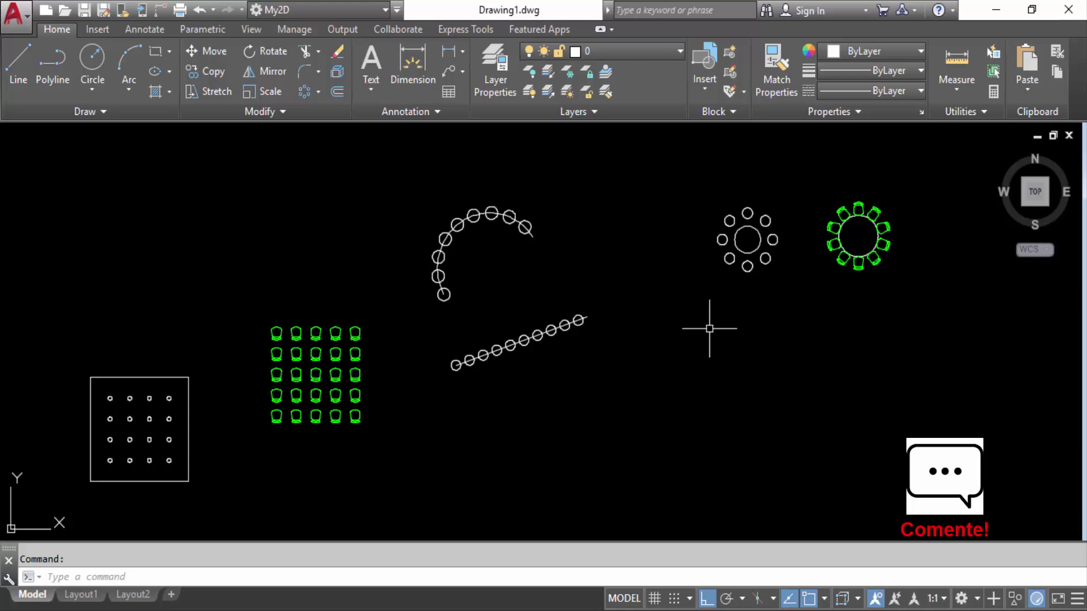
Switch to EXERCÍCIOS COMANDO ARRAY.pdf in Adobe Reader and look through its exercises, from the classroom layout to the flower ornament
{"action": "key", "text": "alt+Tab"}
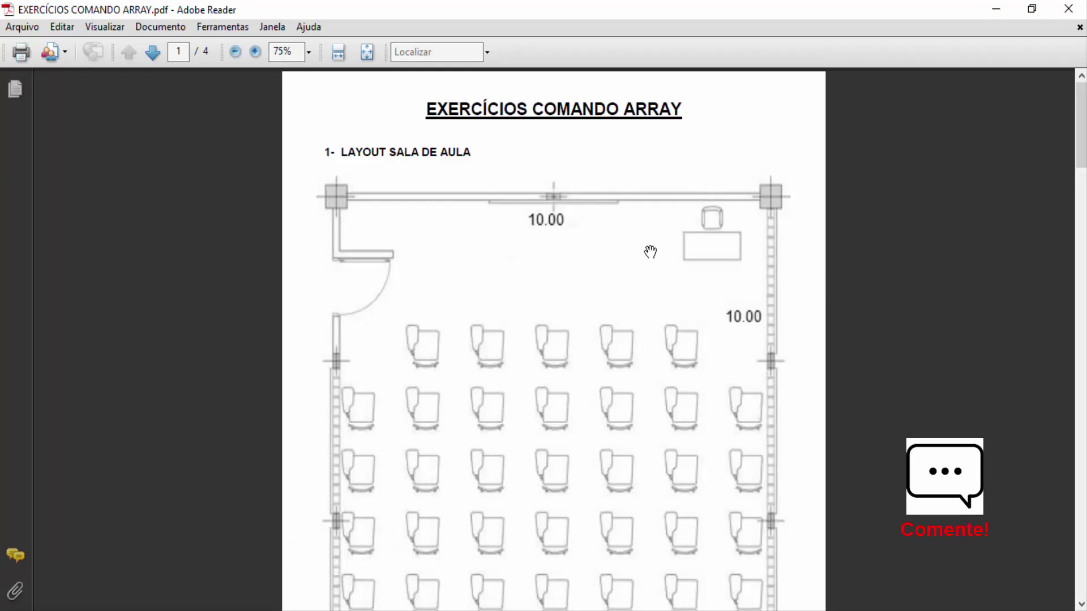
{"action": "scroll", "coordinate": [650, 252], "scroll_direction": "down", "scroll_amount": 10}
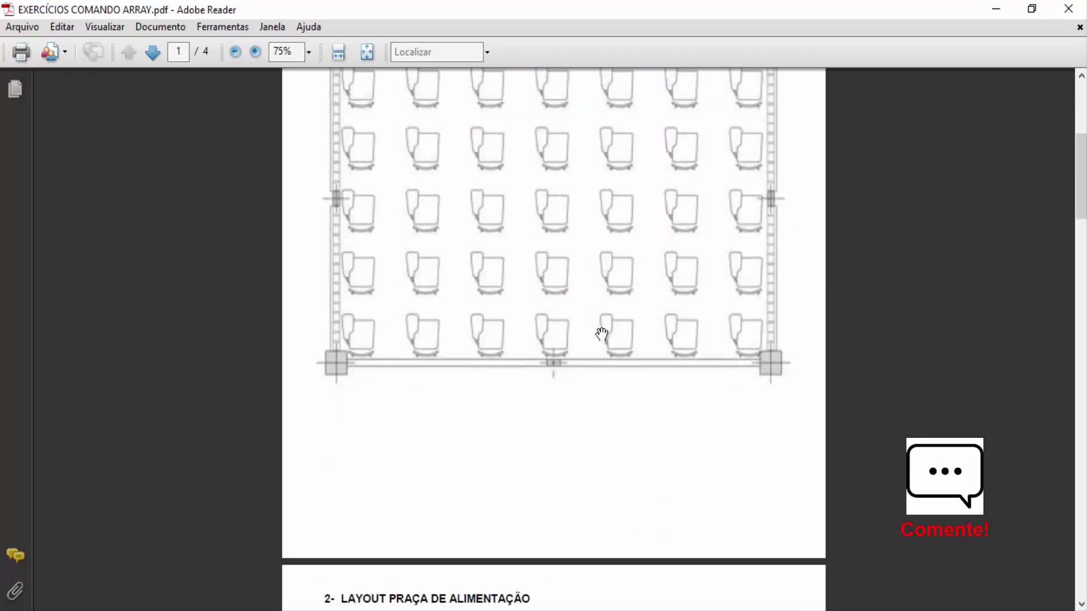
{"action": "scroll", "coordinate": [572, 340], "scroll_direction": "down", "scroll_amount": 10}
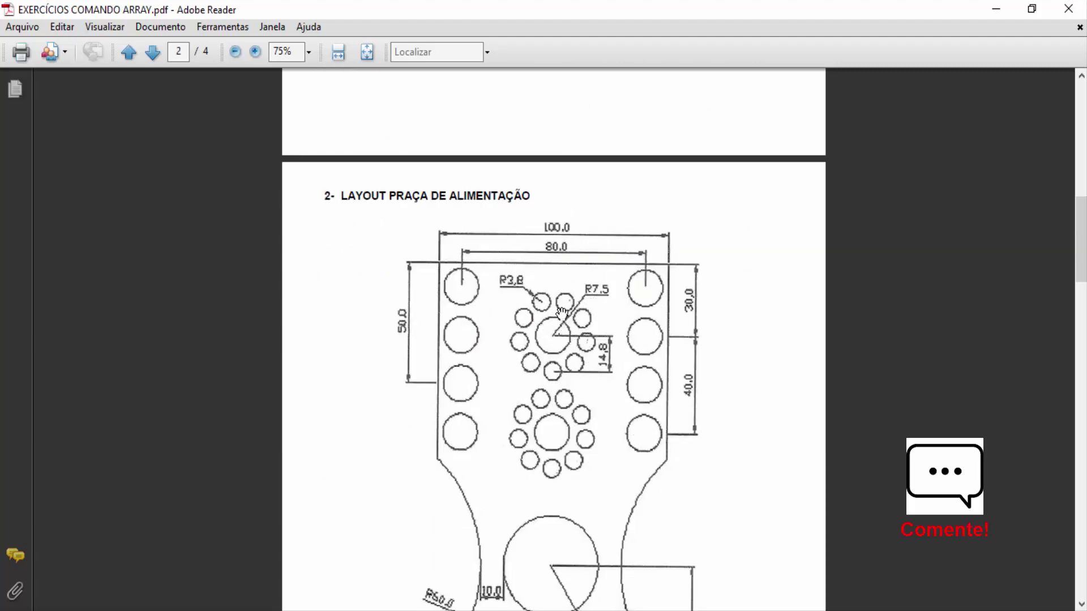
{"action": "scroll", "coordinate": [563, 312], "scroll_direction": "down", "scroll_amount": 18}
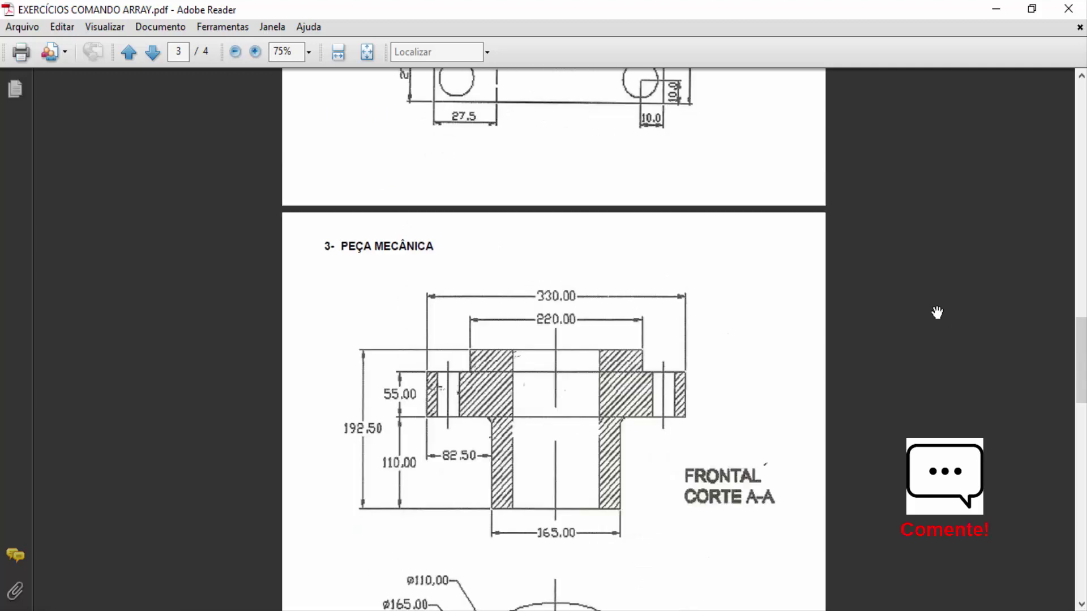
{"action": "scroll", "coordinate": [651, 291], "scroll_direction": "down", "scroll_amount": 9}
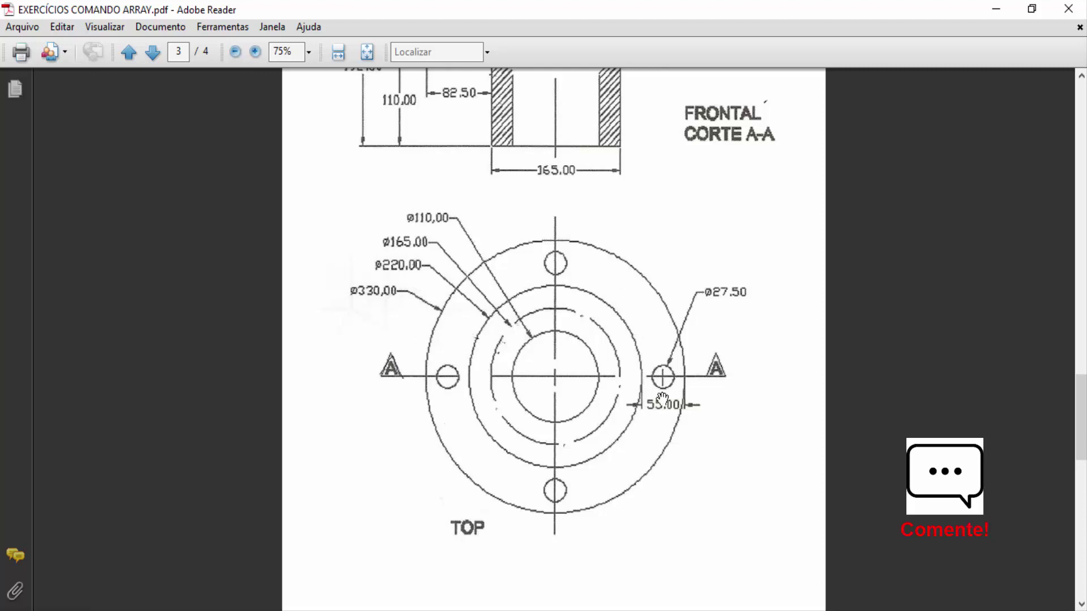
{"action": "scroll", "coordinate": [789, 354], "scroll_direction": "down", "scroll_amount": 14}
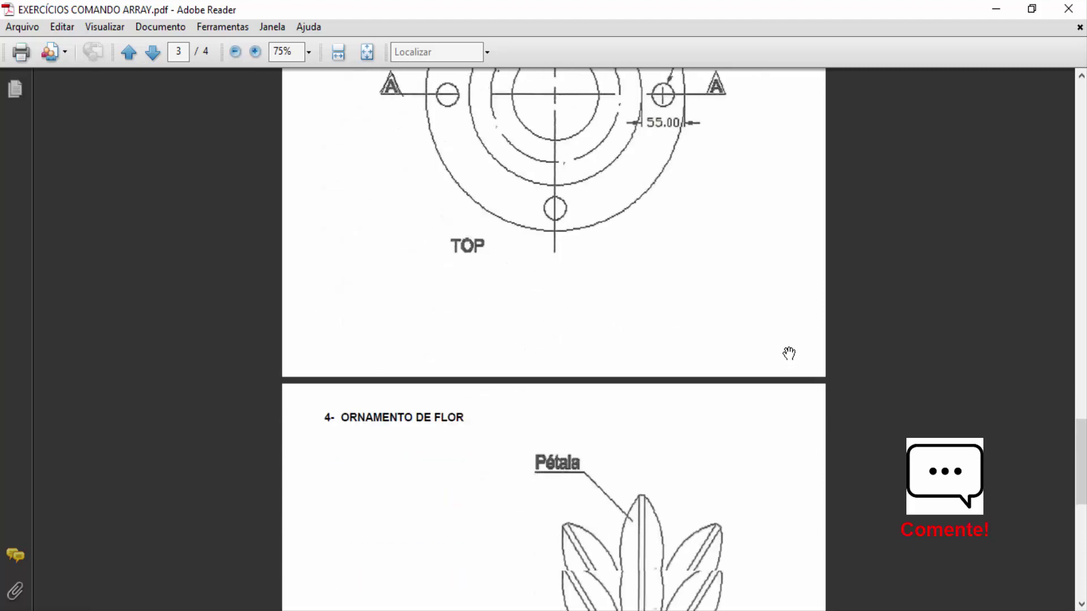
{"action": "scroll", "coordinate": [659, 286], "scroll_direction": "down", "scroll_amount": 3}
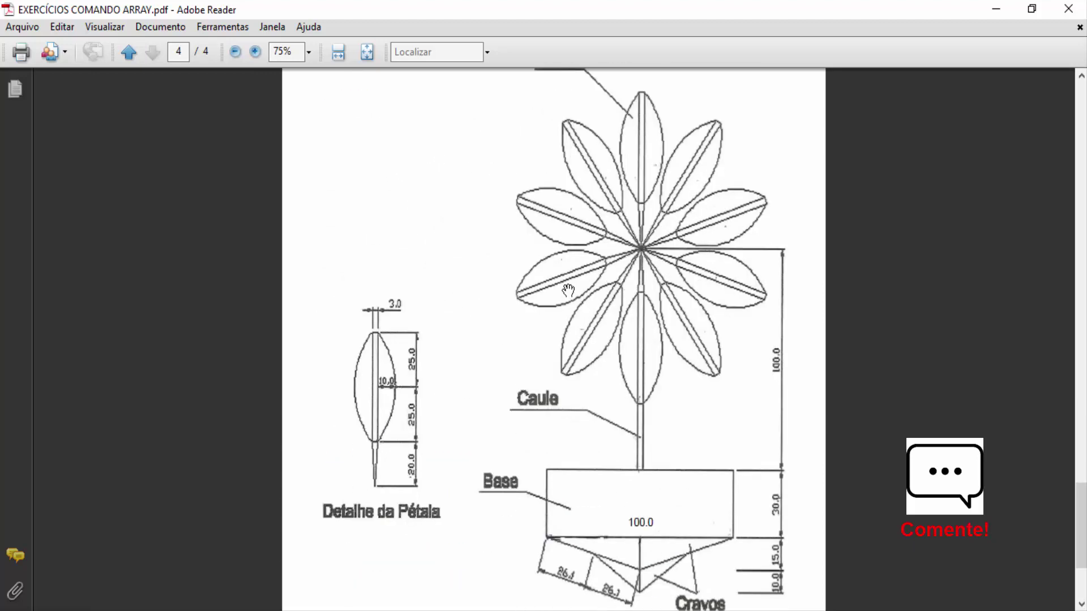
{"action": "scroll", "coordinate": [404, 430], "scroll_direction": "up", "scroll_amount": 3}
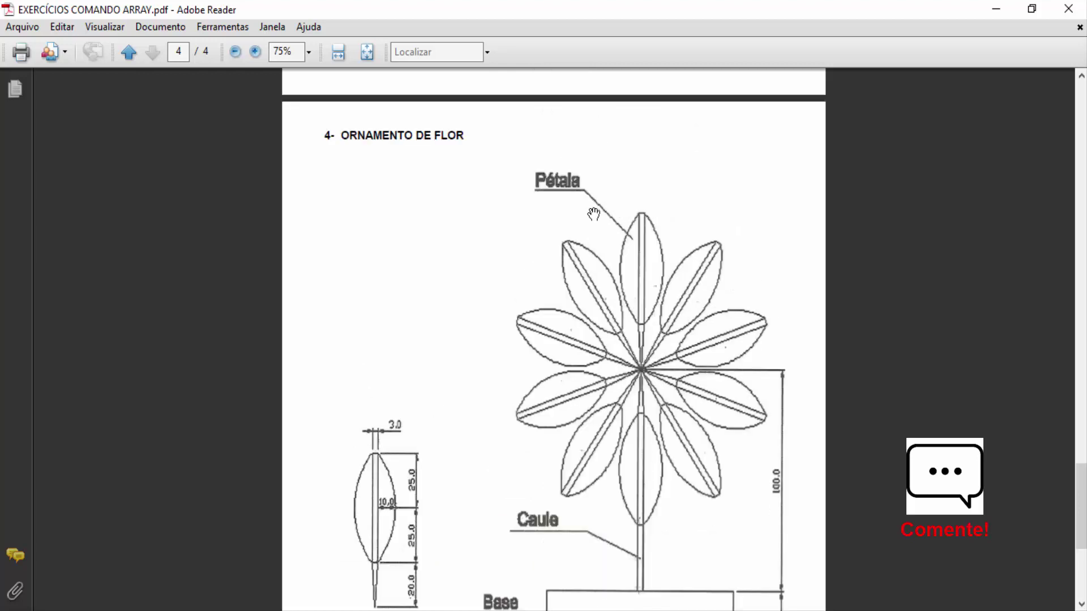
{"action": "scroll", "coordinate": [403, 364], "scroll_direction": "down", "scroll_amount": 3}
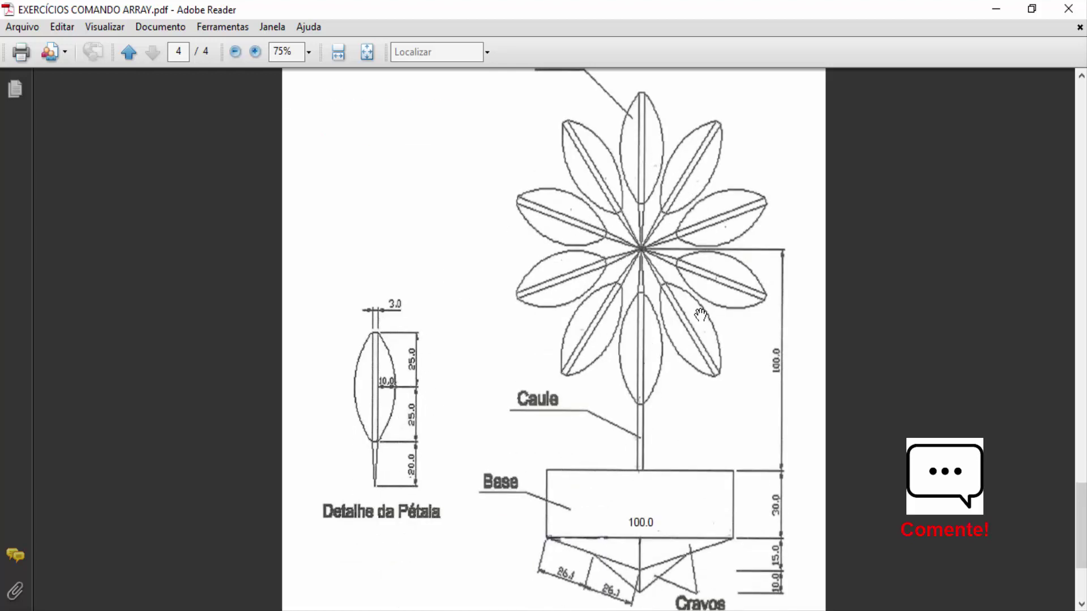
{"action": "scroll", "coordinate": [1060, 517], "scroll_direction": "up", "scroll_amount": 1}
Return to the first exercise, LAYOUT SALA DE AULA, and examine the classroom's chair layout
{"action": "left_click_drag", "start_coordinate": [1079, 506], "coordinate": [1079, 111]}
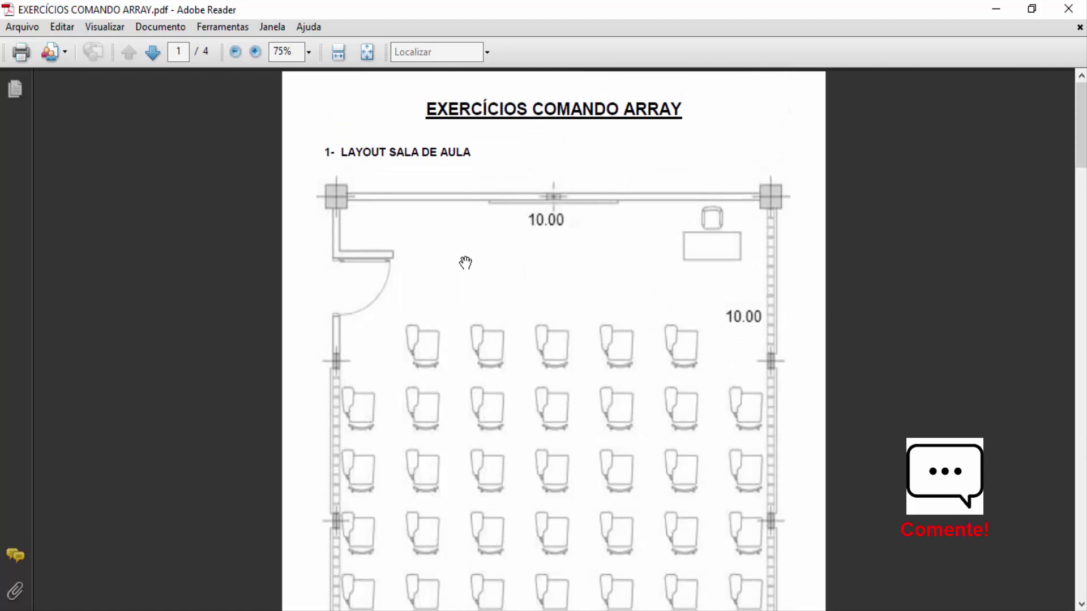
{"action": "scroll", "coordinate": [855, 407], "scroll_direction": "down", "scroll_amount": 3}
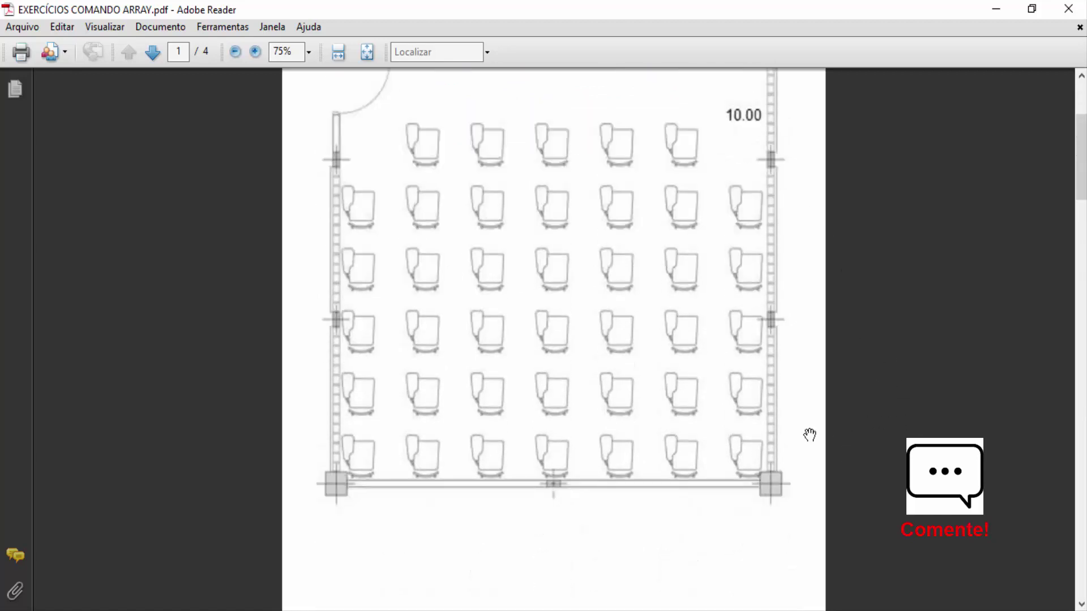
{"action": "scroll", "coordinate": [770, 432], "scroll_direction": "up", "scroll_amount": 3}
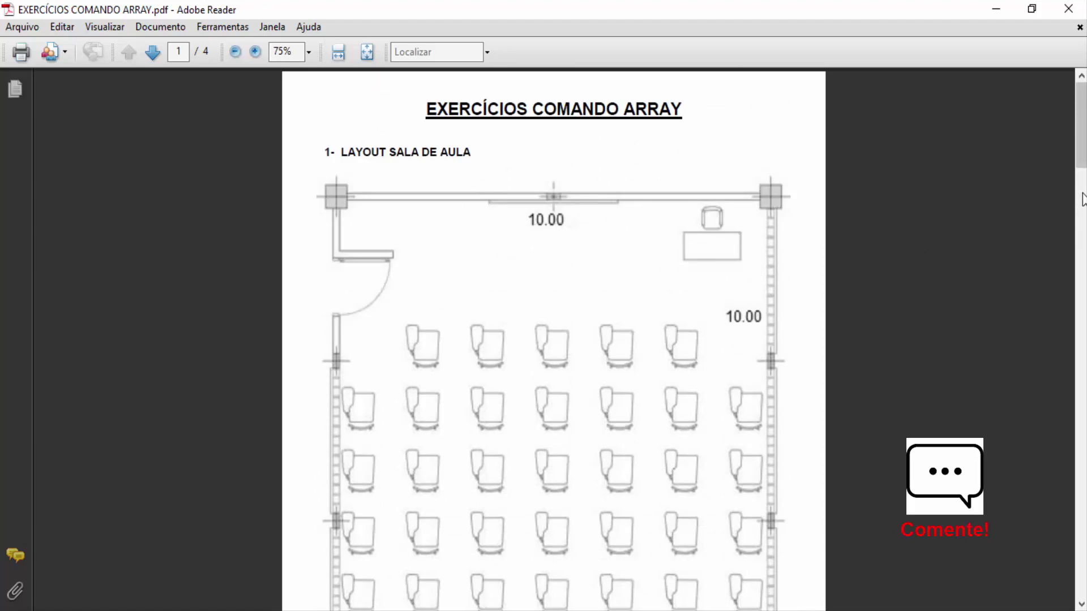
{"action": "scroll", "coordinate": [893, 245], "scroll_direction": "down", "scroll_amount": 2}
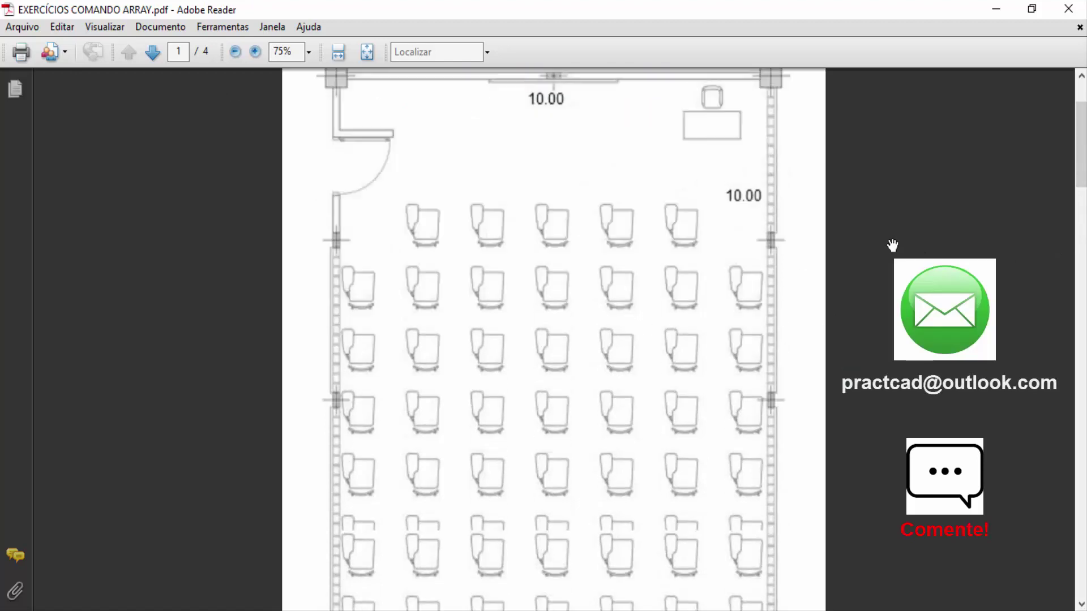
{"action": "mouse_move", "coordinate": [1081, 176]}
{"action": "left_mouse_down"}
{"action": "mouse_move", "coordinate": [1083, 586]}
{"action": "mouse_move", "coordinate": [1078, 113]}
{"action": "left_mouse_up"}
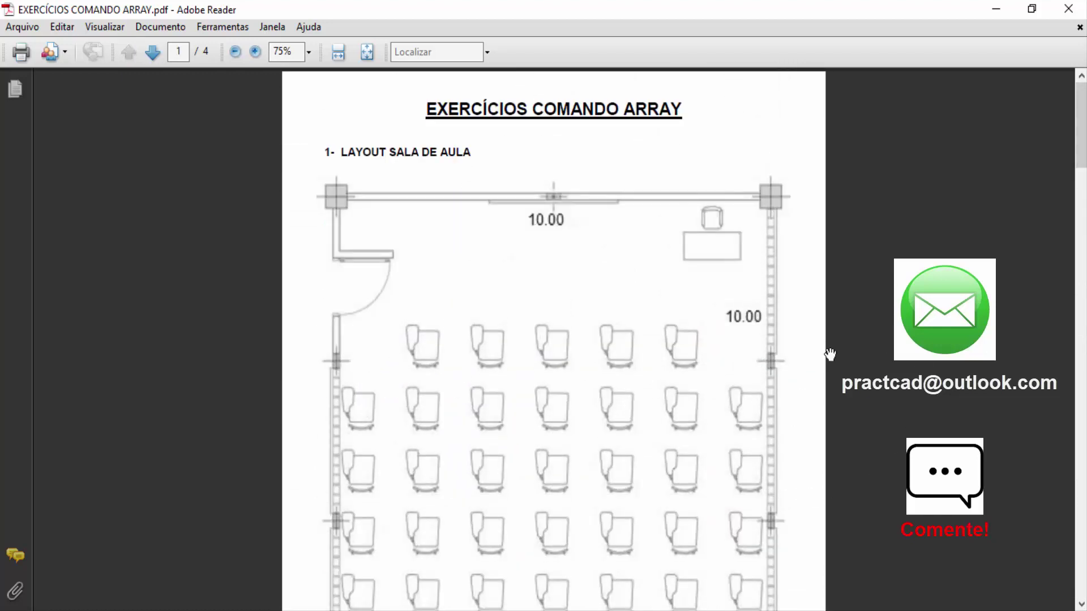